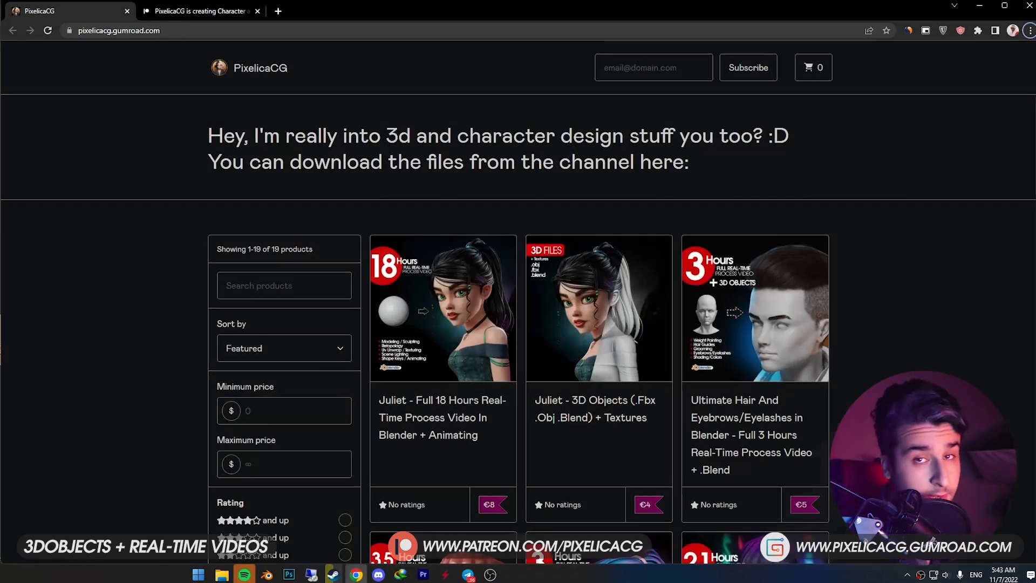
# - Look over the product listings on the Gumroad page and the membership levels on the Patreon page
pyautogui.scroll(-2, 518, 335)
pyautogui.moveTo(1034, 157); pyautogui.dragTo(1027, 255)
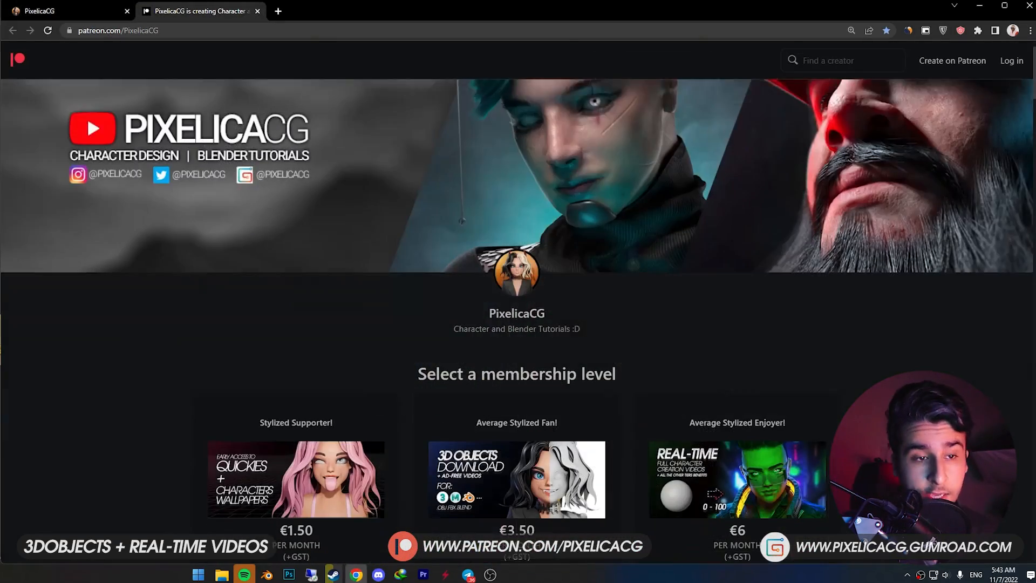
pyautogui.moveTo(1035, 72); pyautogui.dragTo(1035, 121)
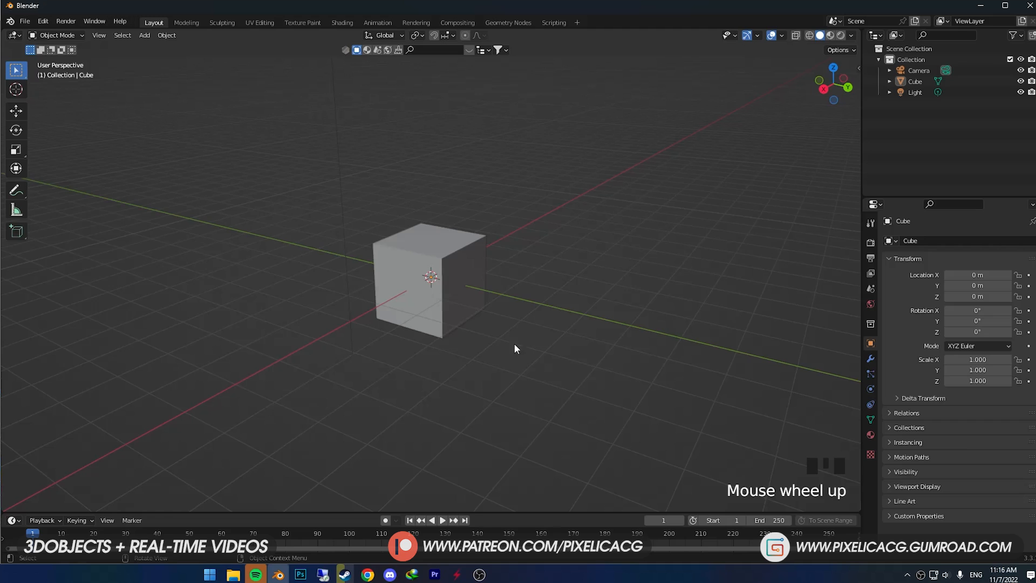
# - Delete the default cube from the scene
pyautogui.click(453, 287)
pyautogui.press('x')
pyautogui.click(453, 287)
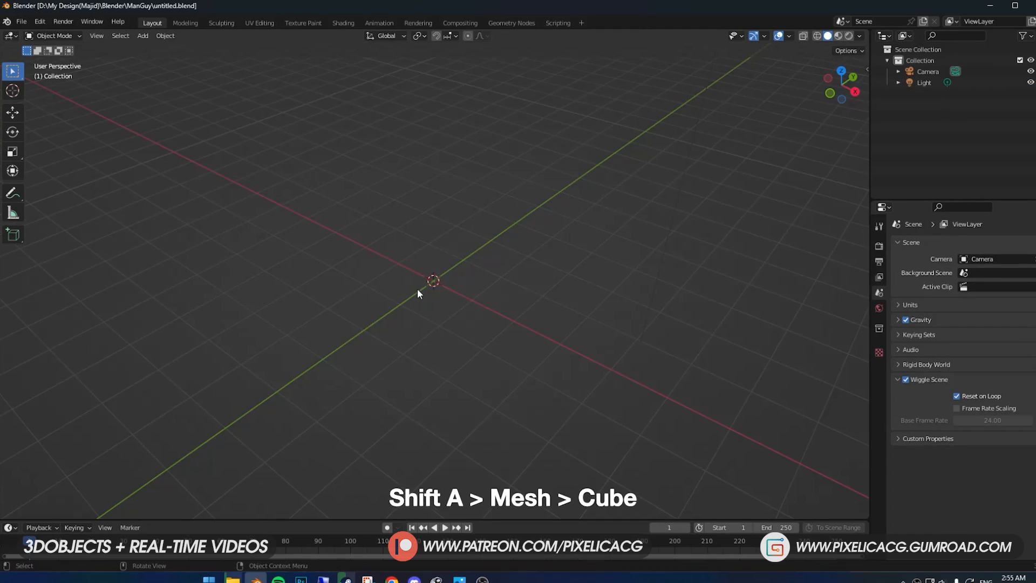
# - Add a new cube and stretch it along Z to a scale of about 1.59
pyautogui.hotkey('shift', 'a')
pyautogui.moveTo(417, 292)
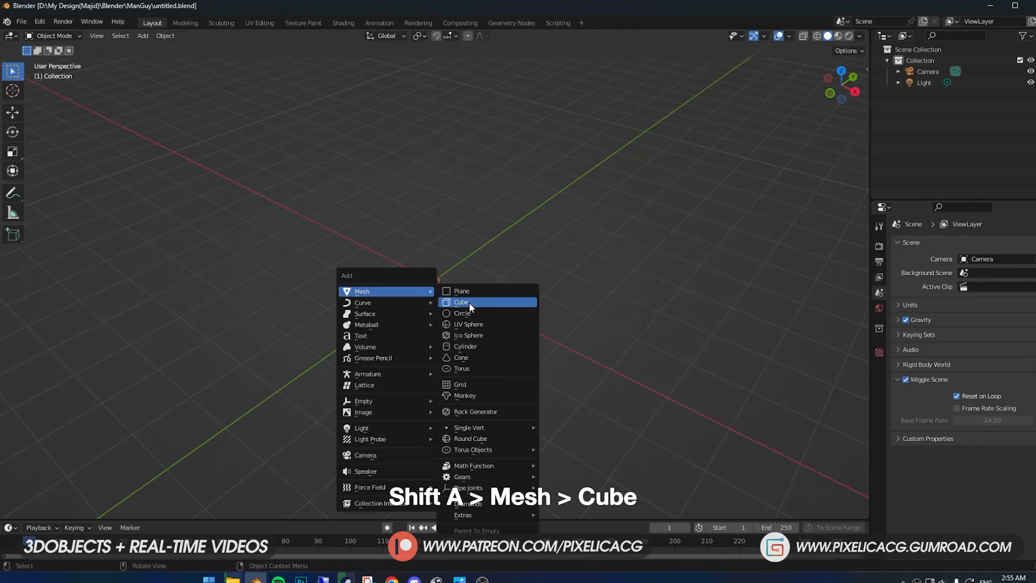
pyautogui.click(468, 303)
pyautogui.press('s')
pyautogui.press('z')
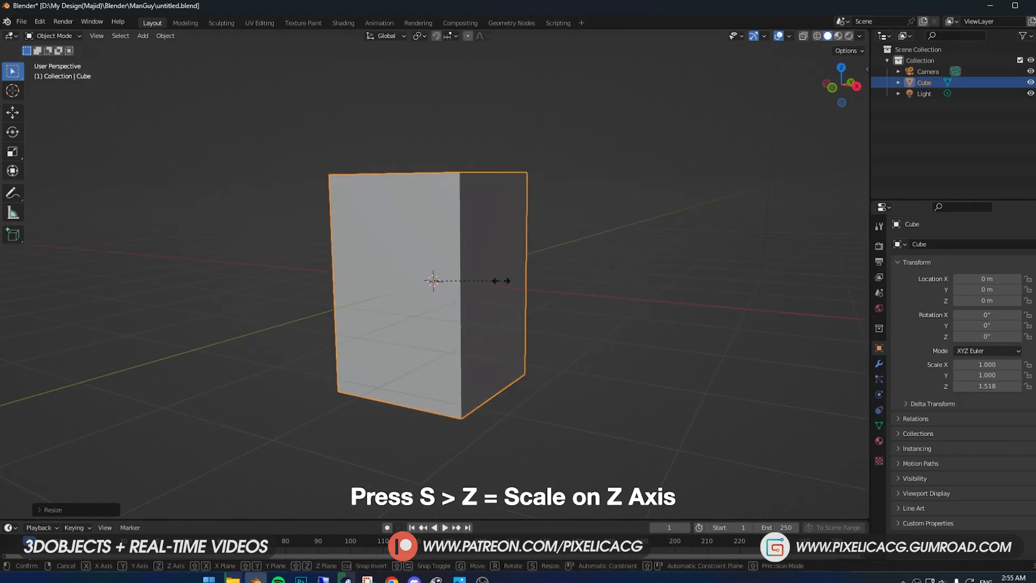
pyautogui.click(507, 283)
# - Add two horizontal loop cuts to the cube, one above the middle and one near the base, plus a vertical one through its sides
pyautogui.press('Tab')
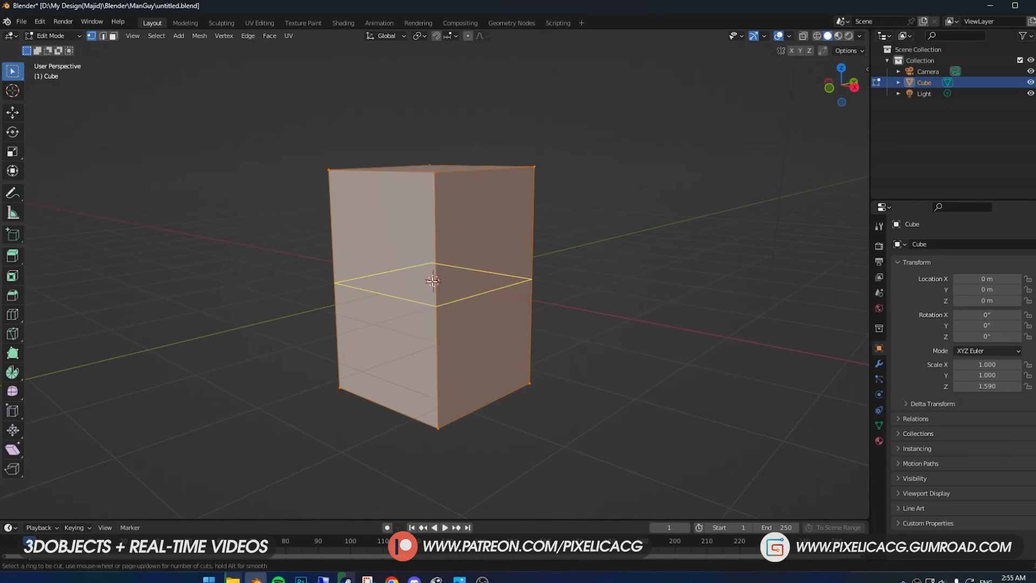
pyautogui.click(433, 281)
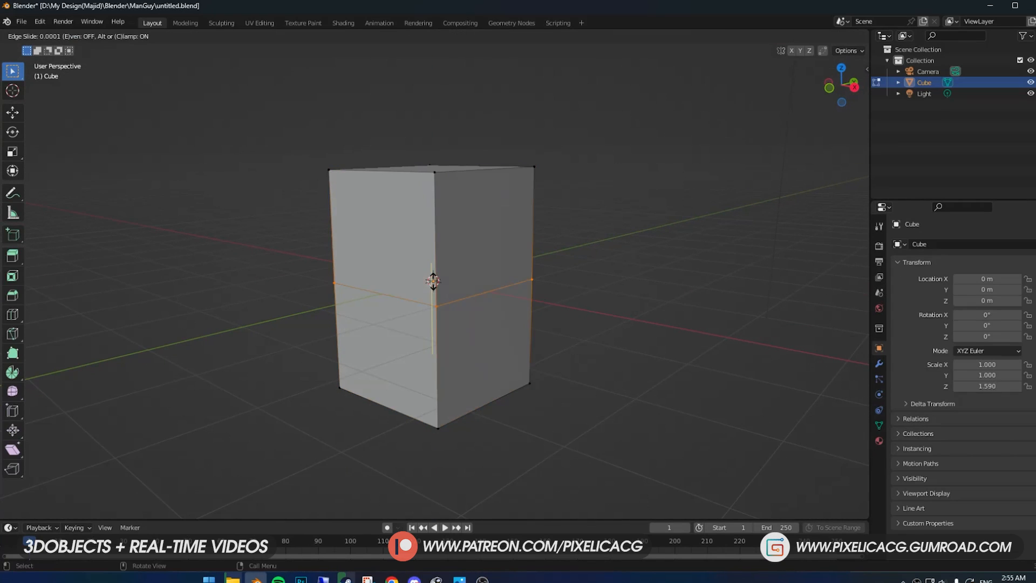
pyautogui.click(438, 241)
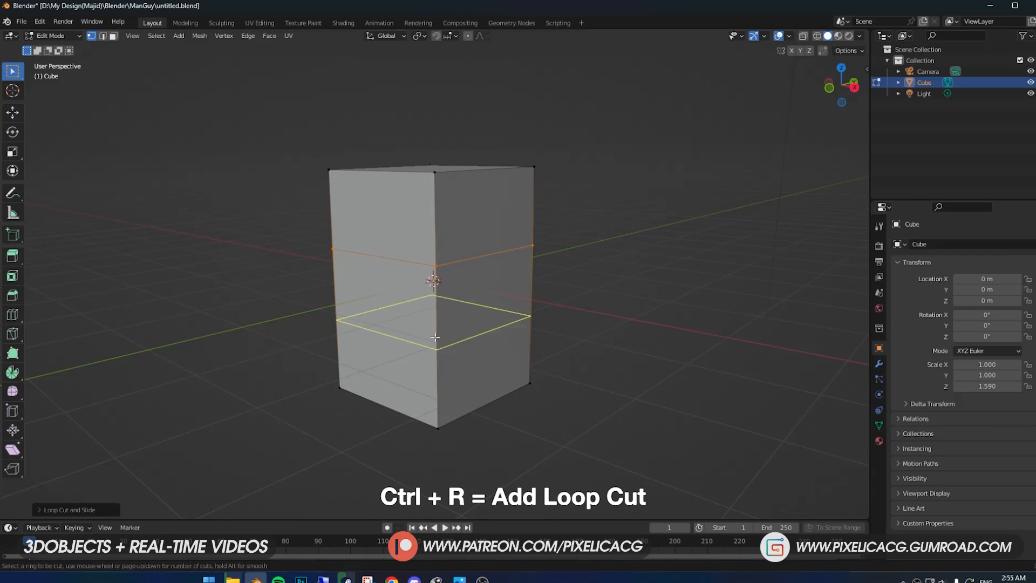
pyautogui.click(435, 338)
pyautogui.click(433, 382)
pyautogui.moveTo(433, 382); pyautogui.dragTo(472, 375, button='middle')
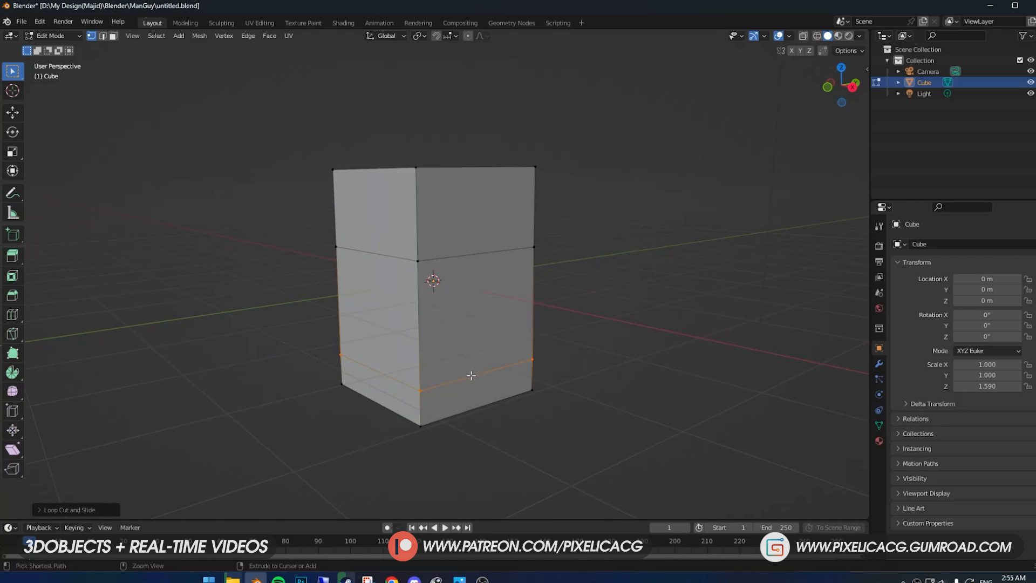
pyautogui.click(473, 380)
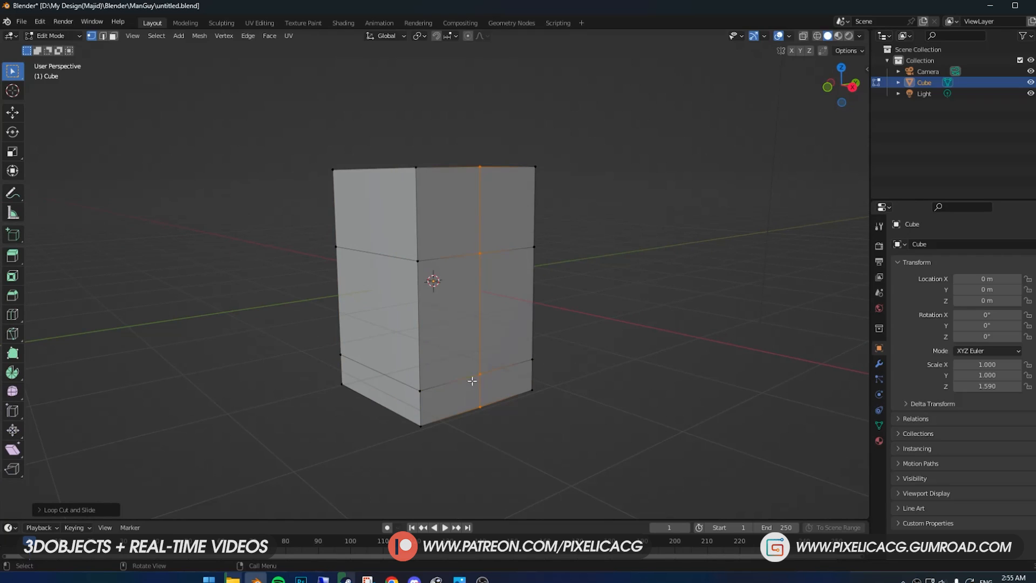
# - Bridge the opposite side faces of the front middle section and delete the face left across the opening
pyautogui.press('3')
pyautogui.click(448, 345)
pyautogui.moveTo(448, 346); pyautogui.dragTo(454, 332, button='middle')
pyautogui.rightClick(453, 332)
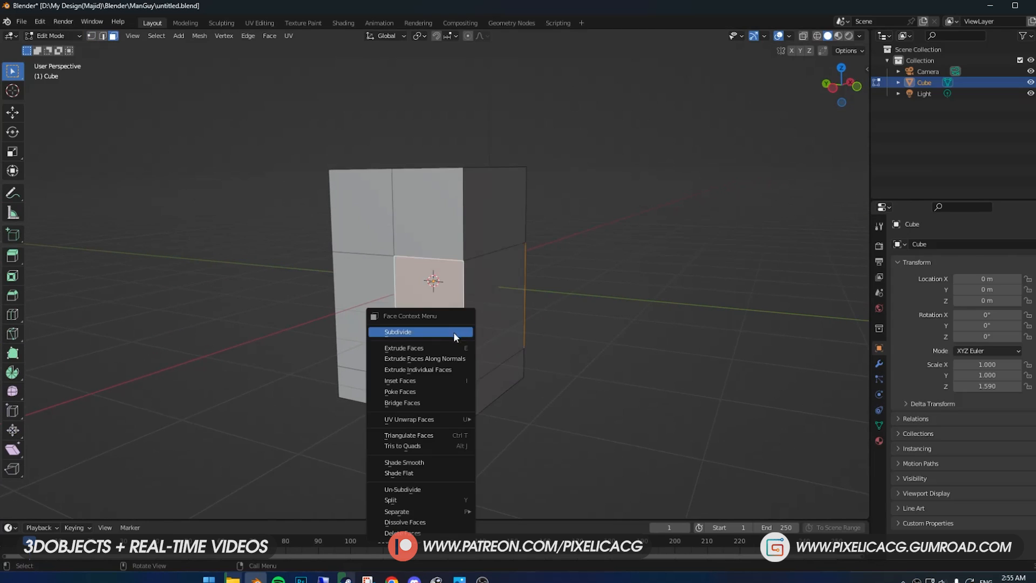
pyautogui.click(446, 403)
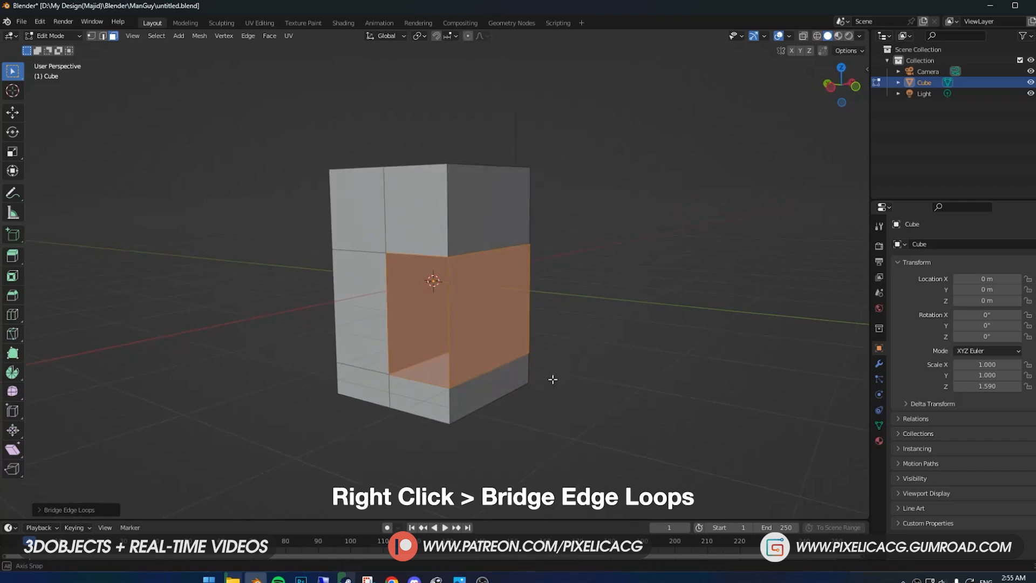
pyautogui.moveTo(551, 377); pyautogui.dragTo(445, 361, button='middle')
pyautogui.press('x')
pyautogui.click(477, 367)
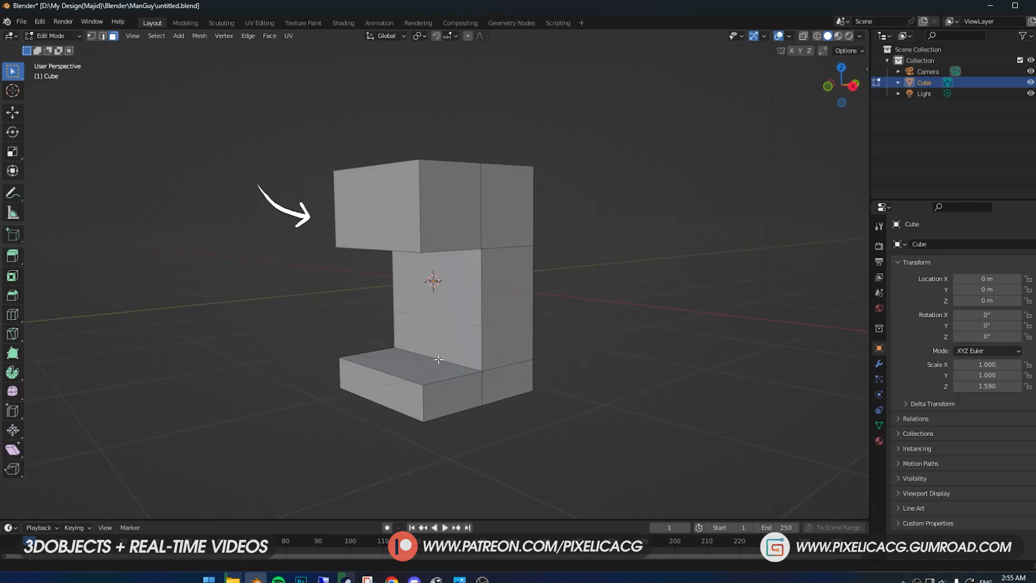
# - Tilt the front face of the upper block by about -10° around the X axis
pyautogui.keyDown('shift'); pyautogui.moveTo(396, 230); pyautogui.dragTo(356, 273, button='middle'); pyautogui.keyUp('shift')
pyautogui.click(383, 251)
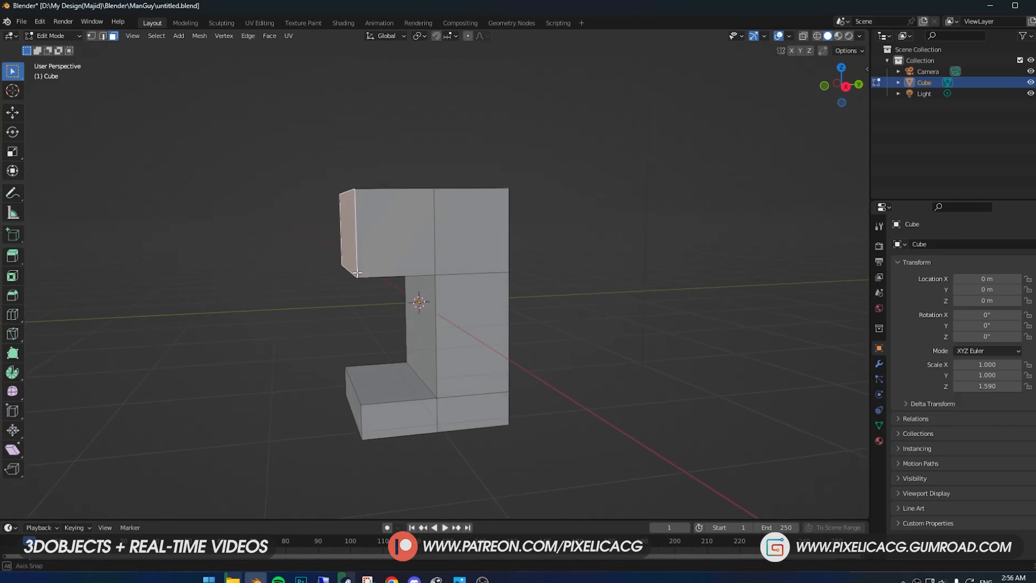
pyautogui.press('r')
pyautogui.press('x')
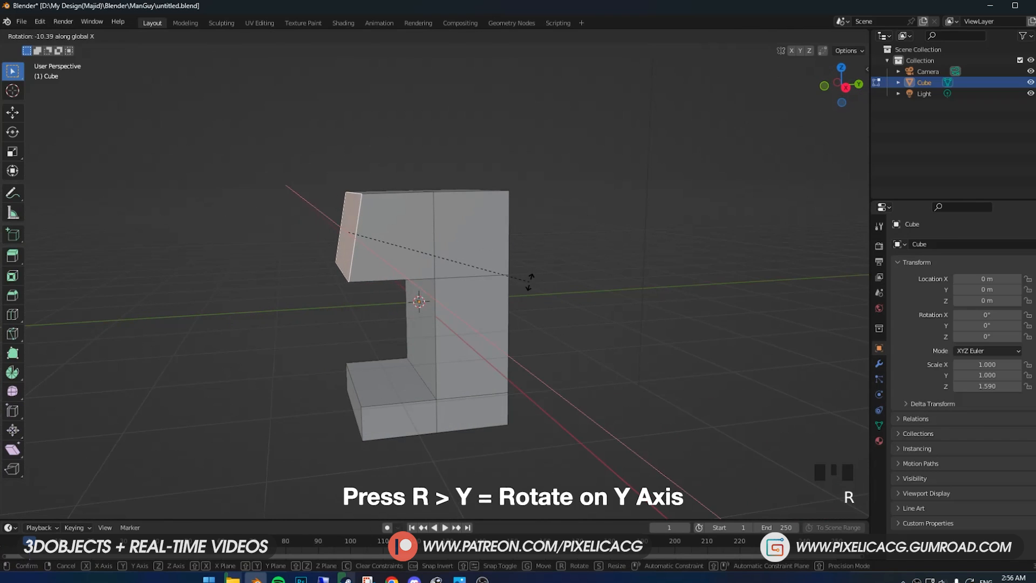
pyautogui.click(530, 282)
# - Shrink the front face of the lower block along Z and move it down
pyautogui.moveTo(479, 333); pyautogui.dragTo(501, 325, button='middle')
pyautogui.click(369, 411)
pyautogui.moveTo(440, 423); pyautogui.dragTo(487, 417, button='middle')
pyautogui.press('s')
pyautogui.press('z')
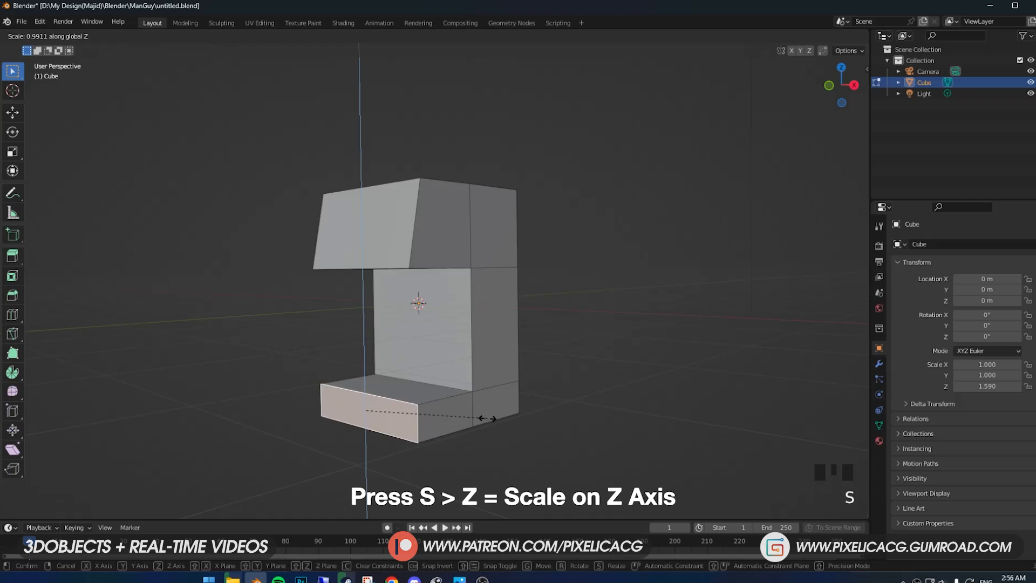
pyautogui.click(426, 409)
pyautogui.press('g')
pyautogui.press('z')
pyautogui.click(426, 432)
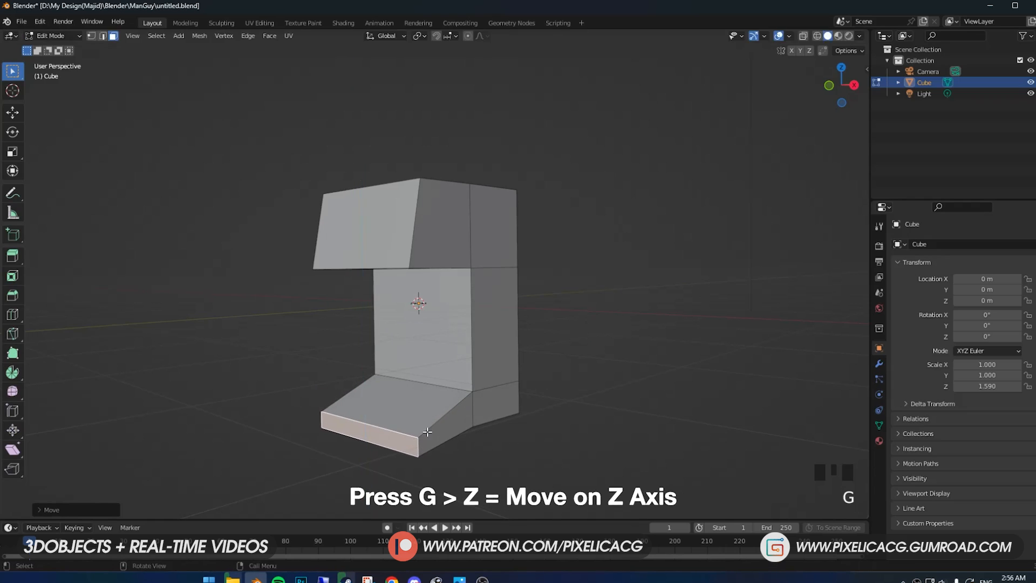
# - Tilt the front face of the lower block around the X axis
pyautogui.press('r')
pyautogui.press('x')
pyautogui.click(424, 401)
# - Raise the block's bottom rear edge by about 0.26 m along Z and adjust a further edge vertically
pyautogui.press('2')
pyautogui.click(484, 405)
pyautogui.press('g')
pyautogui.press('z')
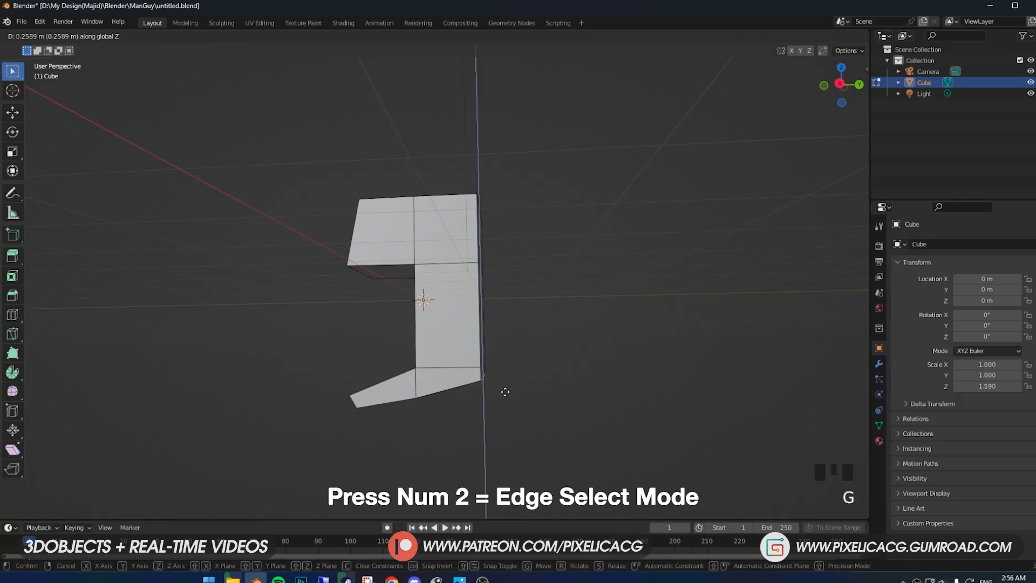
pyautogui.click(503, 389)
pyautogui.moveTo(503, 386); pyautogui.dragTo(484, 370, button='middle')
pyautogui.click(484, 370)
pyautogui.press('g')
pyautogui.press('z')
# - Raise the middle edge on top of the block and lower the inner edge beneath the upper block along Z
pyautogui.moveTo(373, 331); pyautogui.dragTo(424, 325, button='middle')
pyautogui.click(459, 232)
pyautogui.press('g')
pyautogui.press('z')
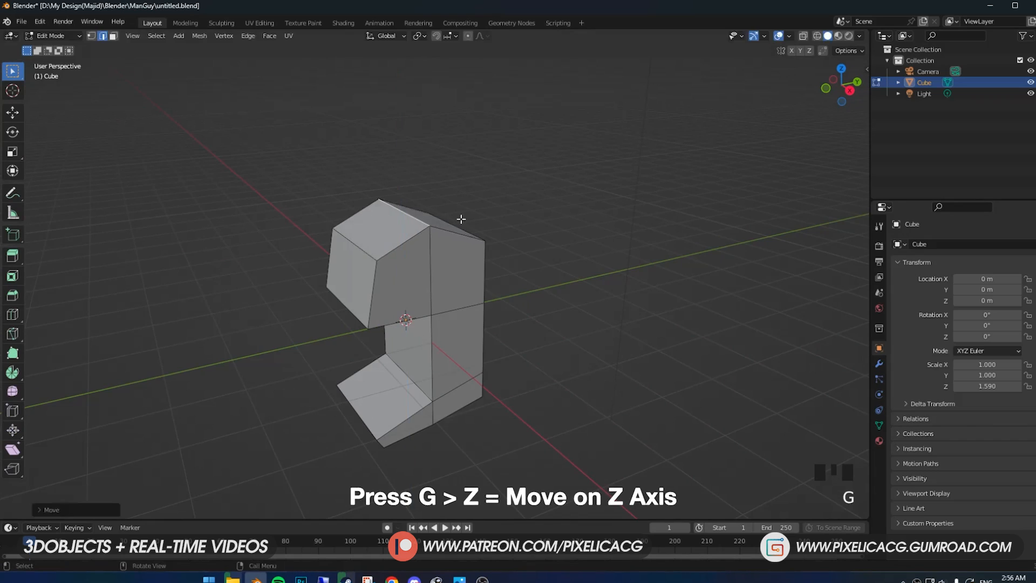
pyautogui.click(460, 220)
pyautogui.moveTo(461, 220); pyautogui.dragTo(360, 294, button='middle')
pyautogui.click(361, 294)
pyautogui.press('g')
pyautogui.press('z')
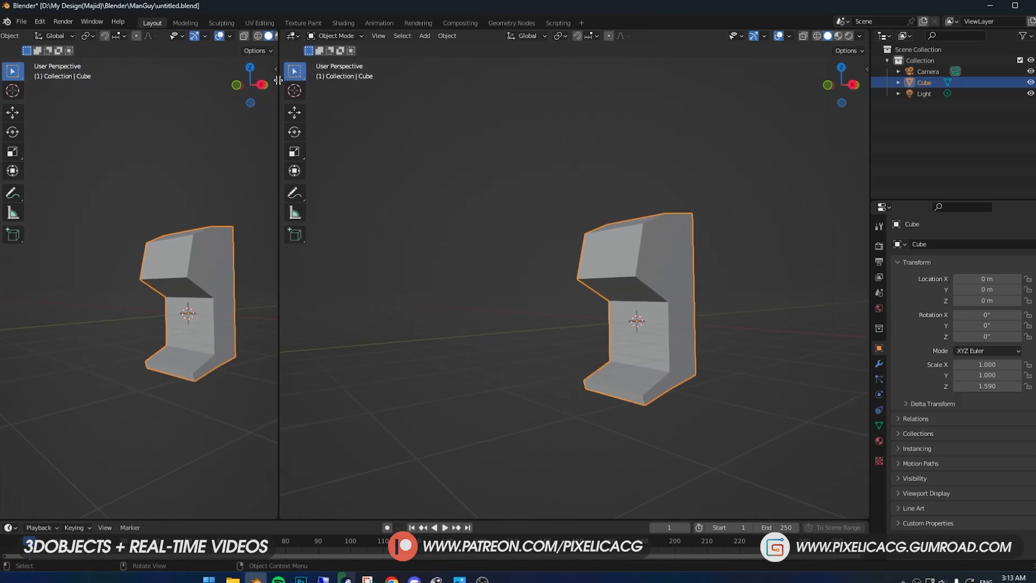
# - Extend the lower rear of the block backwards along Y and scale it along Z to about 0.81
pyautogui.press('g')
pyautogui.press('y')
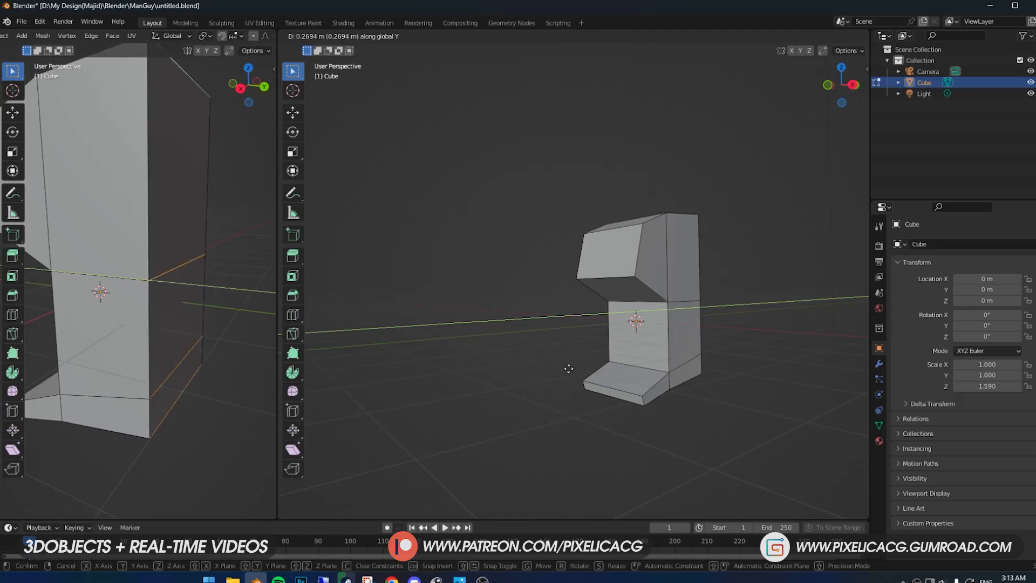
pyautogui.click(584, 364)
pyautogui.press('s')
pyautogui.press('z')
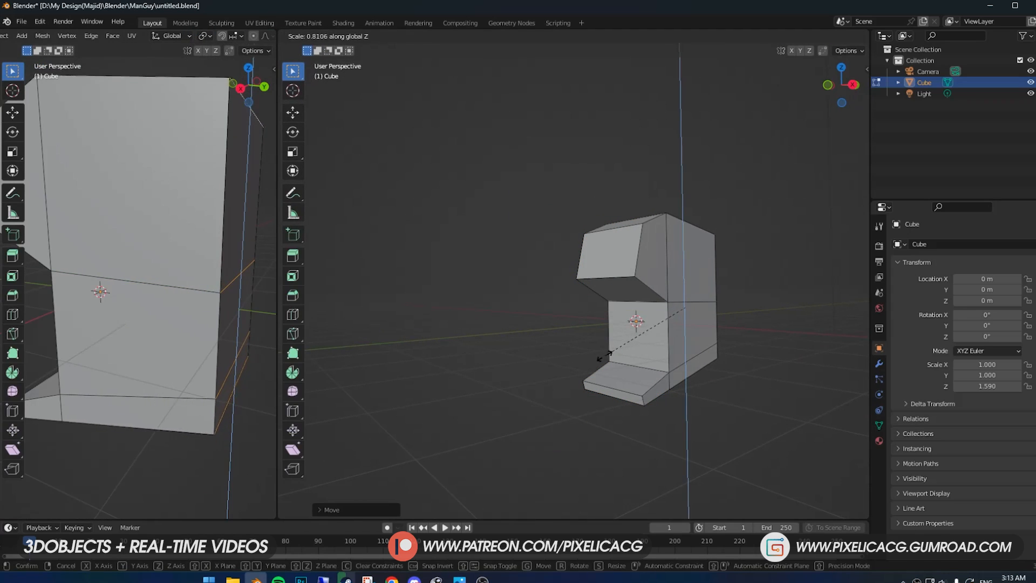
pyautogui.click(608, 355)
# - Add a centred vertical loop cut through the front of the block and move its front centre edges forward along Y
pyautogui.hotkey('ctrl', 'r')
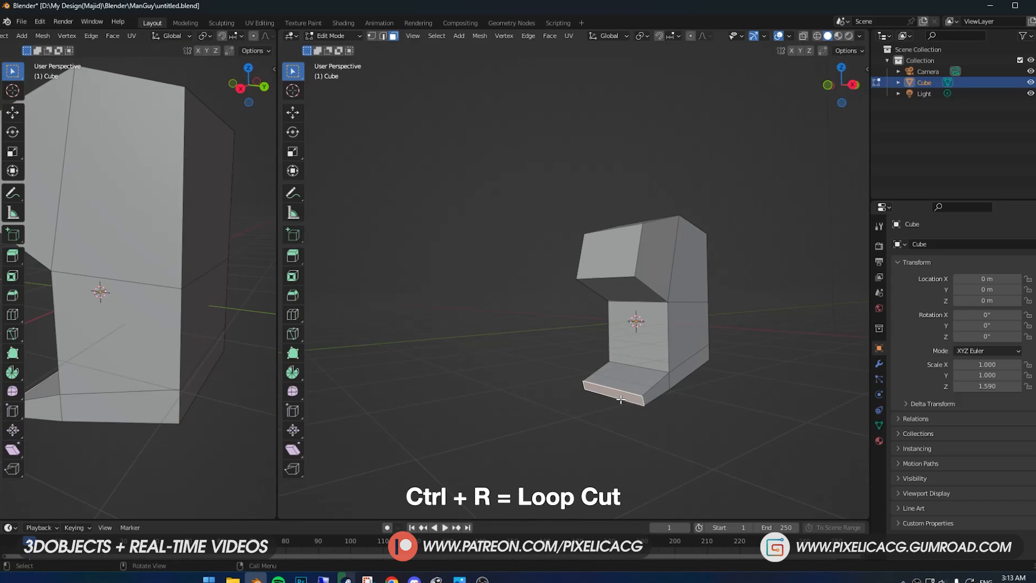
pyautogui.click(624, 387)
pyautogui.rightClick(624, 387)
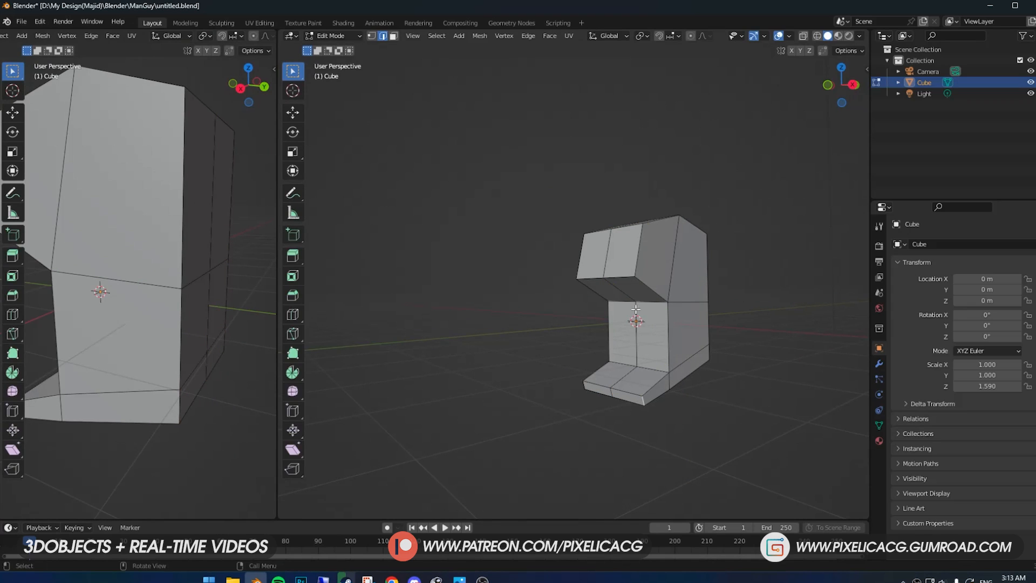
pyautogui.press('g')
pyautogui.press('y')
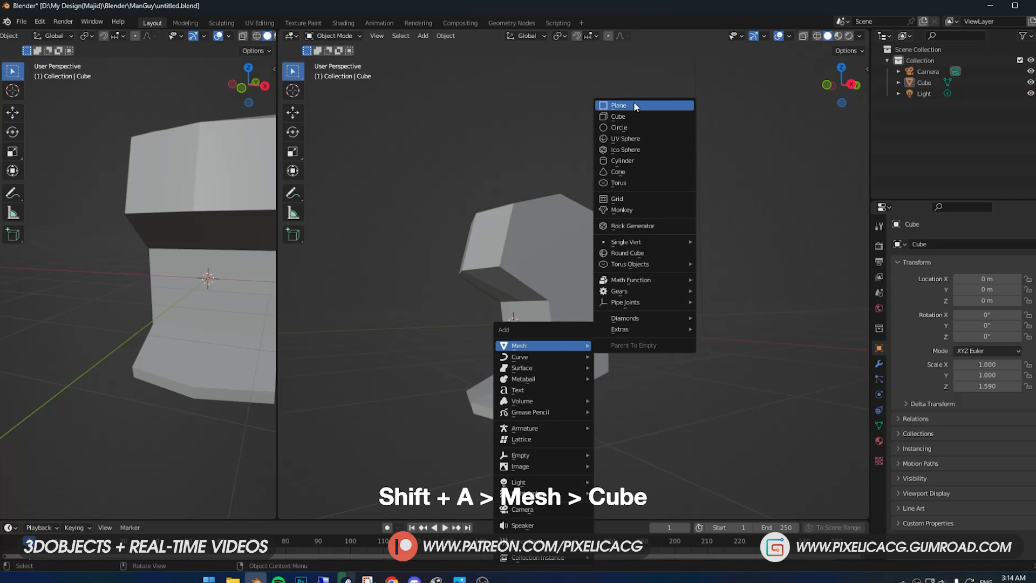
# - Add a second cube scaled up to about 1.3 and place it behind the block at about Y 1.89 m, Z 1.07 m
pyautogui.click(632, 114)
pyautogui.press('s')
pyautogui.press('g')
pyautogui.press('y')
pyautogui.click(736, 315)
pyautogui.press('g')
pyautogui.press('z')
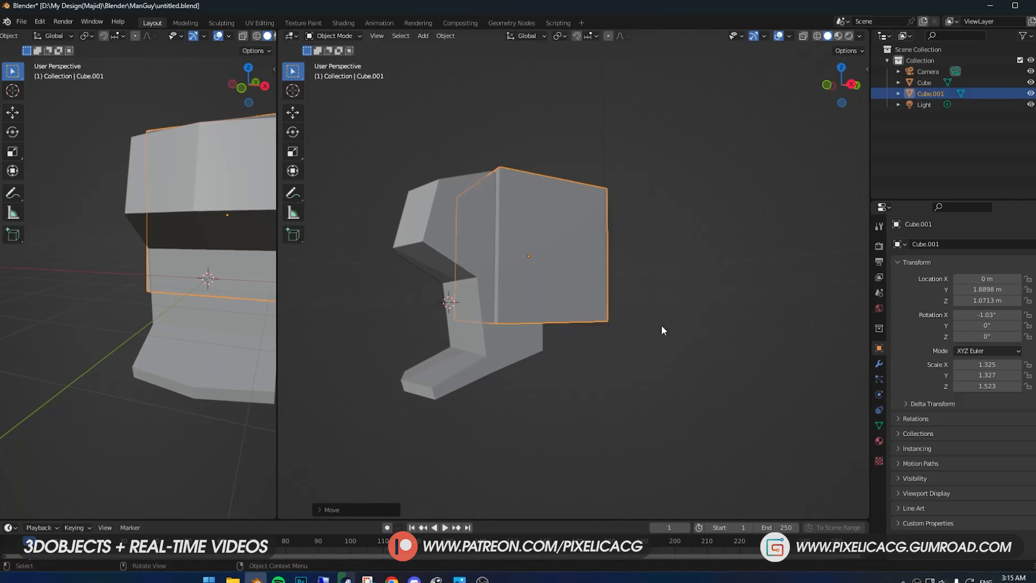
# - Shape the rear cube with a centred horizontal loop cut forming an outward point at the back, and save the file
pyautogui.press('Tab')
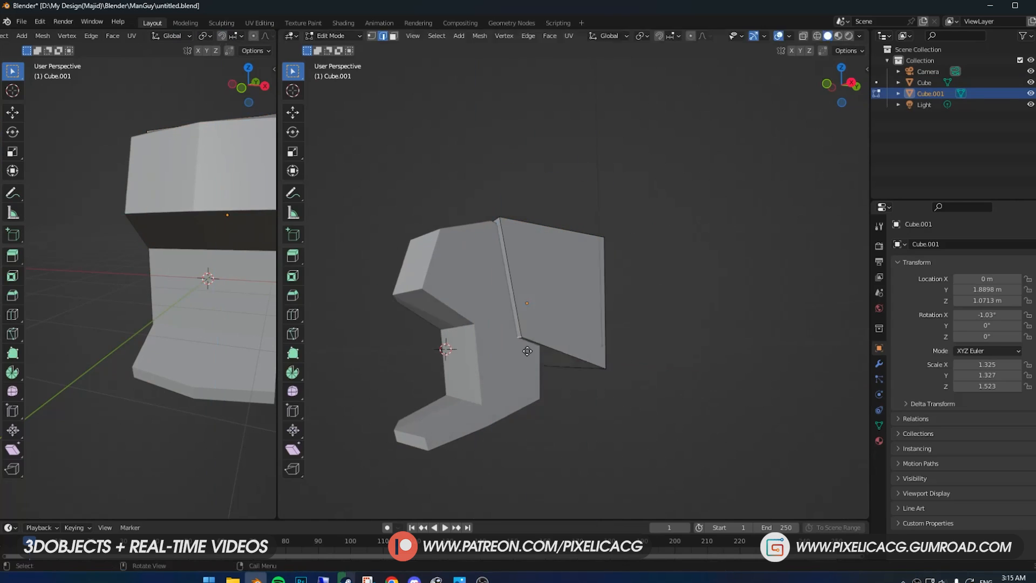
pyautogui.hotkey('ctrl', 'r')
pyautogui.press('Escape')
pyautogui.moveTo(583, 394); pyautogui.dragTo(481, 302, button='middle')
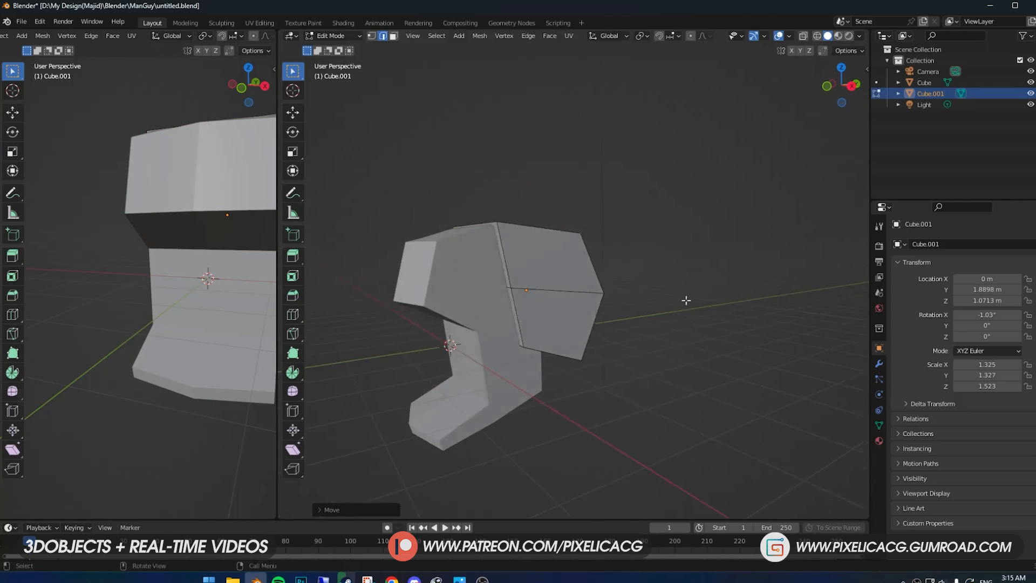
pyautogui.press('Tab')
pyautogui.hotkey('ctrl', 's')
# - Add a third cube, flatten it along Z to about 0.34 and enlarge it in X and Y to about 1.23
pyautogui.hotkey('shift', 'a')
pyautogui.click(531, 304)
pyautogui.press('s')
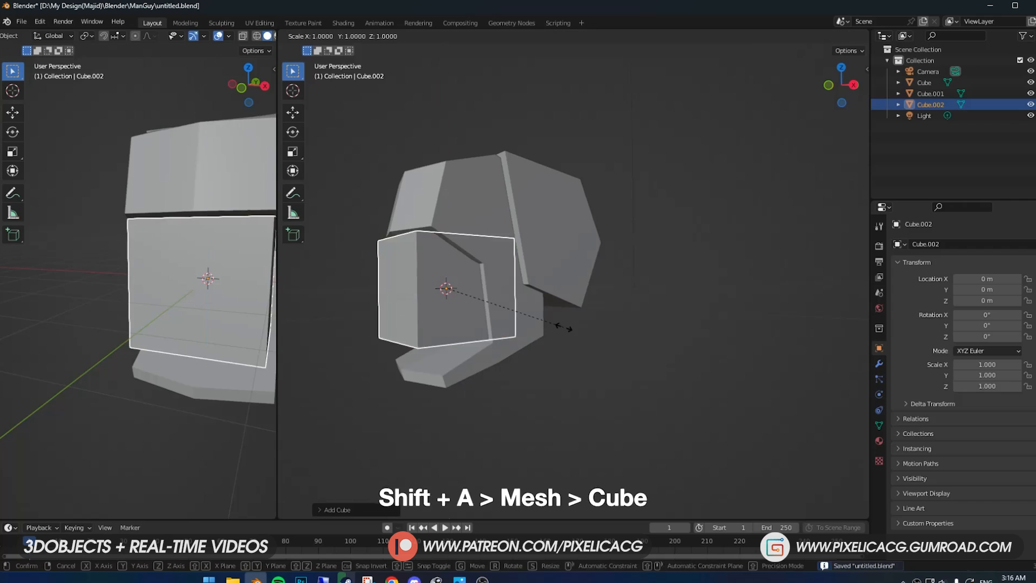
pyautogui.press('z')
pyautogui.click(502, 305)
pyautogui.press('s')
pyautogui.hotkey('shift', 'z')
pyautogui.click(570, 320)
# - Rotate the flat slab to about 22° around X and move it to about Y 0.67 m, Z 0.14 m
pyautogui.press('r')
pyautogui.press('x')
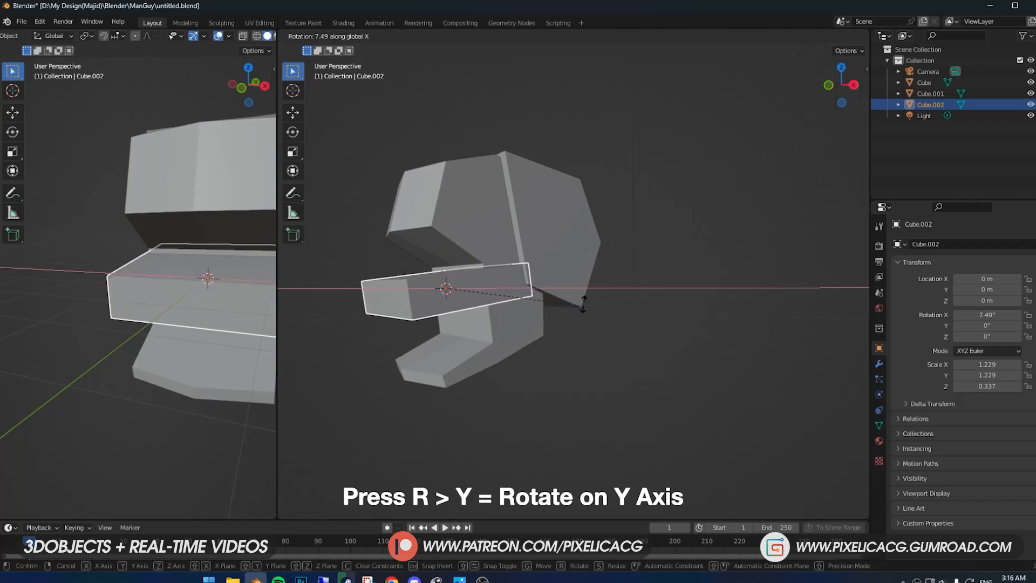
pyautogui.click(567, 272)
pyautogui.press('g')
pyautogui.click(578, 303)
# - Widen the slab along X to a scale of about 1.35
pyautogui.press('s')
pyautogui.press('x')
pyautogui.click(583, 308)
# - Taper the rear end of the slab by scaling it along Z to about 0.44
pyautogui.press('Tab')
pyautogui.press('s')
pyautogui.press('z')
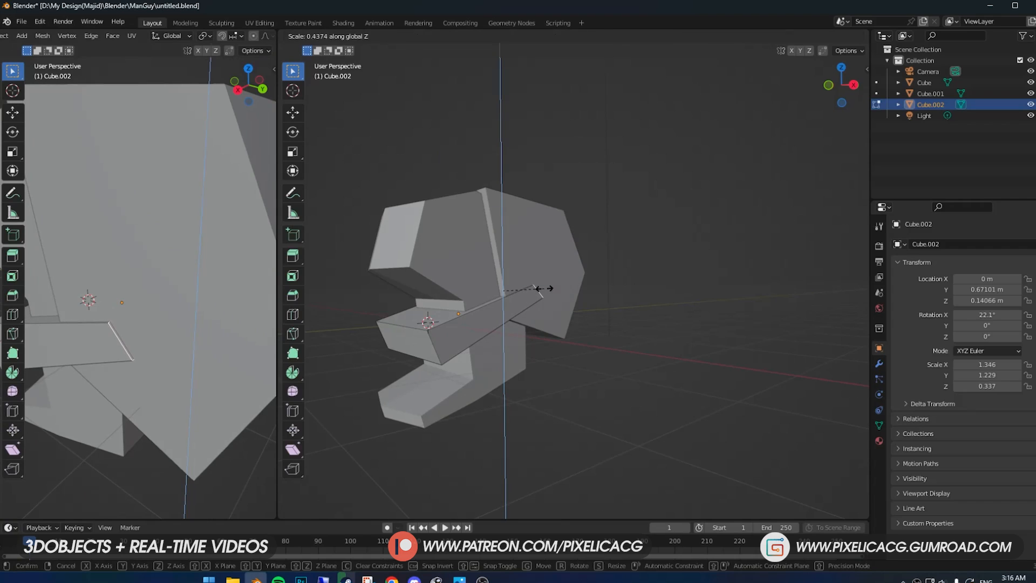
pyautogui.click(539, 289)
# - Add a horizontal loop cut around the slab and move its front edge forward about 0.17 m along Y
pyautogui.hotkey('ctrl', 'r')
pyautogui.click(402, 347)
pyautogui.press('g')
pyautogui.press('y')
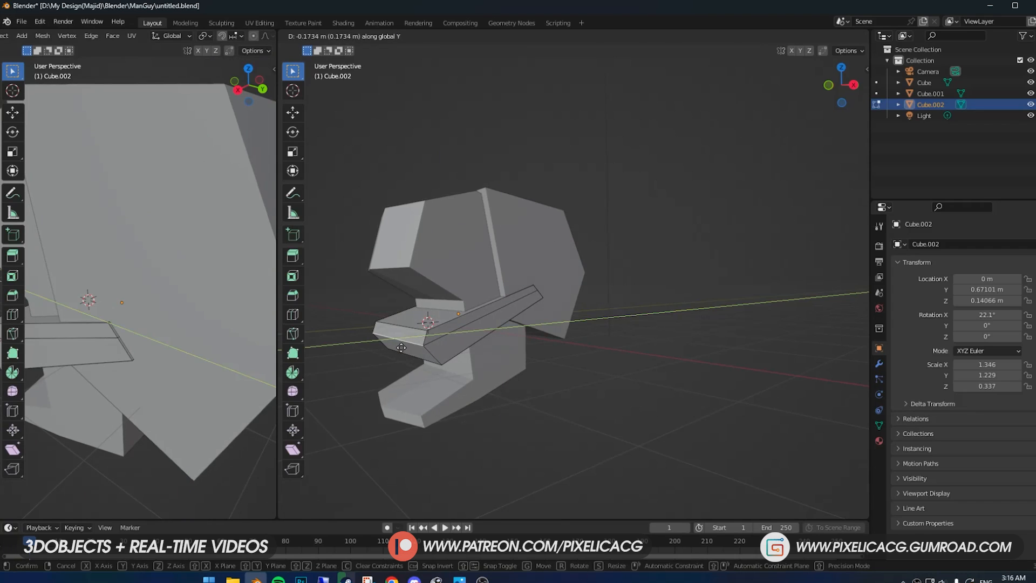
pyautogui.click(401, 348)
pyautogui.moveTo(401, 347); pyautogui.dragTo(401, 329, button='middle')
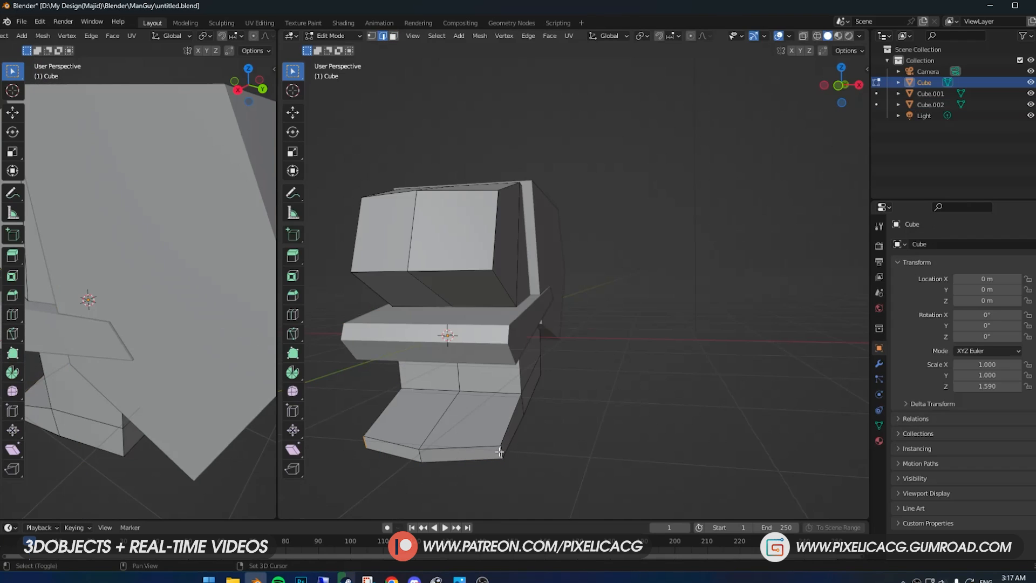
# - Scale the front corner edges of the main block's base along X, and add a horizontal loop cut in the rear cube's upper half
pyautogui.press('s')
pyautogui.press('x')
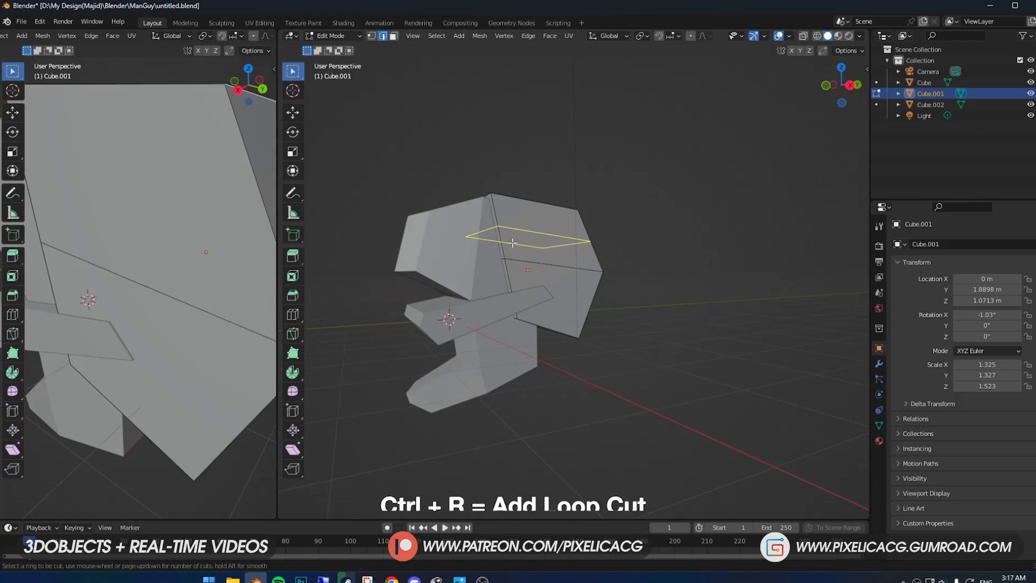
pyautogui.click(512, 243)
pyautogui.press('Tab')
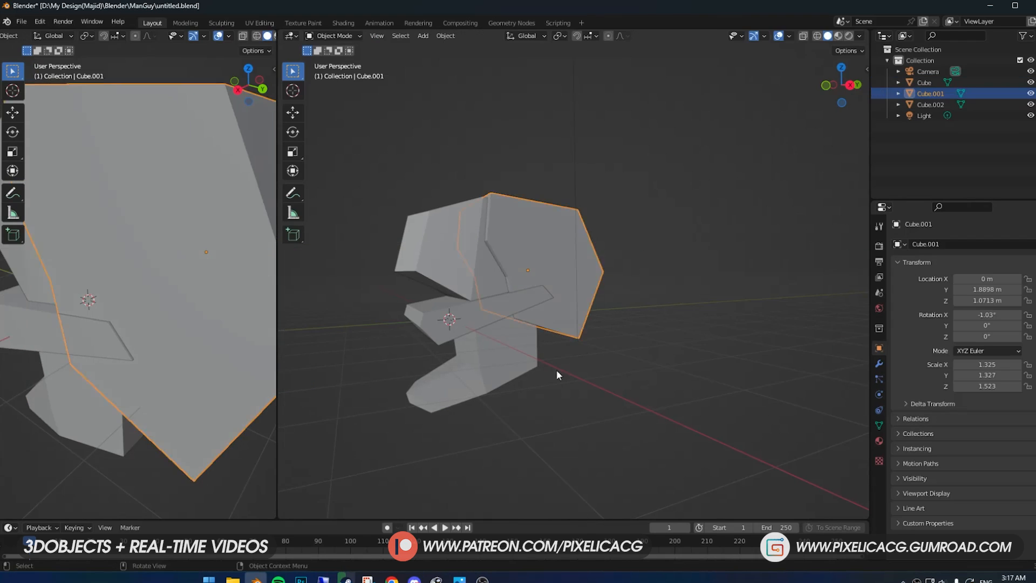
# - Add a cylinder at the centre of the face, scale it to 0.75 and stretch it along Z to about 1.51
pyautogui.hotkey('shift', 'a')
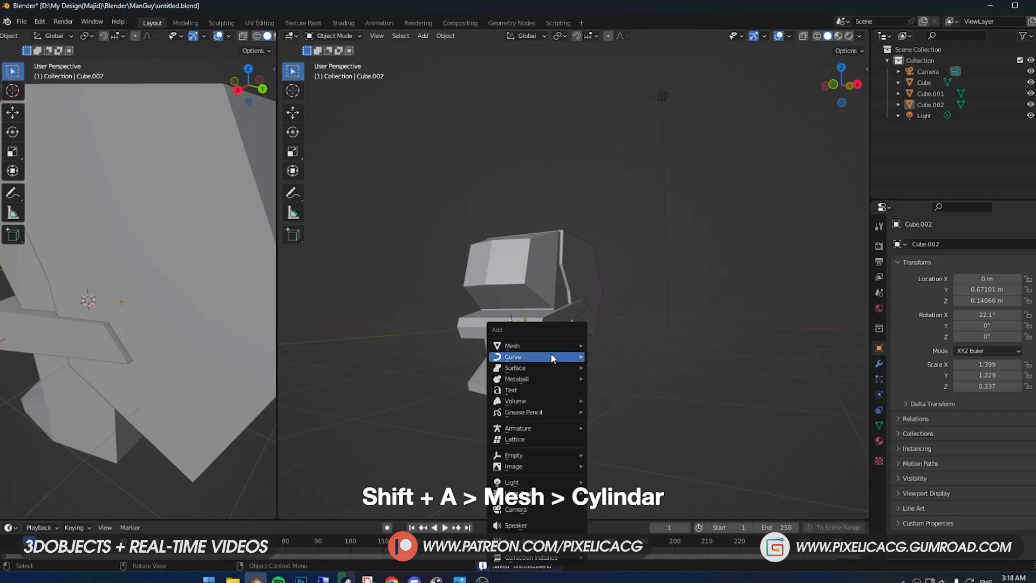
pyautogui.moveTo(557, 346)
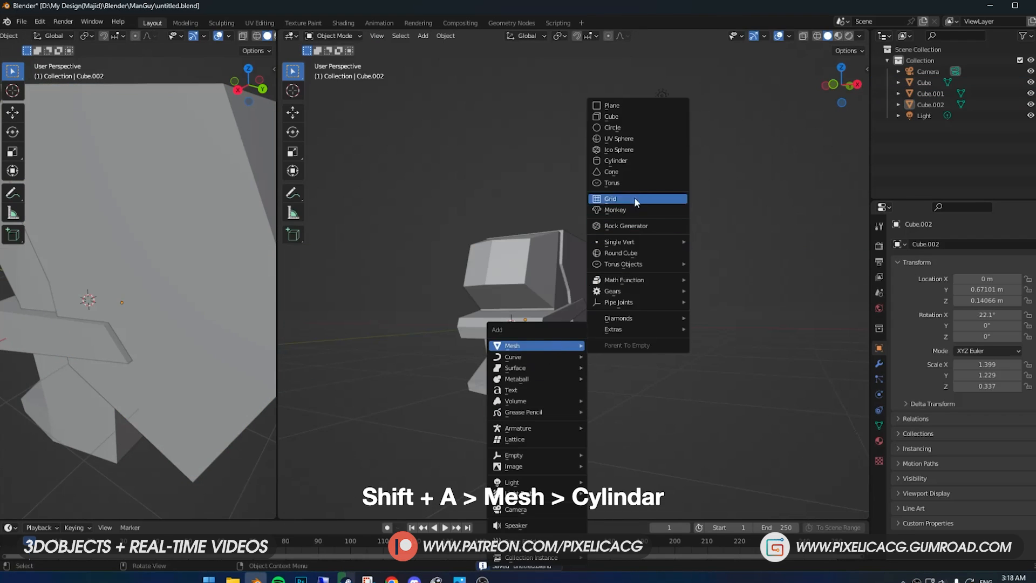
pyautogui.click(632, 159)
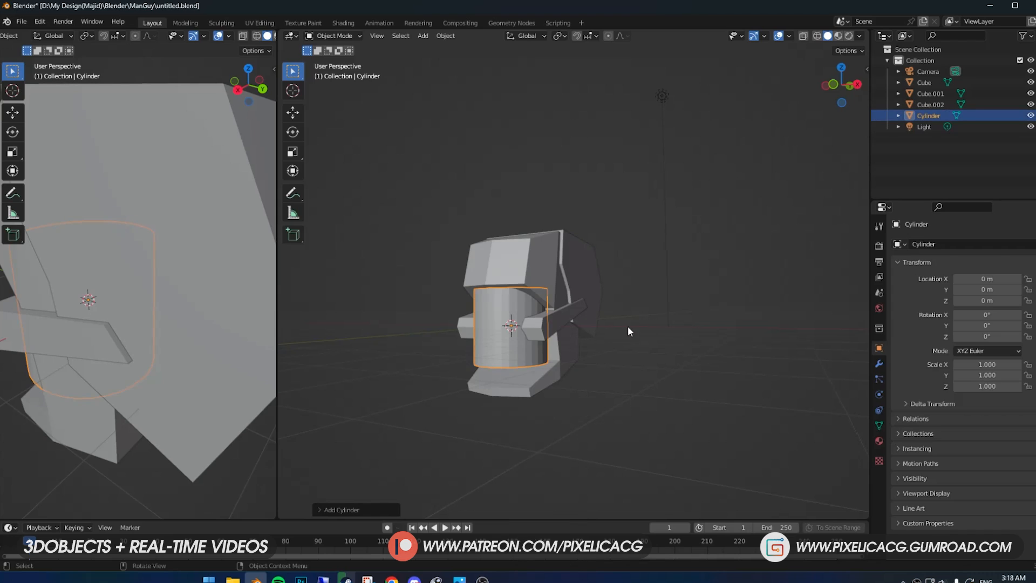
pyautogui.press('s')
pyautogui.click(598, 322)
pyautogui.press('s')
pyautogui.press('z')
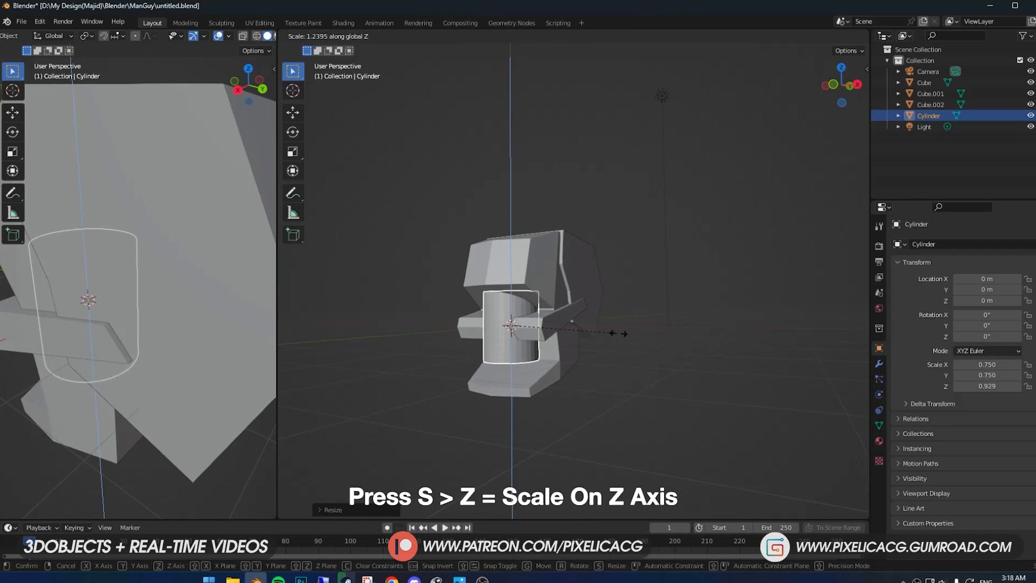
pyautogui.click(677, 360)
# - Tilt the cylinder a few degrees around the X axis to follow the slope of the face
pyautogui.moveTo(682, 361); pyautogui.dragTo(518, 358, button='middle')
pyautogui.press('r')
pyautogui.press('x')
pyautogui.click(586, 344)
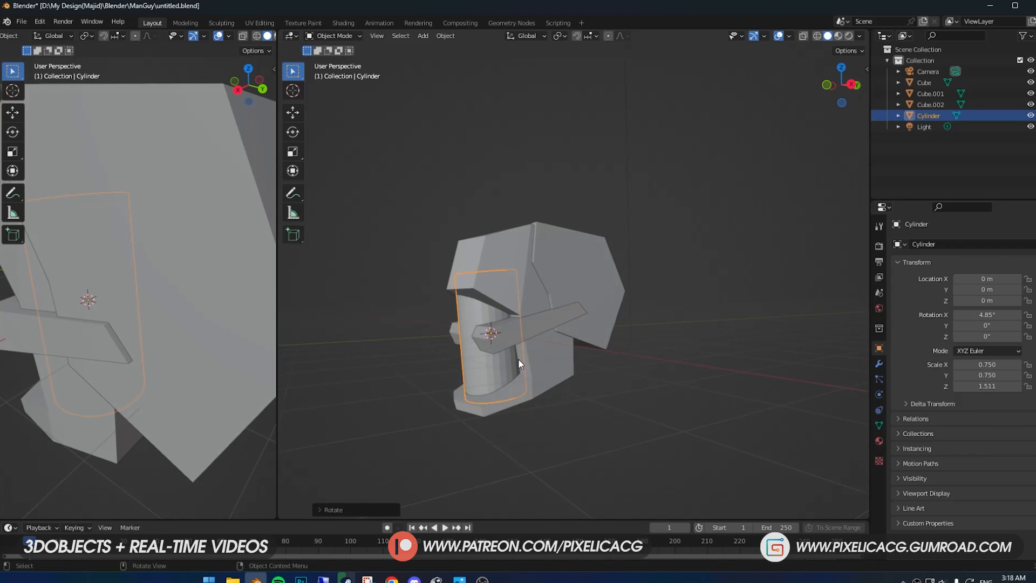
# - Bend the cylinder's profile using horizontal loop cuts, and narrow the main block's front base edge along X to about 0.87
pyautogui.press('Tab')
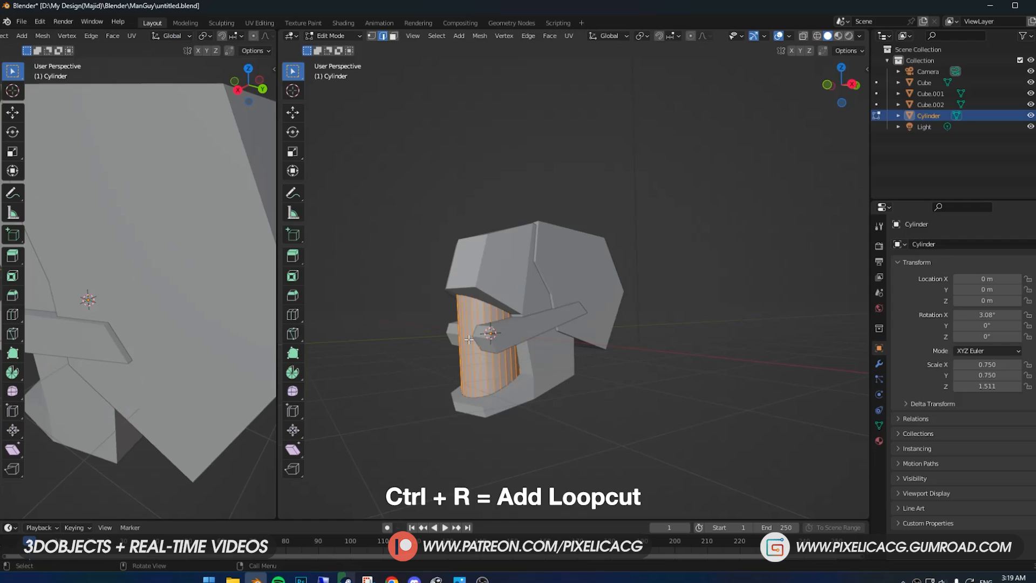
pyautogui.click(468, 339)
pyautogui.press('KP_3')
pyautogui.press('g')
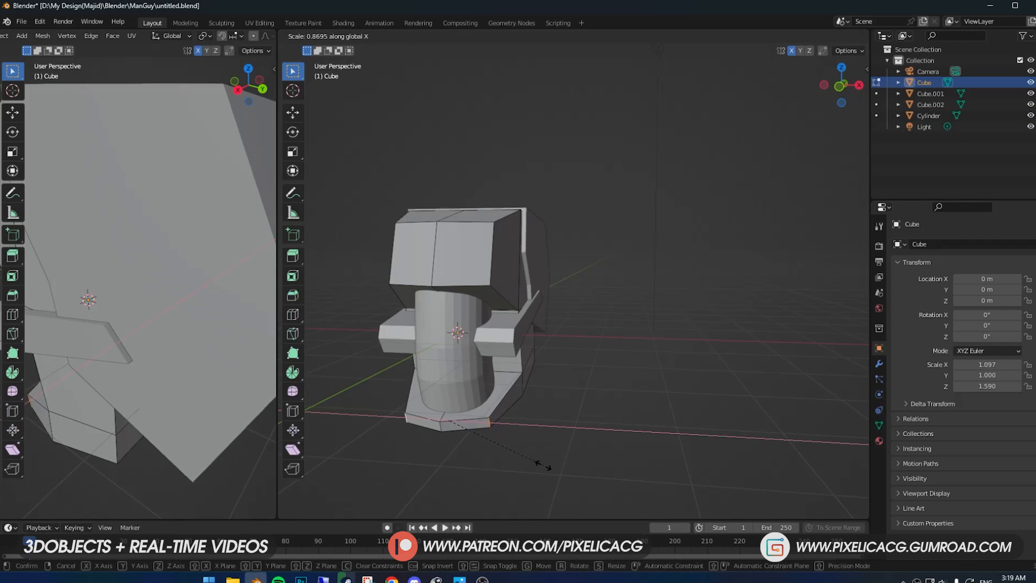
pyautogui.press('Tab')
# - Add a cube for the neck and stretch it along Z to a scale of about 1.75
pyautogui.hotkey('shift', 'a')
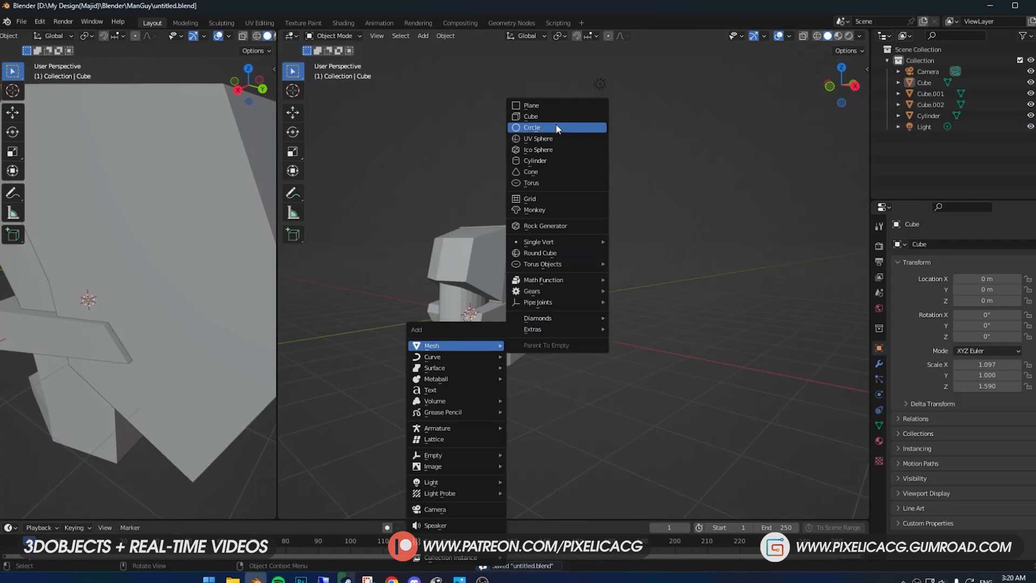
pyautogui.click(588, 127)
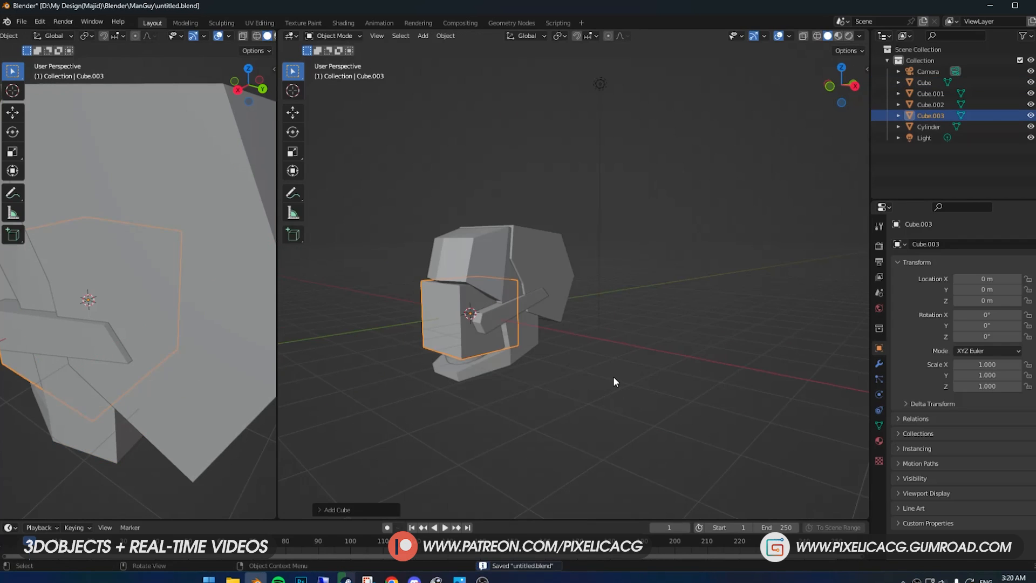
pyautogui.press('s')
pyautogui.press('z')
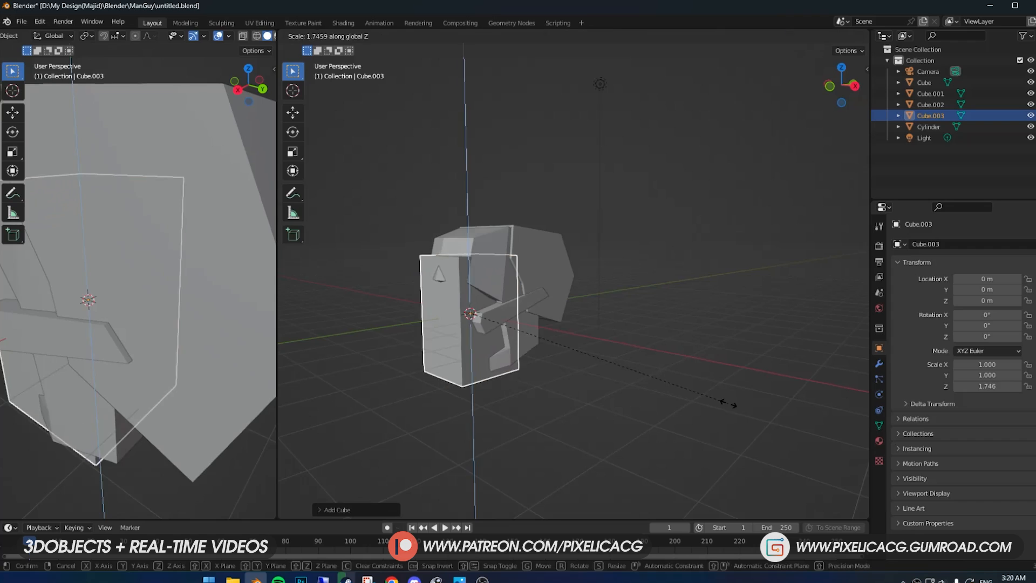
pyautogui.click(730, 405)
# - Move the neck cube to about 1.7 m along Y and -0.95 m along Z, and tilt it about 7° around X
pyautogui.press('g')
pyautogui.press('y')
pyautogui.click(771, 401)
pyautogui.press('g')
pyautogui.press('z')
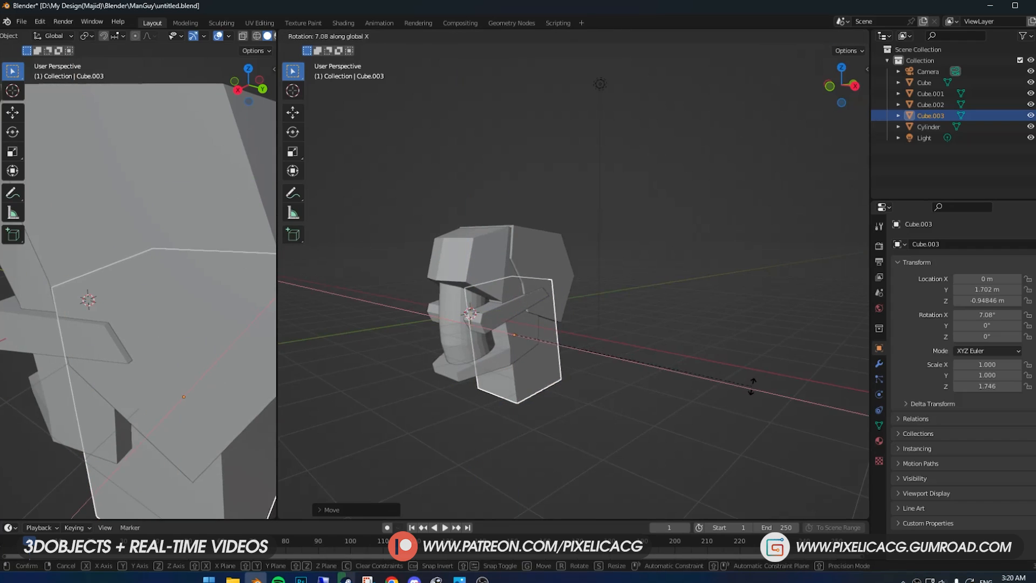
pyautogui.click(445, 371)
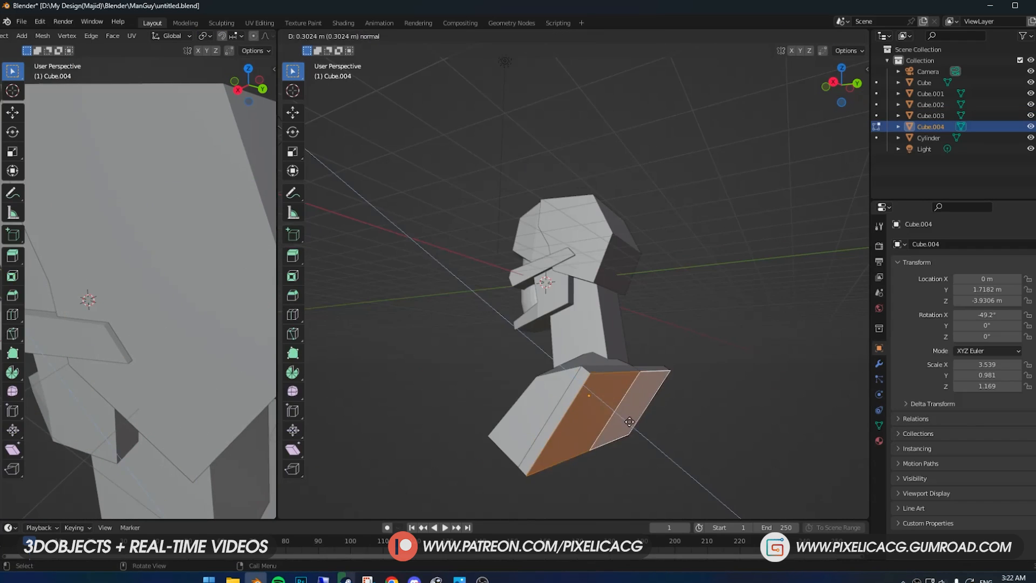
# - Extrude the shoulder block's rear faces about 0.3 m and move its upper rear edge to shape the back
pyautogui.rightClick(630, 421)
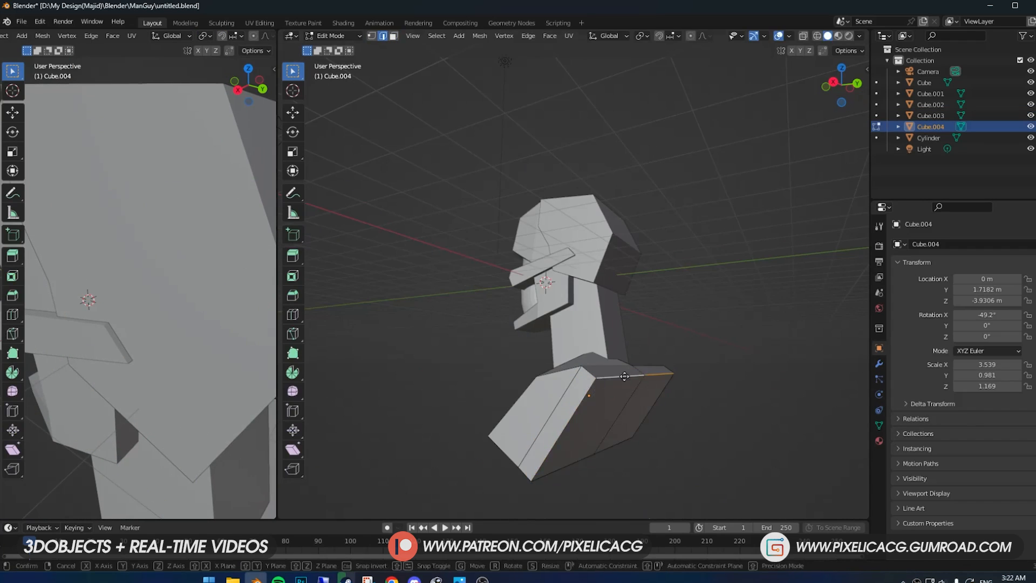
pyautogui.press('g')
pyautogui.click(561, 392)
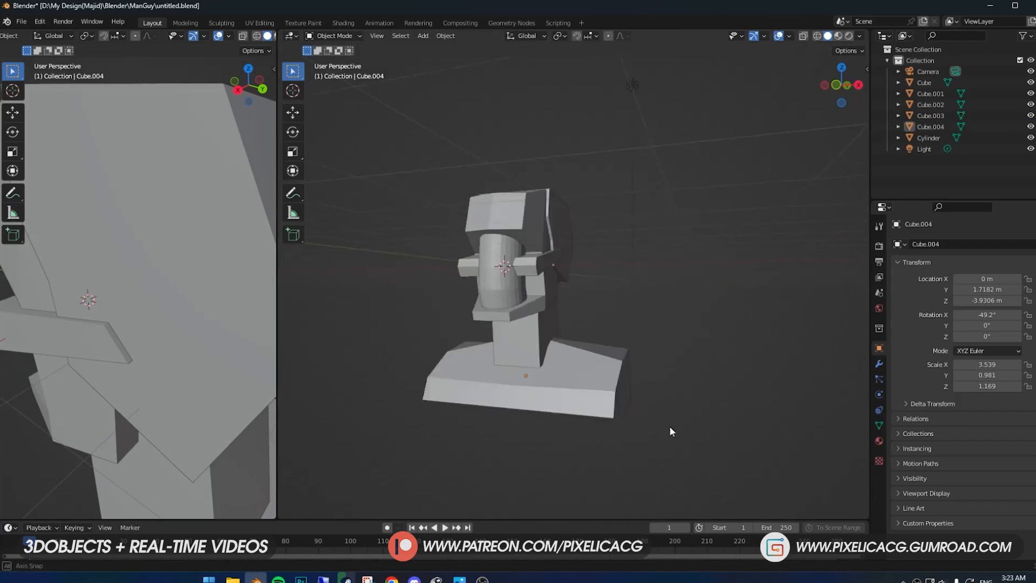
pyautogui.scroll(-3, 669, 426)
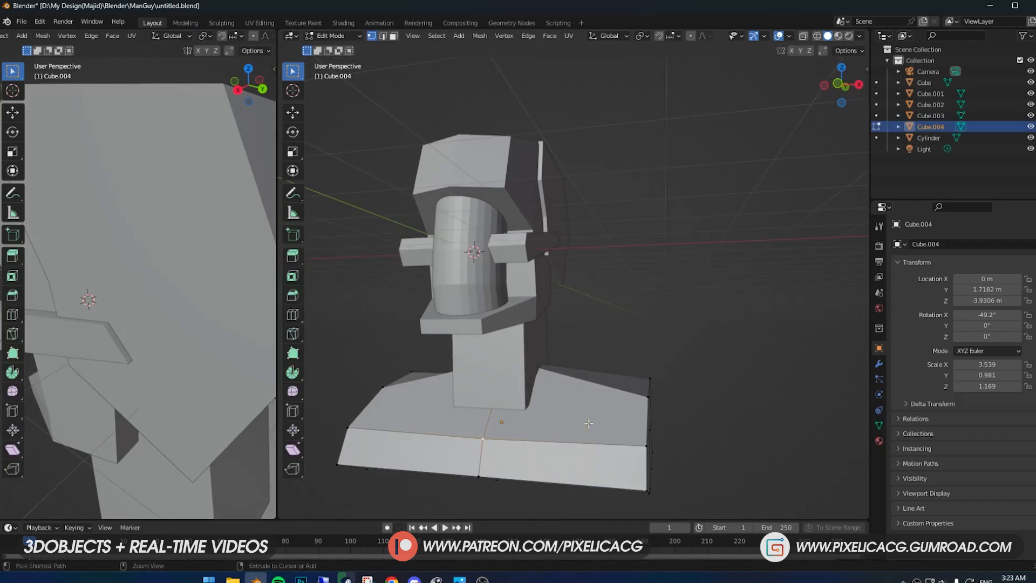
# - Add a new cube and give it a Mirror modifier on the X axis
pyautogui.hotkey('shift', 'a')
pyautogui.click(633, 114)
pyautogui.press('Tab')
pyautogui.click(879, 364)
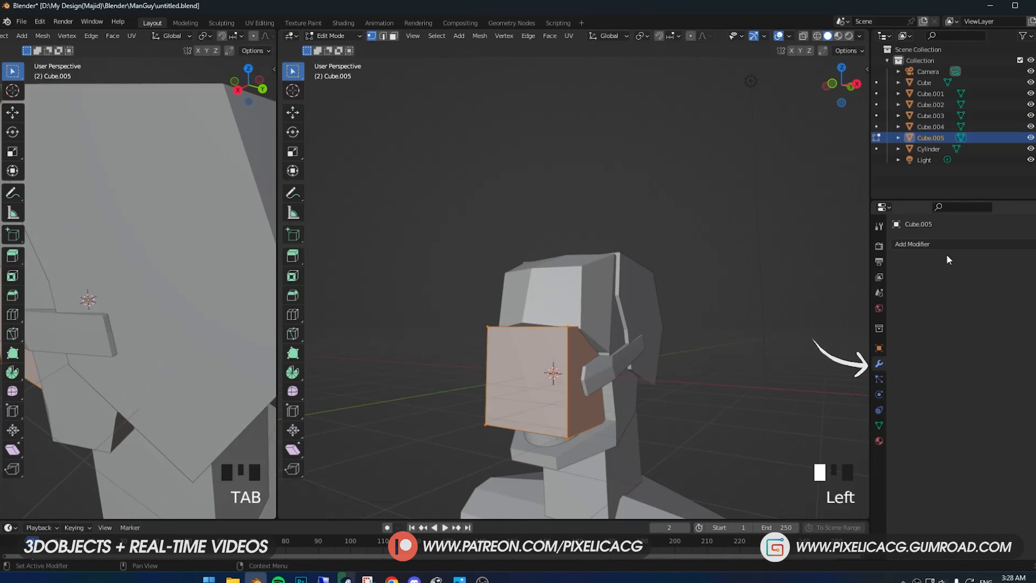
pyautogui.click(946, 246)
pyautogui.click(850, 372)
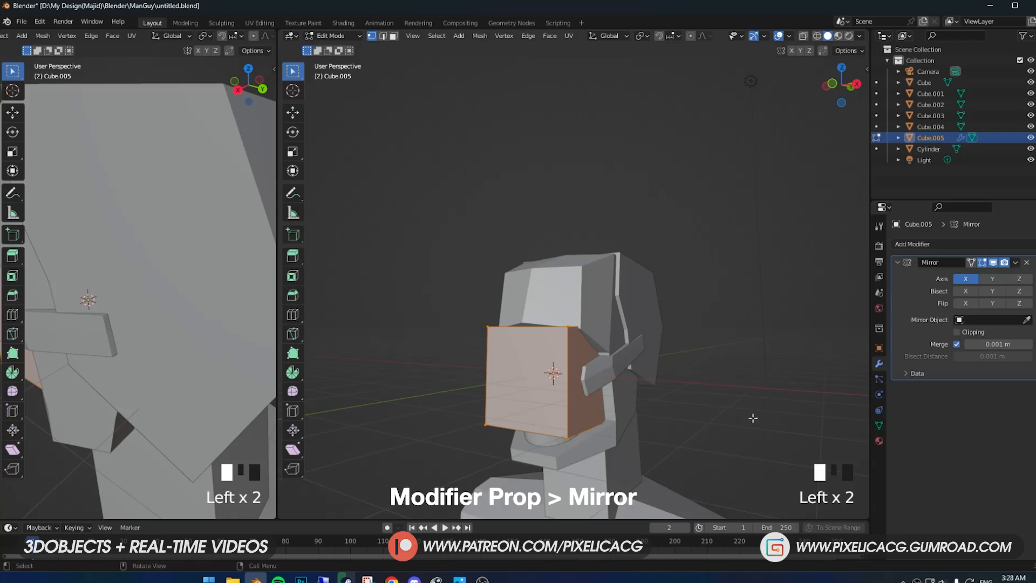
# - Shrink the mirrored cube's mesh, scale it along X and move it to the side of the head as an ear
pyautogui.press('g')
pyautogui.click(696, 389)
pyautogui.press('g')
pyautogui.hotkey('ctrl', 'z')
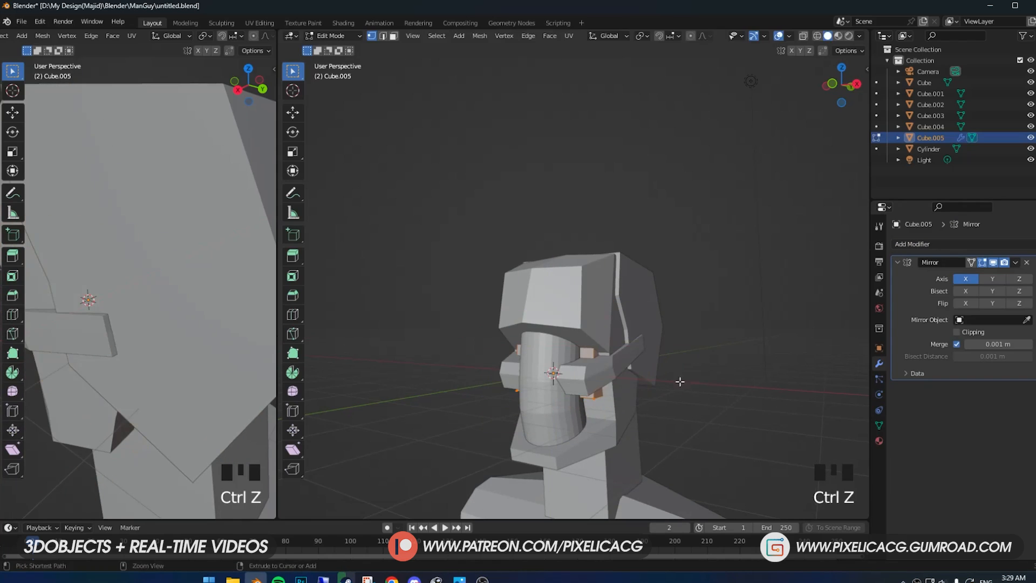
pyautogui.press('g')
pyautogui.press('s')
pyautogui.press('s')
pyautogui.press('x')
pyautogui.click(638, 358)
pyautogui.press('KP_0')
pyautogui.press('KP_0')
pyautogui.press('g')
# - Add a loop cut to the ear and move its edges into a block that tapers toward the lobe
pyautogui.hotkey('ctrl', 'r')
pyautogui.moveTo(108, 335); pyautogui.dragTo(237, 305, button='middle')
pyautogui.click(109, 340)
pyautogui.press('g')
pyautogui.click(238, 328)
pyautogui.press('Tab')
pyautogui.press('Tab')
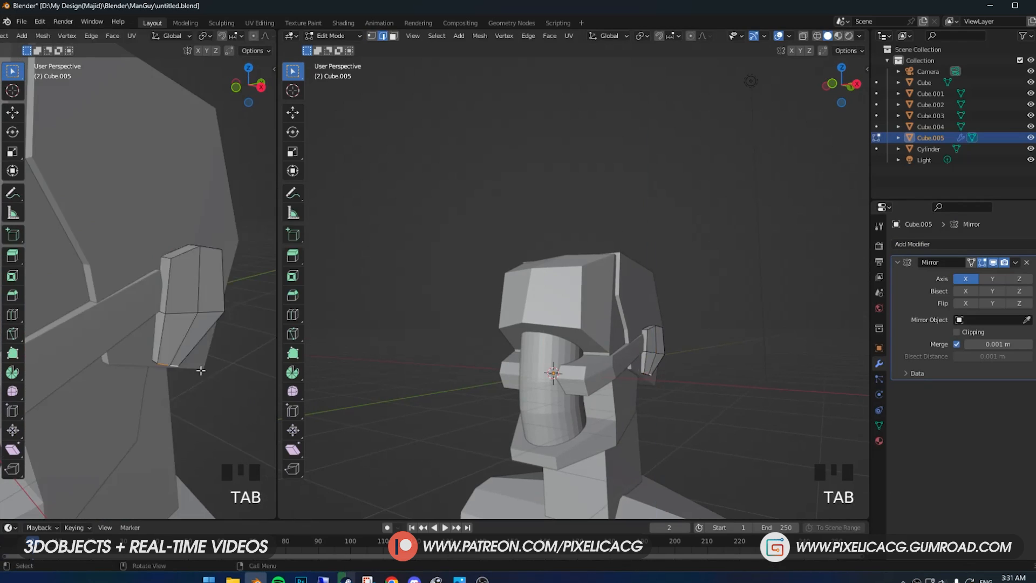
# - Rotate the whole ear mesh around the Z and Y axes to angle it against the head
pyautogui.press('a')
pyautogui.press('r')
pyautogui.press('z')
pyautogui.click(221, 400)
pyautogui.press('r')
pyautogui.press('y')
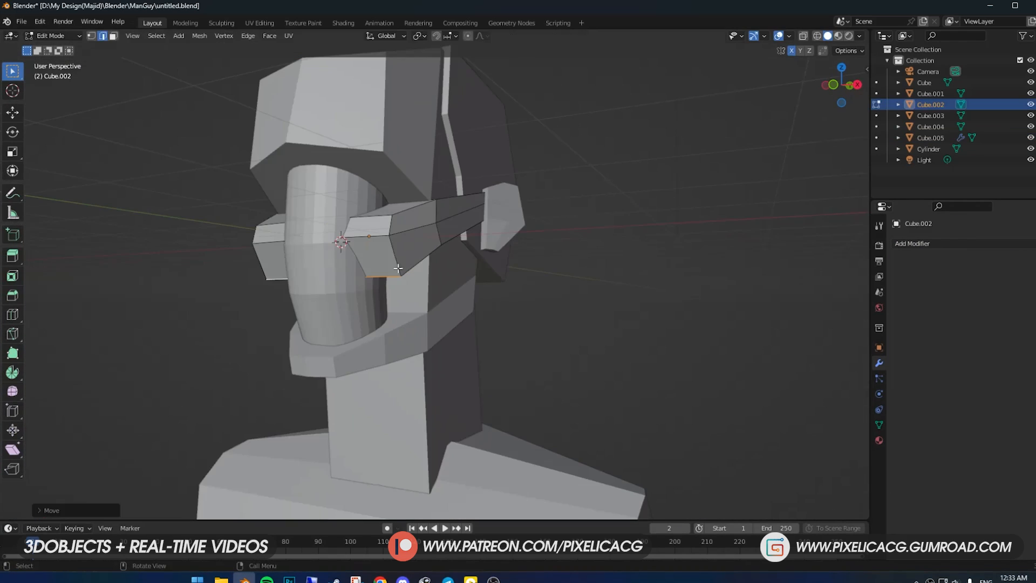
# - Reposition the eye slab's lower front edge, and scale the cylinder's lower edge loop to about 1.25
pyautogui.press('g')
pyautogui.moveTo(529, 264); pyautogui.dragTo(446, 272, button='middle')
pyautogui.click(308, 302)
pyautogui.keyDown('alt'); pyautogui.click(381, 310); pyautogui.keyUp('alt')
pyautogui.press('s')
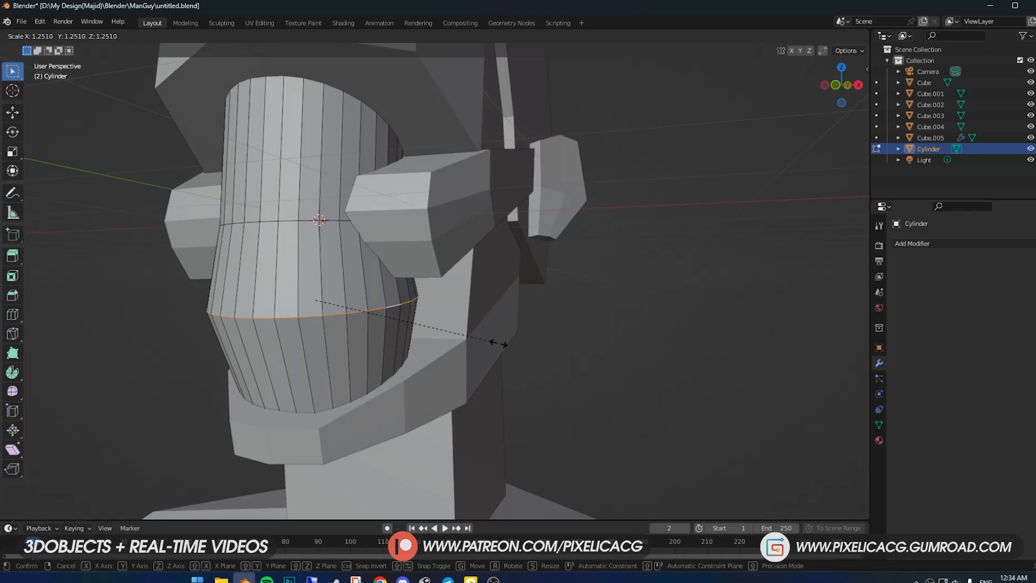
pyautogui.click(483, 340)
# - Scale the edge loop at the cylinder's bottom along the X axis
pyautogui.keyDown('alt'); pyautogui.click(331, 378); pyautogui.keyUp('alt')
pyautogui.press('s')
pyautogui.press('y')
pyautogui.press('x')
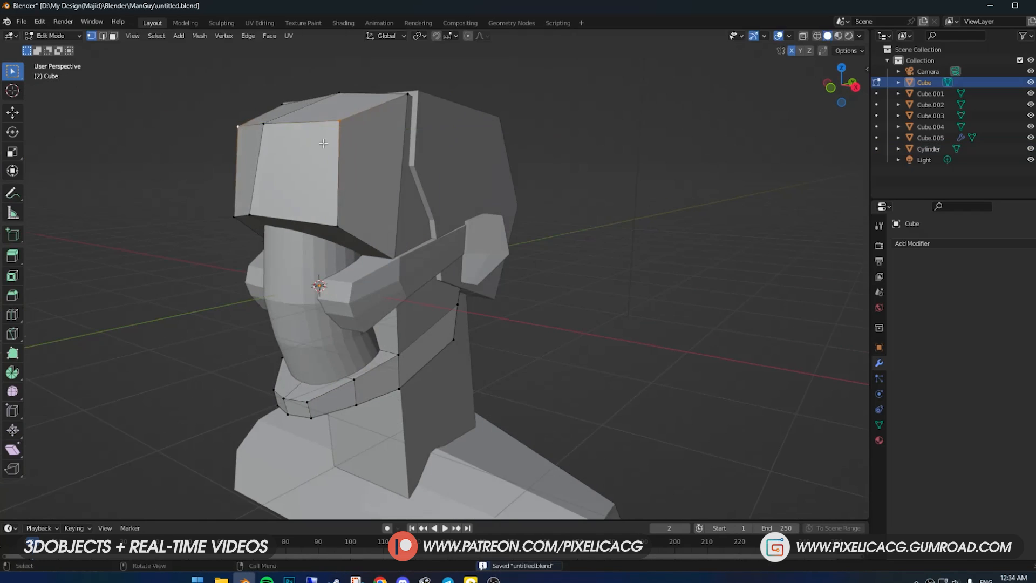
pyautogui.press('Tab')
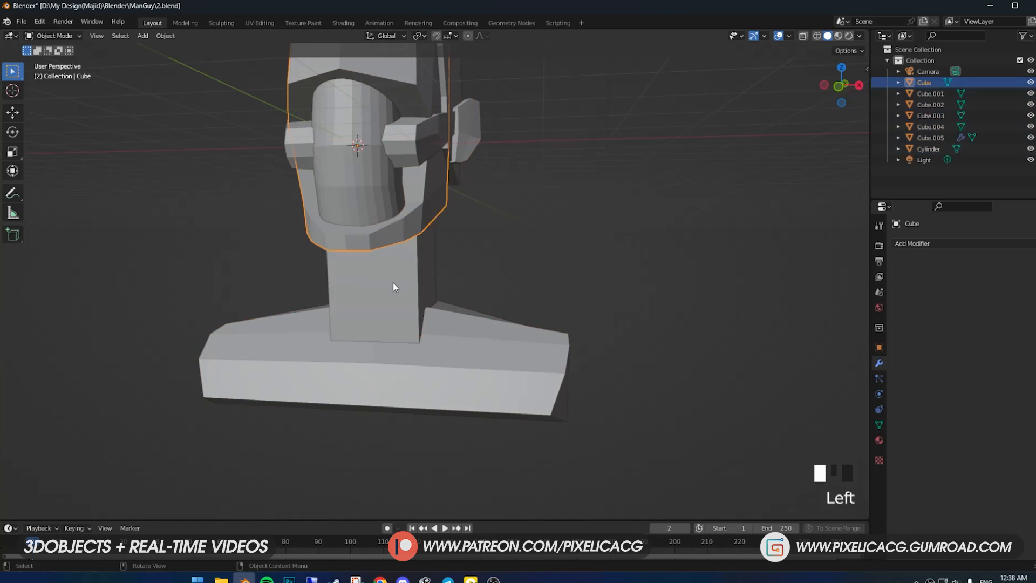
# - Open the neck block in Edit Mode and select its lower front edge
pyautogui.click(400, 292)
pyautogui.press('Tab')
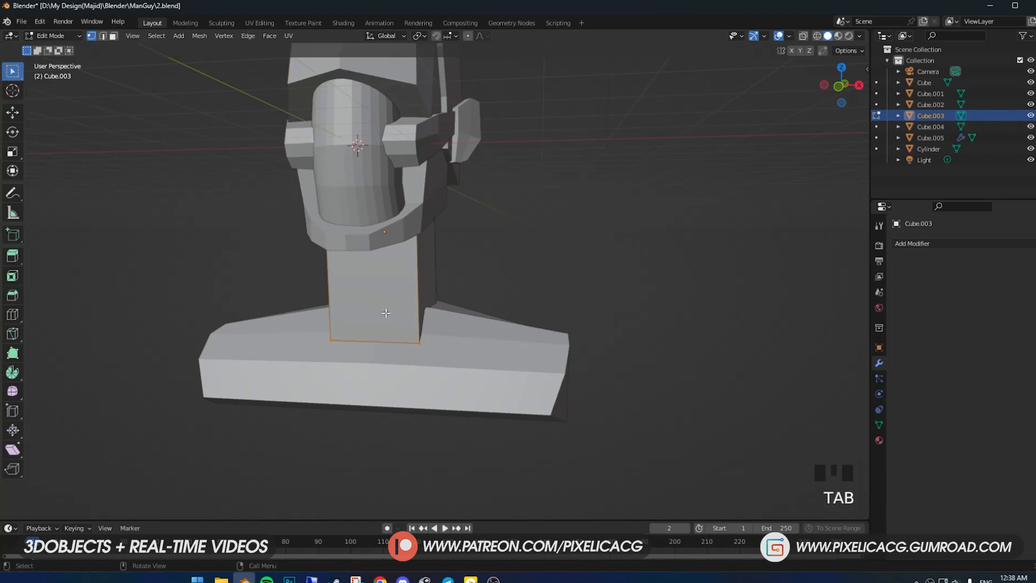
pyautogui.click(376, 340)
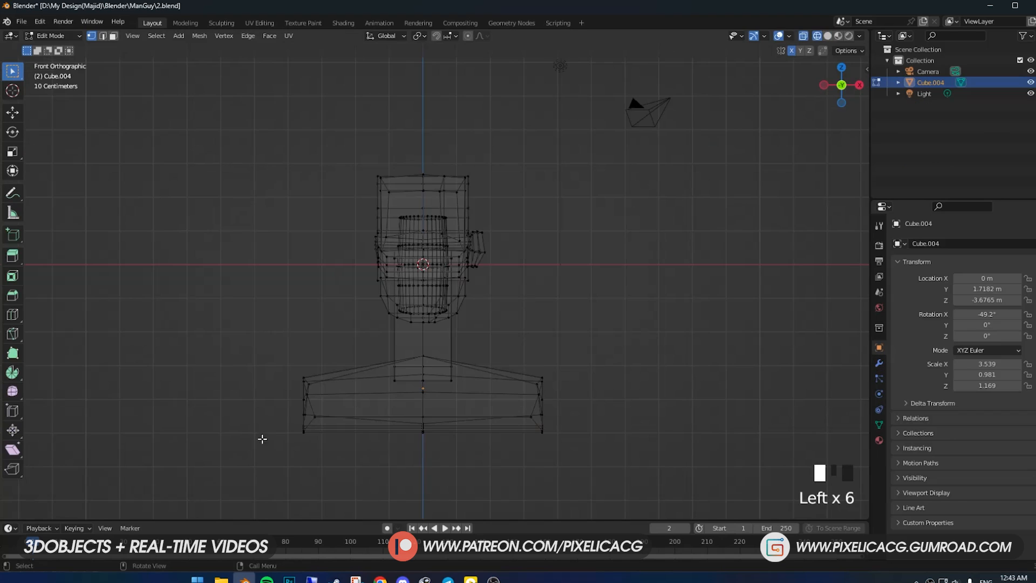
# - Delete all vertices of the joined bust on the negative X side of the centre line in vertex select mode
pyautogui.press('1')
pyautogui.press('1')
pyautogui.press('1')
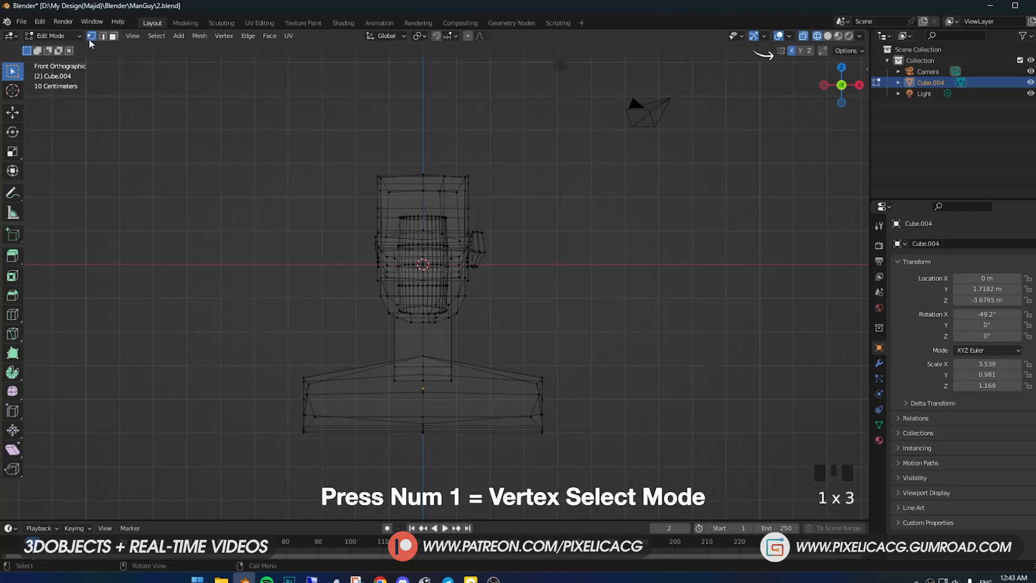
pyautogui.moveTo(266, 461); pyautogui.dragTo(422, 117)
pyautogui.press('x')
pyautogui.click(478, 304)
pyautogui.scroll(2, 471, 340)
pyautogui.keyDown('shift'); pyautogui.moveTo(455, 434); pyautogui.dragTo(453, 400, button='middle'); pyautogui.keyUp('shift')
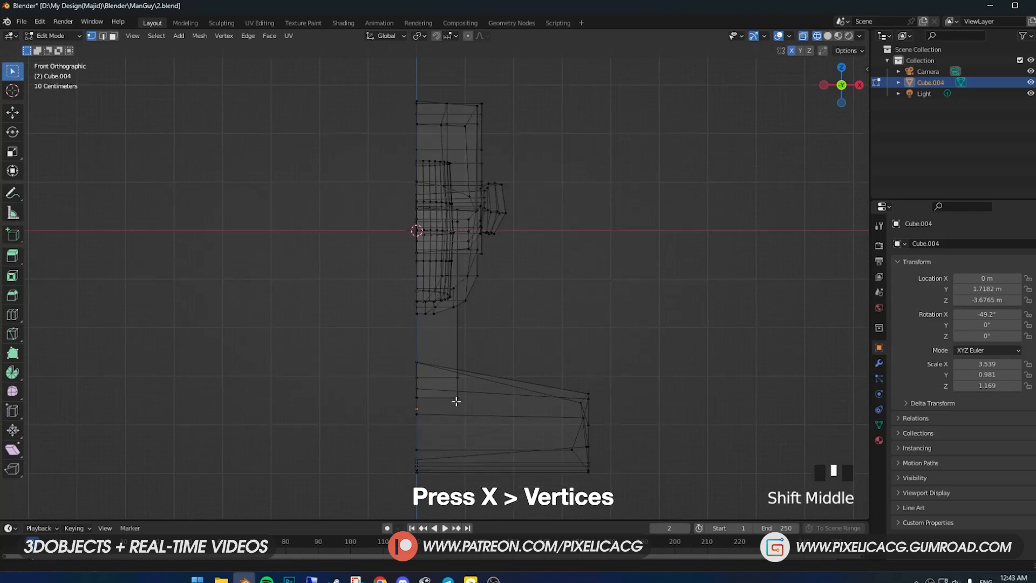
# - Return to solid shading in Object Mode and add a Mirror modifier to the remaining half of the bust
pyautogui.press('z')
pyautogui.press('Tab')
pyautogui.click(879, 363)
pyautogui.click(912, 244)
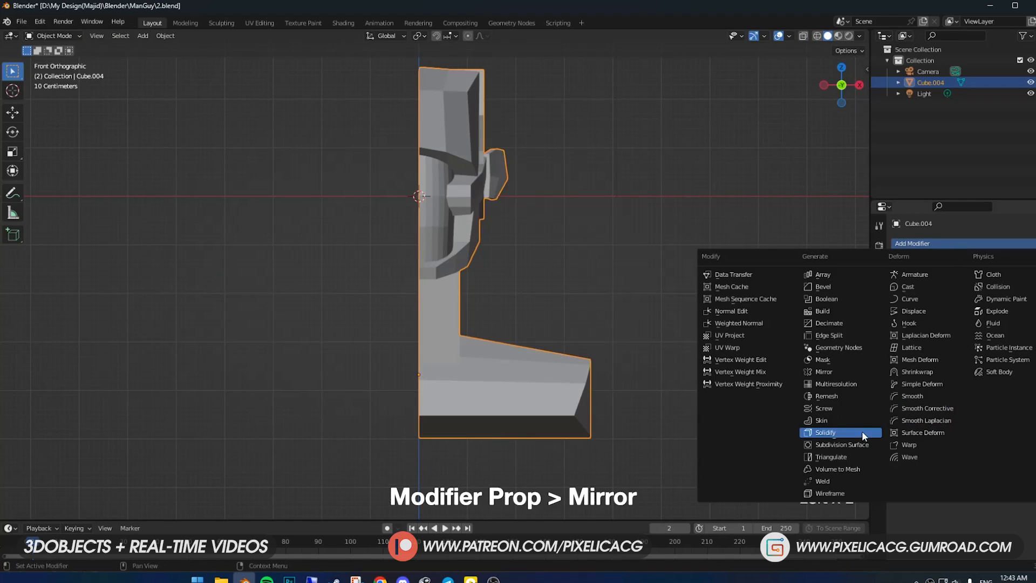
pyautogui.click(824, 371)
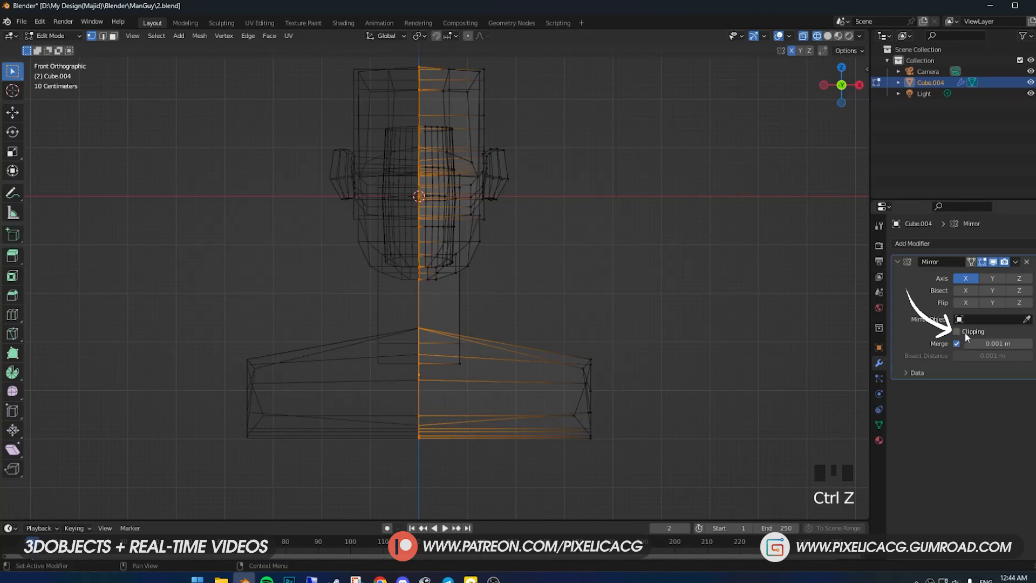
# - Enable Clipping on the Mirror modifier and move the centre-line vertices along X onto the mirror plane
pyautogui.press('g')
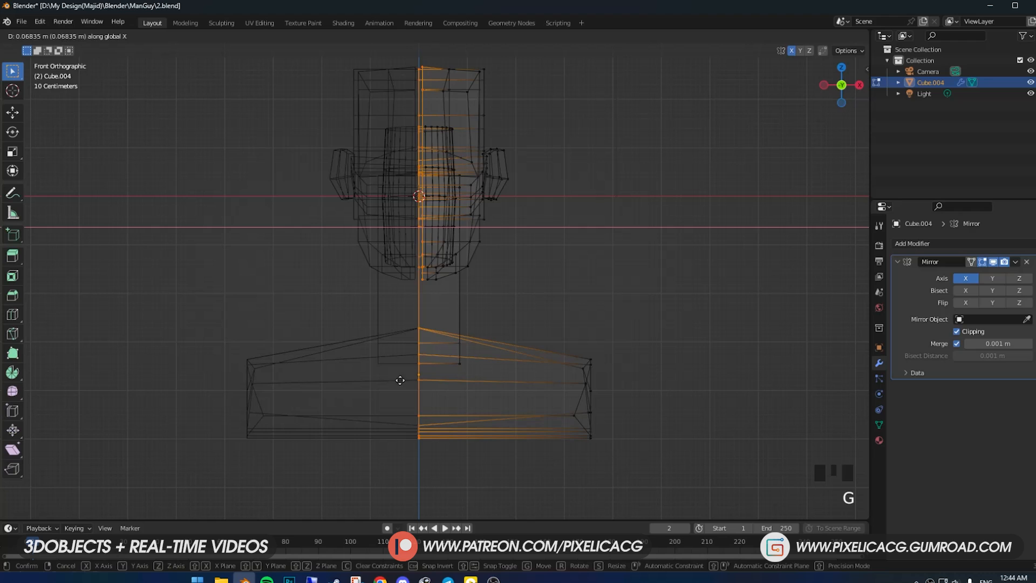
pyautogui.click(376, 383)
pyautogui.press('Tab')
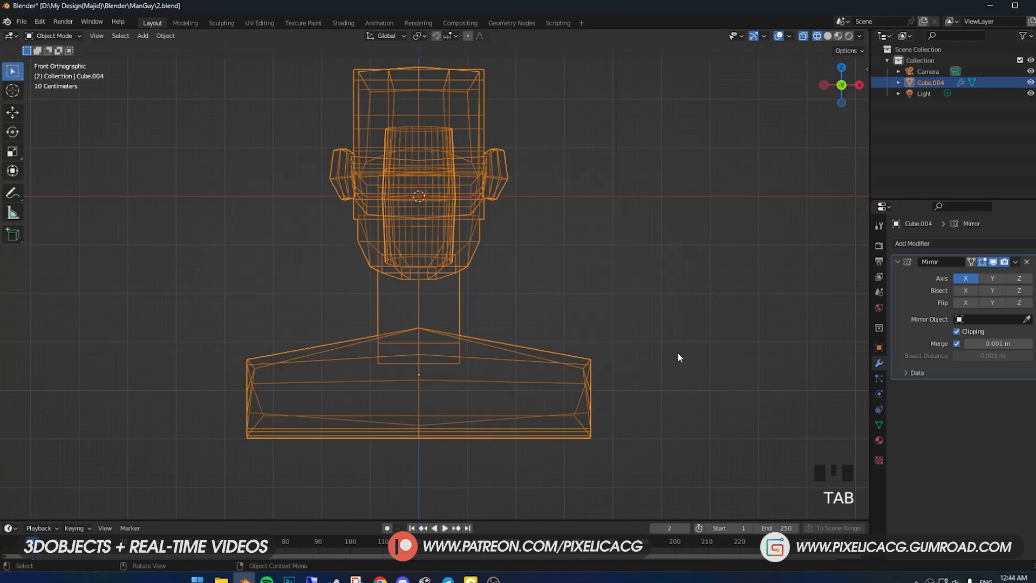
pyautogui.click(678, 356)
# - Move the upper side vertices of the head inward to round off the top of the forehead
pyautogui.moveTo(677, 359); pyautogui.dragTo(625, 377, button='middle')
pyautogui.press('z')
pyautogui.scroll(-4, 745, 367)
pyautogui.moveTo(485, 302); pyautogui.dragTo(453, 218, button='middle')
pyautogui.scroll(3, 456, 237)
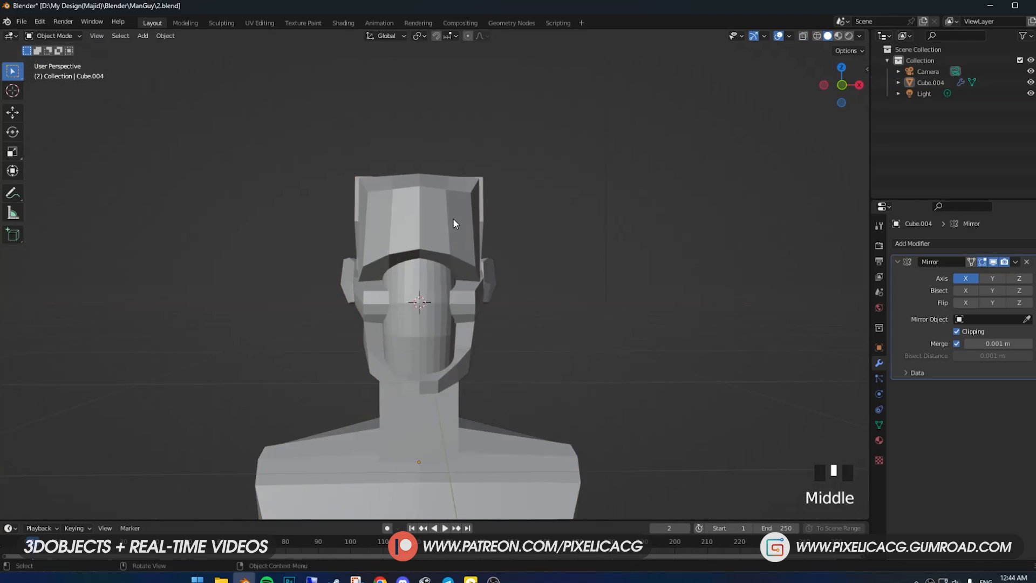
pyautogui.press('Tab')
pyautogui.scroll(2, 443, 219)
pyautogui.press('z')
pyautogui.press('g')
pyautogui.click(447, 236)
pyautogui.press('z')
pyautogui.press('Tab')
# - Adjust the crown's outer vertices, add a loop cut across the top of the head and move its edge
pyautogui.moveTo(572, 265); pyautogui.dragTo(513, 285, button='middle')
pyautogui.press('z')
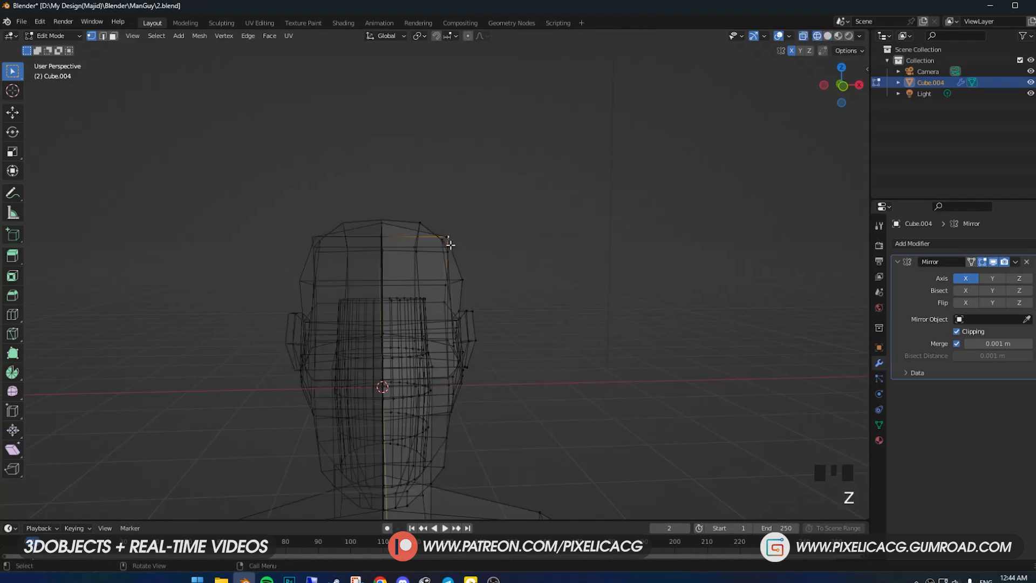
pyautogui.press('g')
pyautogui.moveTo(507, 243); pyautogui.dragTo(446, 261, button='middle')
pyautogui.hotkey('ctrl', 'r')
pyautogui.click(380, 251)
pyautogui.press('2')
pyautogui.press('g')
pyautogui.press('z')
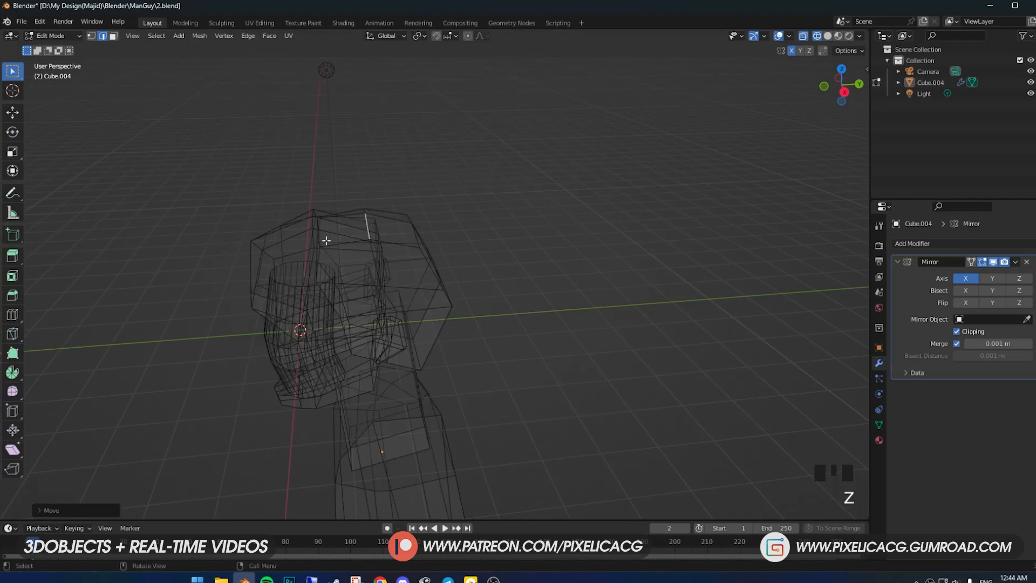
# - Move the edges on the top and rear of the skull to smooth its rounded outline
pyautogui.press('z')
pyautogui.press('g')
pyautogui.press('g')
pyautogui.click(359, 234)
pyautogui.moveTo(372, 270); pyautogui.dragTo(496, 324, button='middle')
pyautogui.press('g')
pyautogui.press('g')
pyautogui.press('g')
pyautogui.click(456, 301)
pyautogui.press('g')
pyautogui.click(509, 335)
pyautogui.click(432, 317)
# - Reposition a vertex on the head in vertex select mode and save the file
pyautogui.moveTo(370, 305); pyautogui.dragTo(574, 384, button='middle')
pyautogui.press('1')
pyautogui.press('g')
pyautogui.press('Tab')
pyautogui.hotkey('ctrl', 's')
pyautogui.press('Tab')
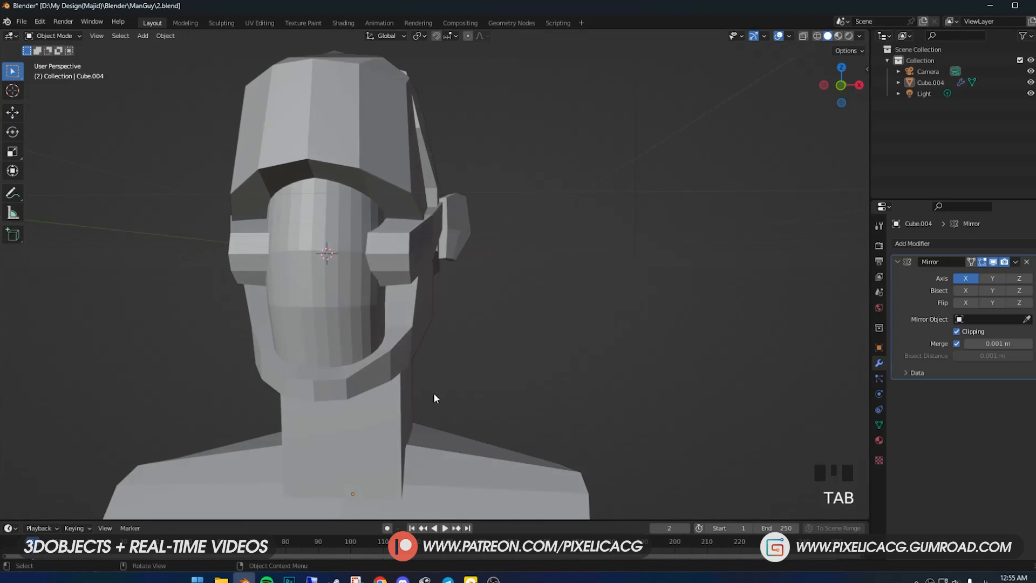
# - Add supporting loop cuts along the outer part of the forehead and at its side corner above the cheekbone
pyautogui.press('F10')
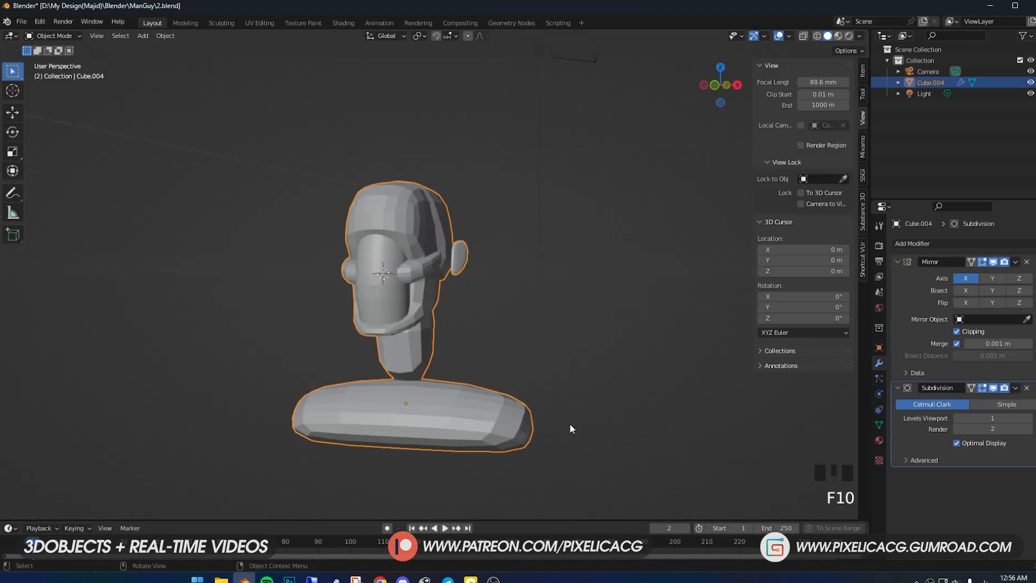
pyautogui.moveTo(569, 423); pyautogui.dragTo(535, 438, button='middle')
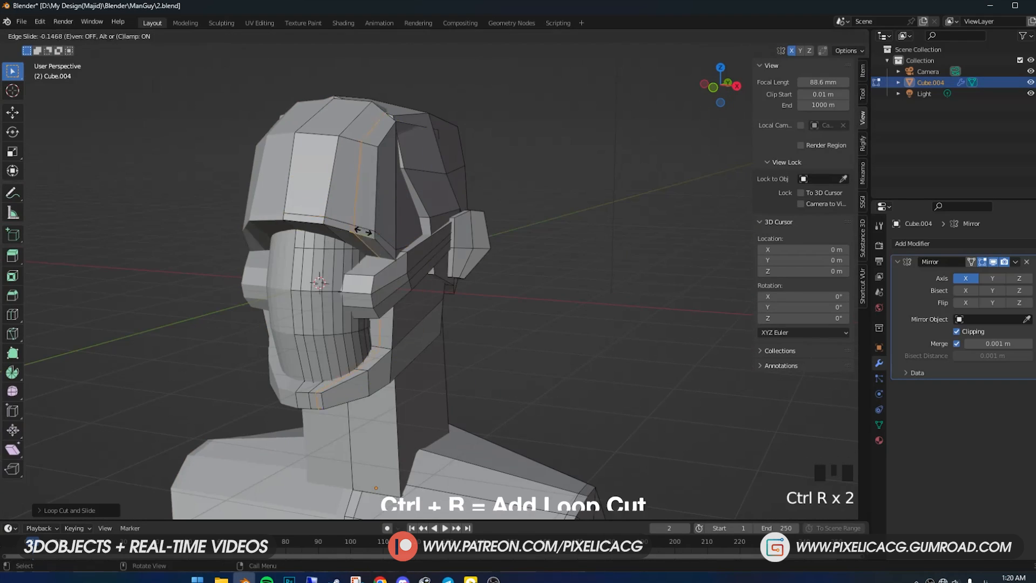
pyautogui.click(376, 234)
pyautogui.moveTo(376, 234)
pyautogui.mouseDown(button='middle')
pyautogui.moveTo(432, 235)
pyautogui.moveTo(374, 240)
pyautogui.mouseUp(button='middle')
pyautogui.hotkey('ctrl', 'r')
pyautogui.click(368, 246)
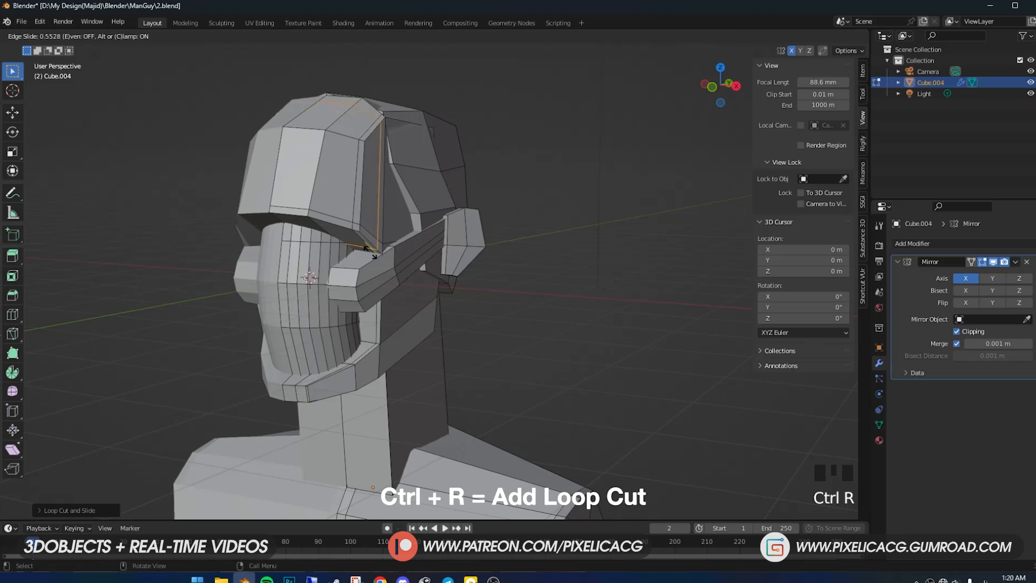
# - Add supporting loop cuts around the front end of the cheekbone and on the side of the head near the ear
pyautogui.hotkey('ctrl', 'r')
pyautogui.click(358, 270)
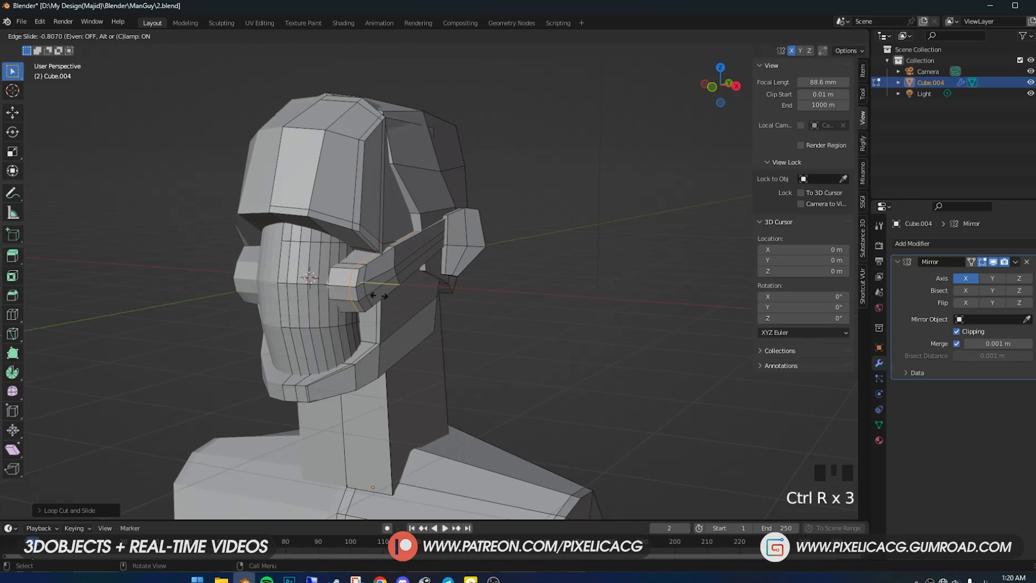
pyautogui.click(380, 296)
pyautogui.keyDown('shift'); pyautogui.moveTo(417, 292); pyautogui.dragTo(361, 299, button='middle'); pyautogui.keyUp('shift')
pyautogui.hotkey('ctrl', 'r')
pyautogui.click(418, 243)
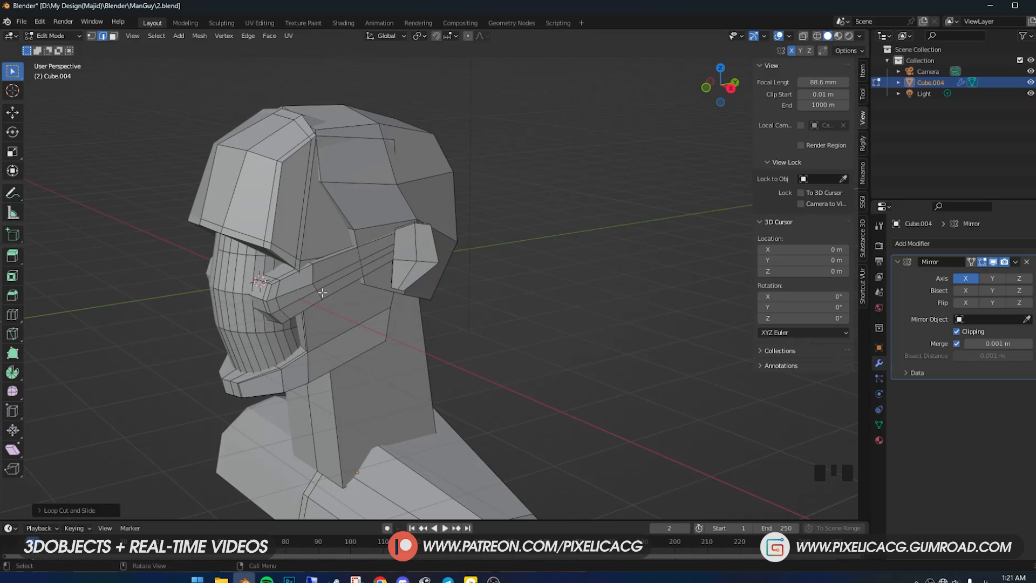
# - Add the remaining supporting loop cuts across the side of the head and the face, and return to object mode
pyautogui.hotkey('ctrl', 'r')
pyautogui.click(352, 251)
pyautogui.hotkey('ctrl', 'r')
pyautogui.click(254, 253)
pyautogui.moveTo(351, 251)
pyautogui.mouseDown(button='middle')
pyautogui.moveTo(303, 253)
pyautogui.moveTo(421, 269)
pyautogui.moveTo(463, 258)
pyautogui.moveTo(410, 270)
pyautogui.moveTo(413, 311)
pyautogui.moveTo(452, 290)
pyautogui.mouseUp(button='middle')
pyautogui.click(254, 246)
pyautogui.press('Tab')
pyautogui.hotkey('ctrl', 'r')
pyautogui.hotkey('ctrl', 'r')
pyautogui.hotkey('ctrl', 'r')
pyautogui.press('Tab')
# - Smooth the bust with a Subdivision Surface modifier at viewport level 2 and check its shape from several sides
pyautogui.hotkey('ctrl', '1')
pyautogui.press('Tab')
pyautogui.press('Tab')
pyautogui.scroll(2, 339, 319)
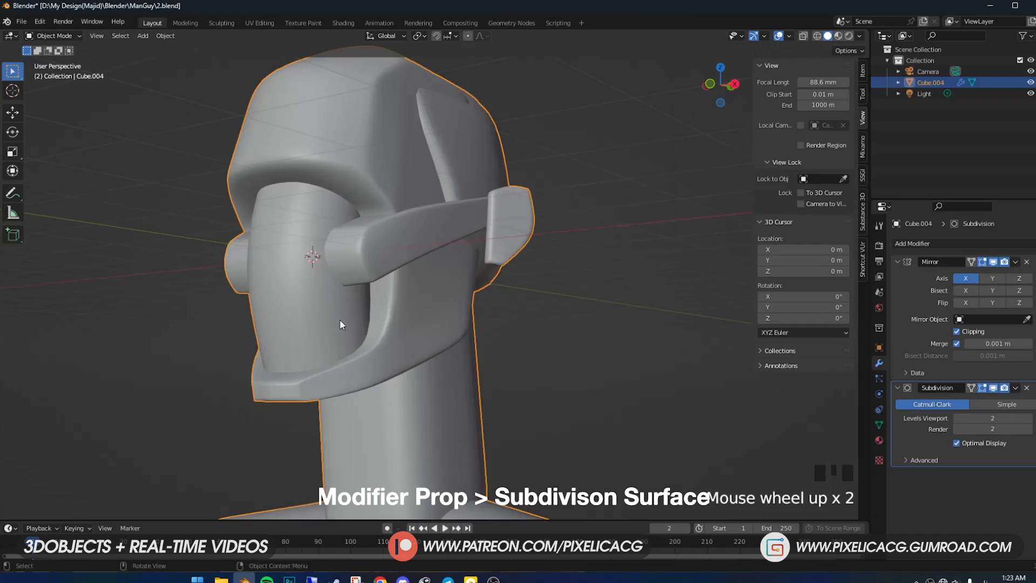
pyautogui.hotkey('ctrl', '2')
pyautogui.moveTo(339, 319); pyautogui.dragTo(409, 248, button='middle')
pyautogui.scroll(2, 546, 247)
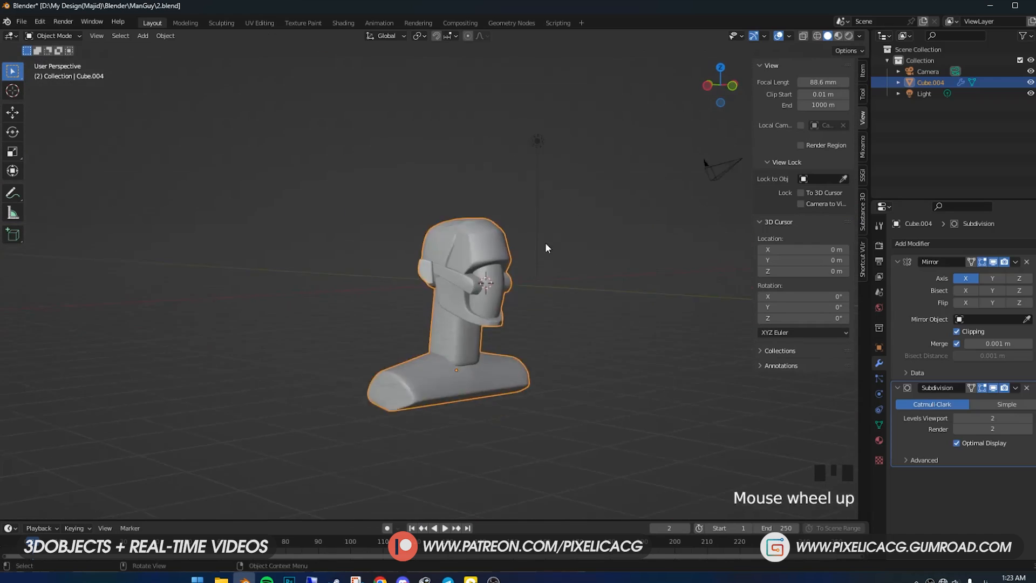
pyautogui.press('g')
pyautogui.press('g')
pyautogui.click(336, 351)
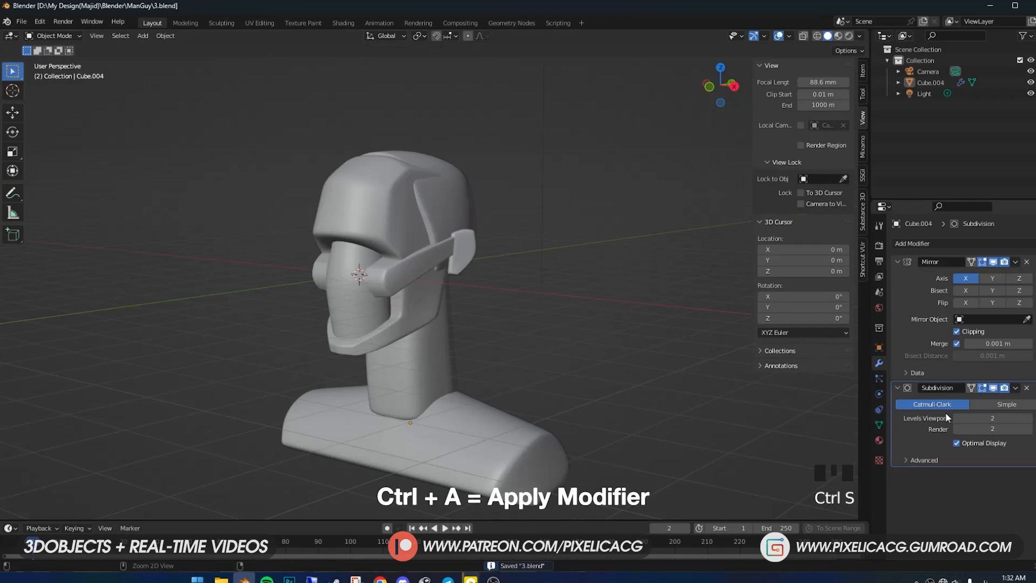
# - Apply the Subdivision and Mirror modifiers to the bust, and add a Remesh modifier to it
pyautogui.hotkey('ctrl', 'a')
pyautogui.hotkey('ctrl', 'a')
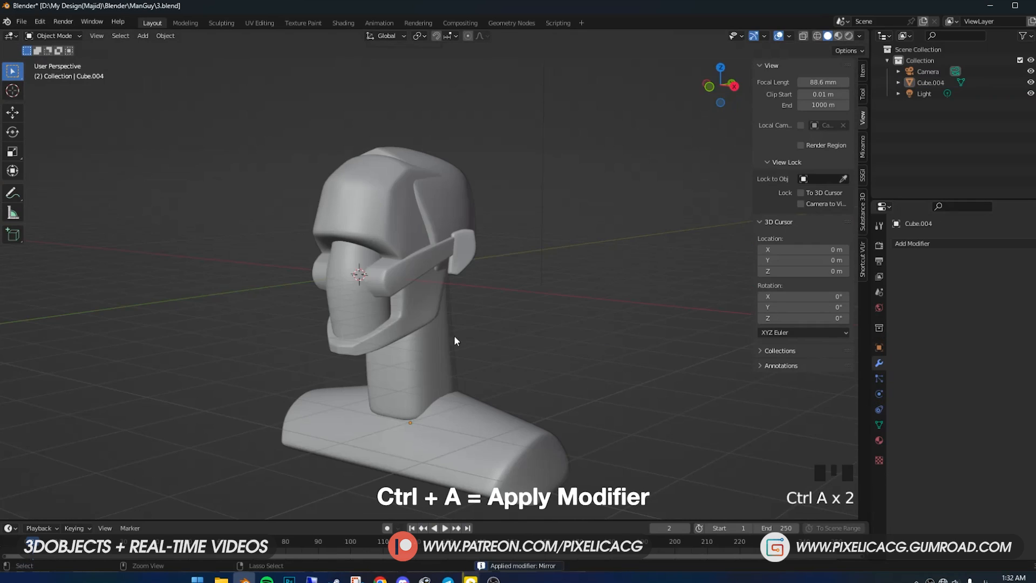
pyautogui.click(535, 413)
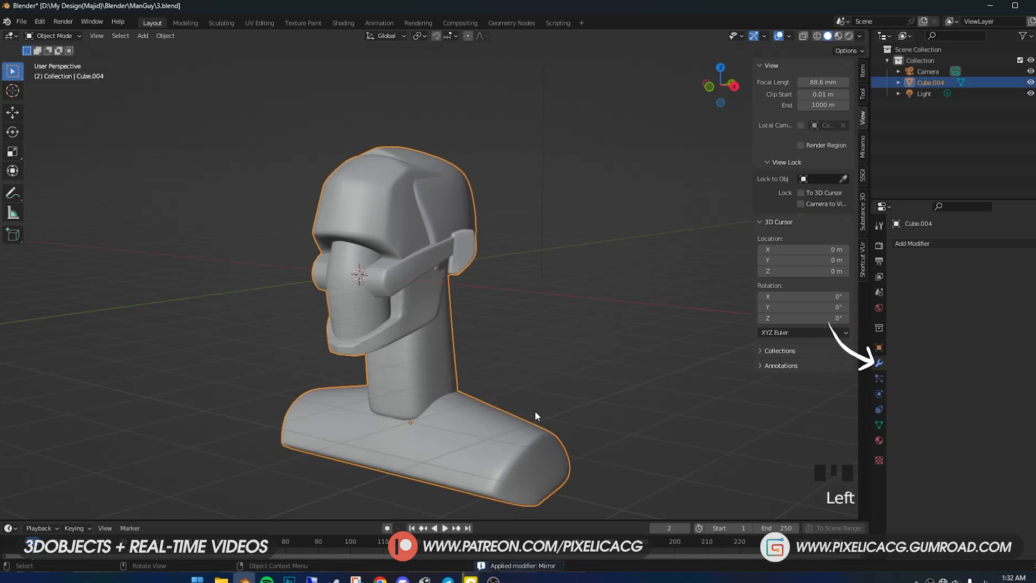
pyautogui.click(941, 244)
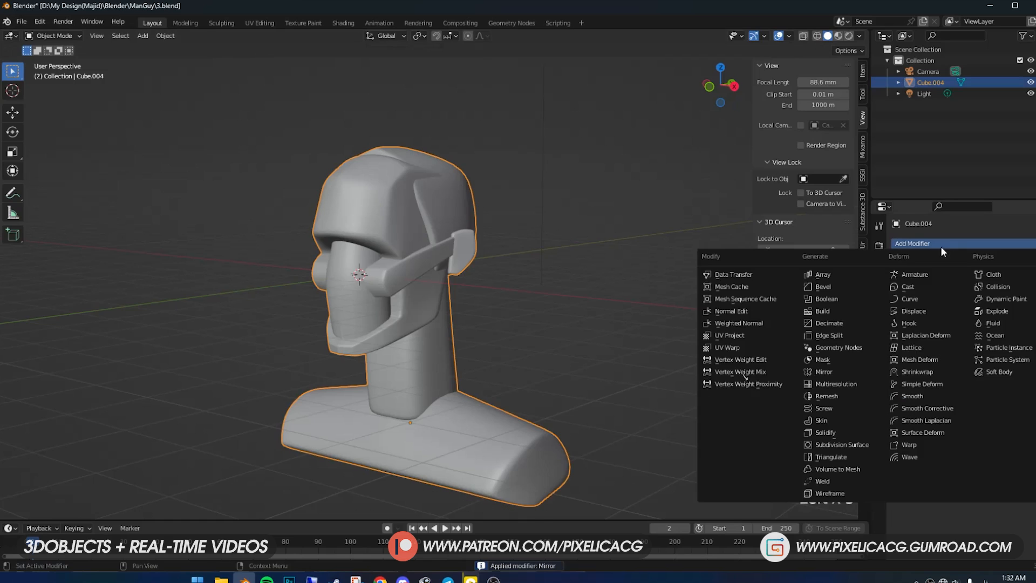
pyautogui.click(834, 397)
pyautogui.scroll(2, 640, 385)
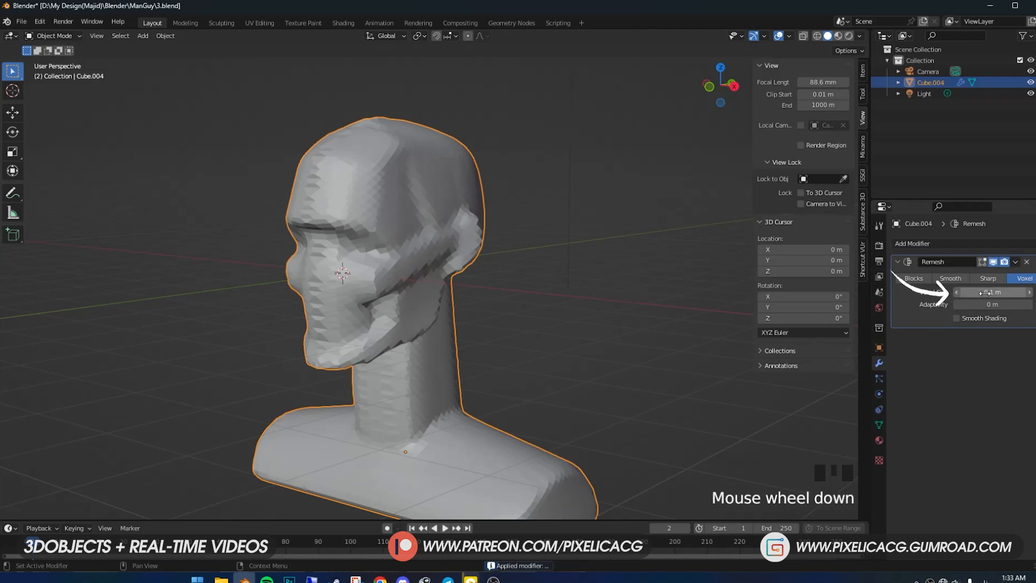
# - Set the voxel remesh to a voxel size of 0.0259 m and turn on smooth shading
pyautogui.moveTo(992, 292); pyautogui.dragTo(970, 292)
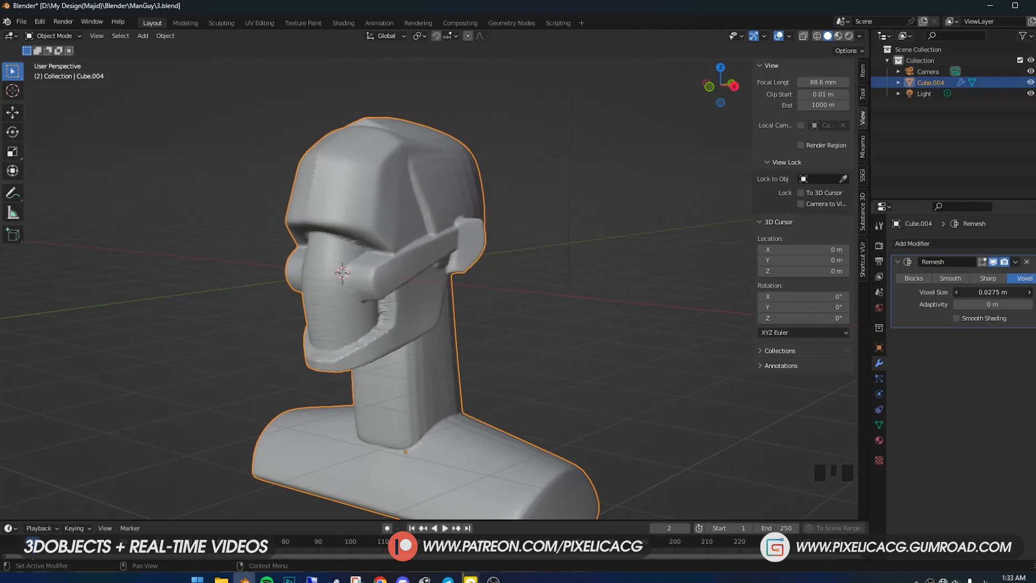
pyautogui.scroll(-1, 406, 339)
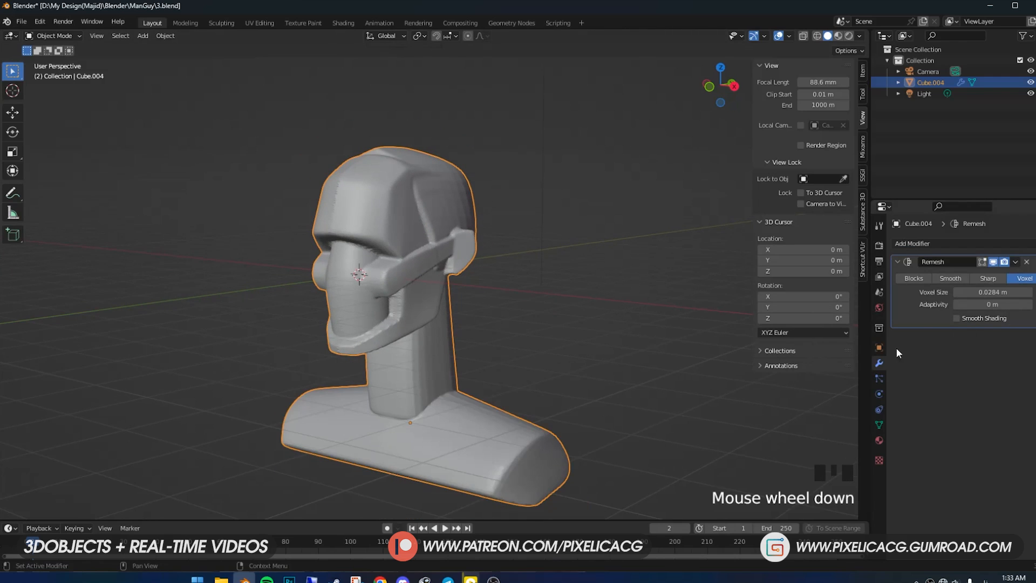
pyautogui.moveTo(702, 335); pyautogui.dragTo(750, 340, button='middle')
pyautogui.scroll(3, 755, 340)
pyautogui.click(957, 318)
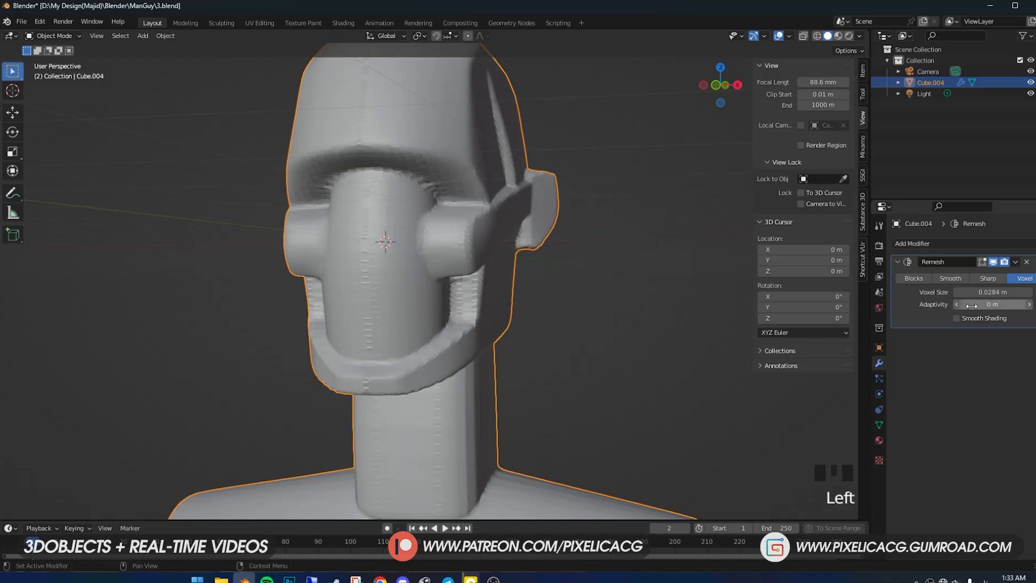
pyautogui.moveTo(993, 292); pyautogui.dragTo(983, 292)
pyautogui.click(980, 320)
pyautogui.click(979, 320)
pyautogui.click(980, 321)
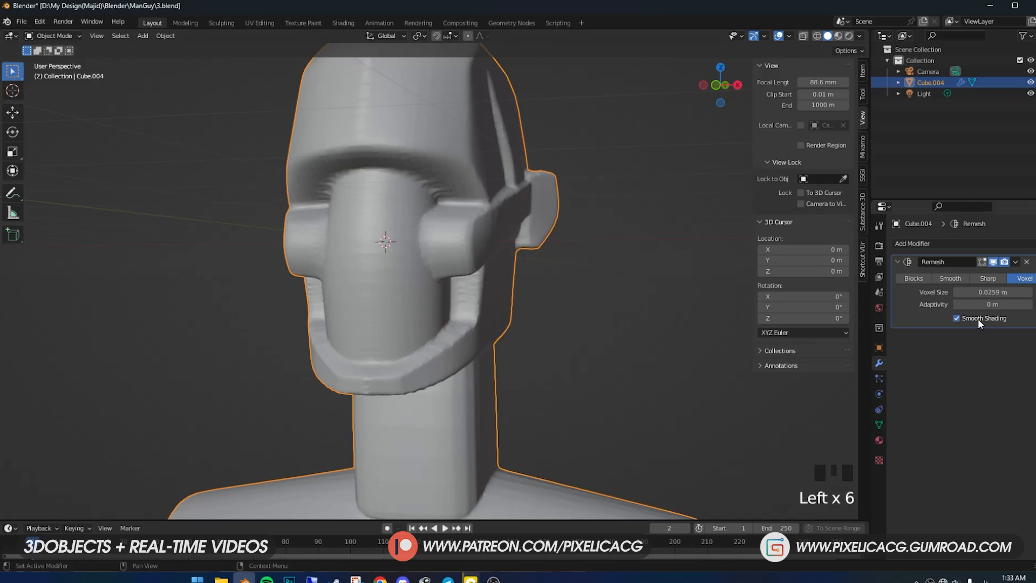
# - Apply the Remesh modifier and switch to the Sculpting workspace
pyautogui.scroll(-4, 493, 309)
pyautogui.moveTo(494, 308); pyautogui.dragTo(471, 322, button='middle')
pyautogui.scroll(2, 472, 322)
pyautogui.hotkey('ctrl', 'a')
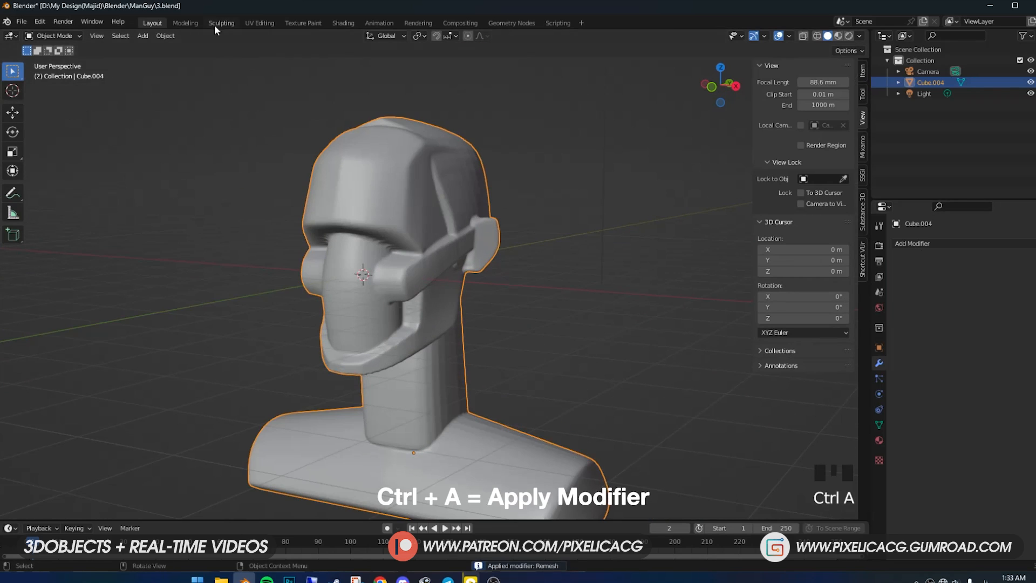
pyautogui.click(221, 23)
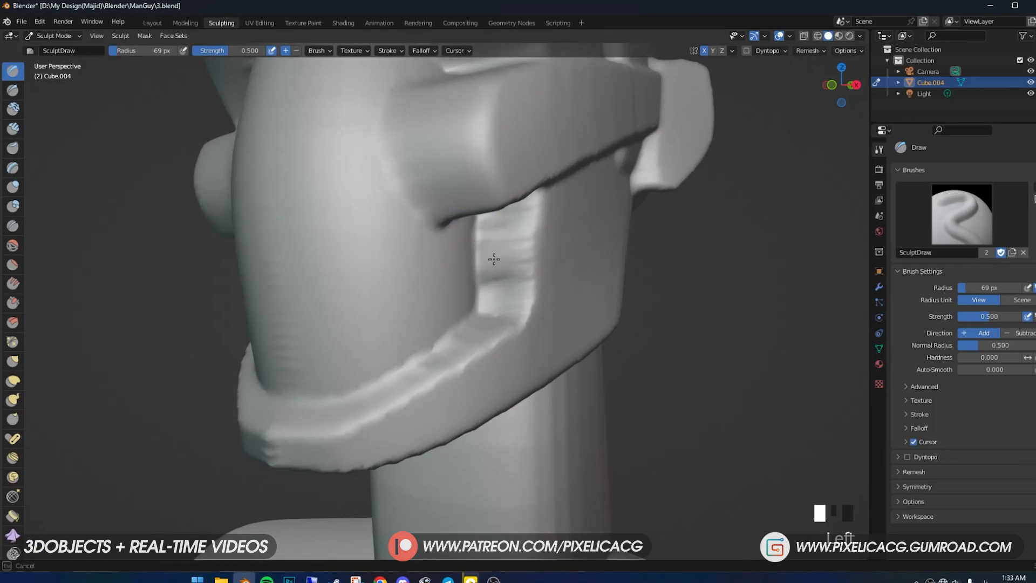
# - Fill the hollow between cheekbone and jaw with the Draw brush and smooth the transition along the jaw
pyautogui.moveTo(481, 274); pyautogui.dragTo(488, 268)
pyautogui.moveTo(495, 261); pyautogui.dragTo(482, 261, button='middle')
pyautogui.press('f')
pyautogui.click(477, 204)
pyautogui.moveTo(482, 223)
pyautogui.mouseDown()
pyautogui.moveTo(480, 310)
pyautogui.moveTo(500, 292)
pyautogui.moveTo(440, 243)
pyautogui.moveTo(475, 284)
pyautogui.moveTo(457, 288)
pyautogui.mouseUp()
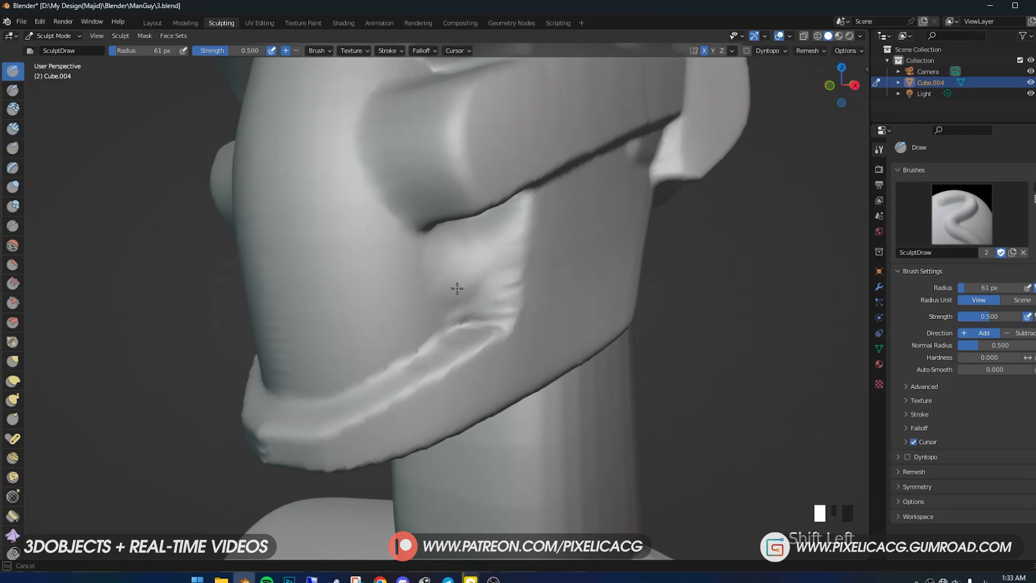
pyautogui.press('f')
pyautogui.click(504, 259)
pyautogui.moveTo(504, 259)
pyautogui.keyDown('shift'); pyautogui.mouseDown()
pyautogui.moveTo(439, 347)
pyautogui.moveTo(283, 418)
pyautogui.mouseUp(); pyautogui.keyUp('shift')
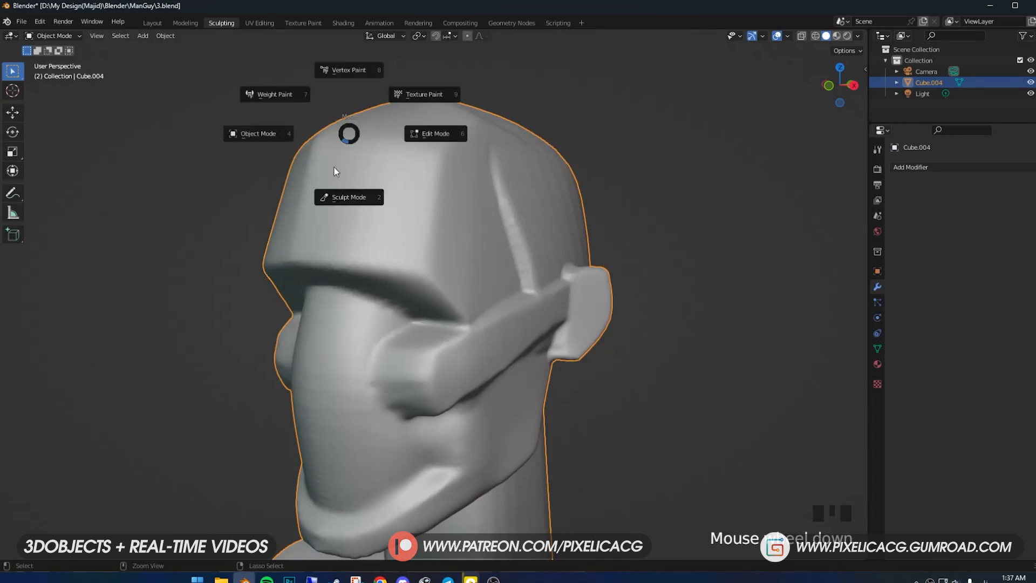
# - Enter sculpt mode and smooth the hard ridges on the skull's top and temple with a 181 px brush
pyautogui.click(349, 197)
pyautogui.moveTo(348, 197); pyautogui.dragTo(281, 195, button='middle')
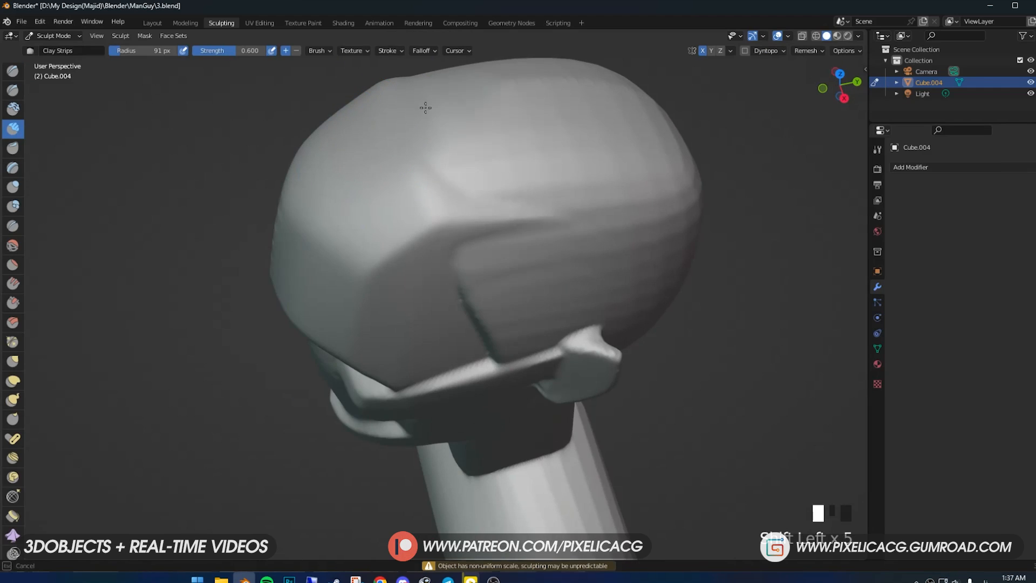
pyautogui.moveTo(426, 107); pyautogui.dragTo(496, 123, button='middle')
pyautogui.press('f')
pyautogui.click(474, 162)
pyautogui.moveTo(474, 162)
pyautogui.mouseDown(button='middle')
pyautogui.moveTo(527, 259)
pyautogui.moveTo(343, 204)
pyautogui.moveTo(418, 192)
pyautogui.mouseUp(button='middle')
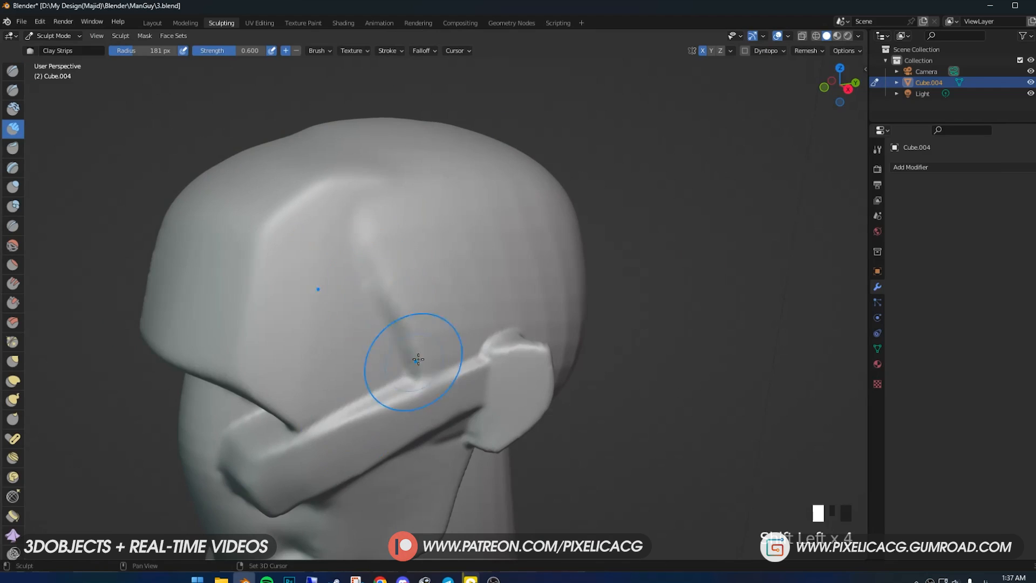
pyautogui.moveTo(412, 351)
pyautogui.mouseDown(button='middle')
pyautogui.moveTo(416, 231)
pyautogui.moveTo(432, 266)
pyautogui.moveTo(393, 312)
pyautogui.moveTo(416, 342)
pyautogui.moveTo(424, 314)
pyautogui.mouseUp(button='middle')
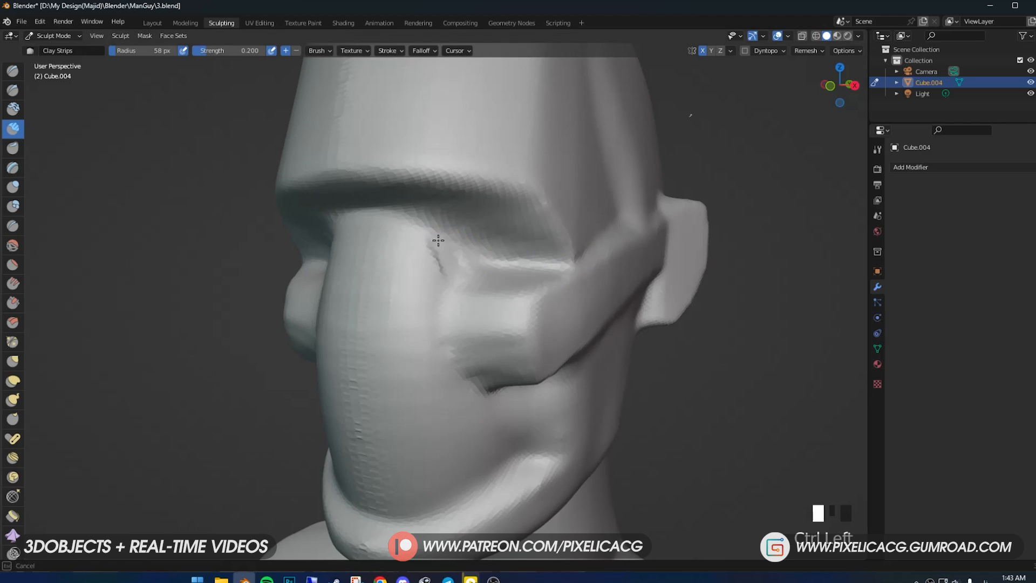
# - Carve the eye sockets beneath the brow beside the nose bridge with subtractive Clay Strips at 0.200 strength
pyautogui.keyDown('ctrl'); pyautogui.moveTo(420, 209); pyautogui.dragTo(438, 236); pyautogui.keyUp('ctrl')
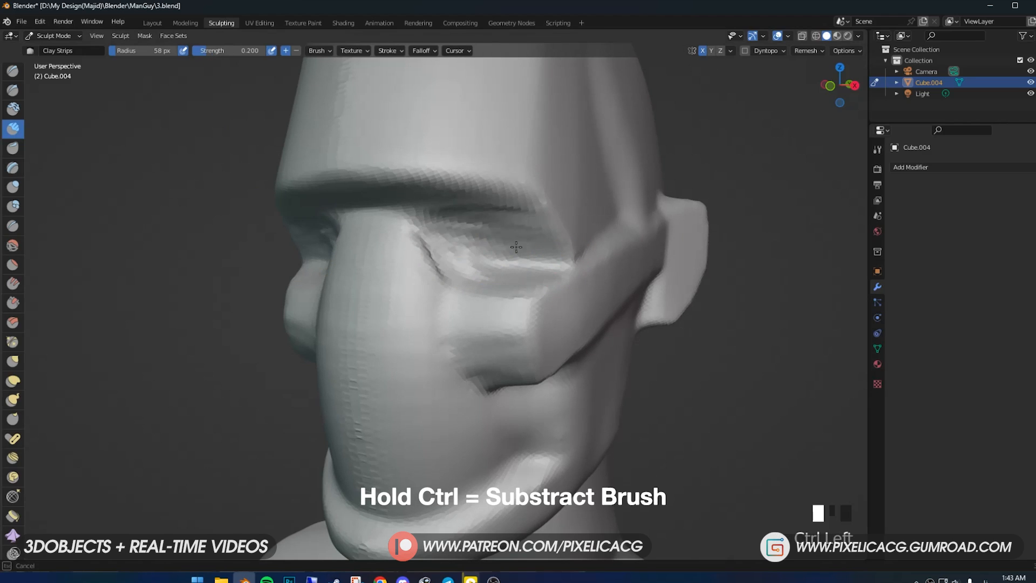
pyautogui.press('f')
pyautogui.click(525, 208)
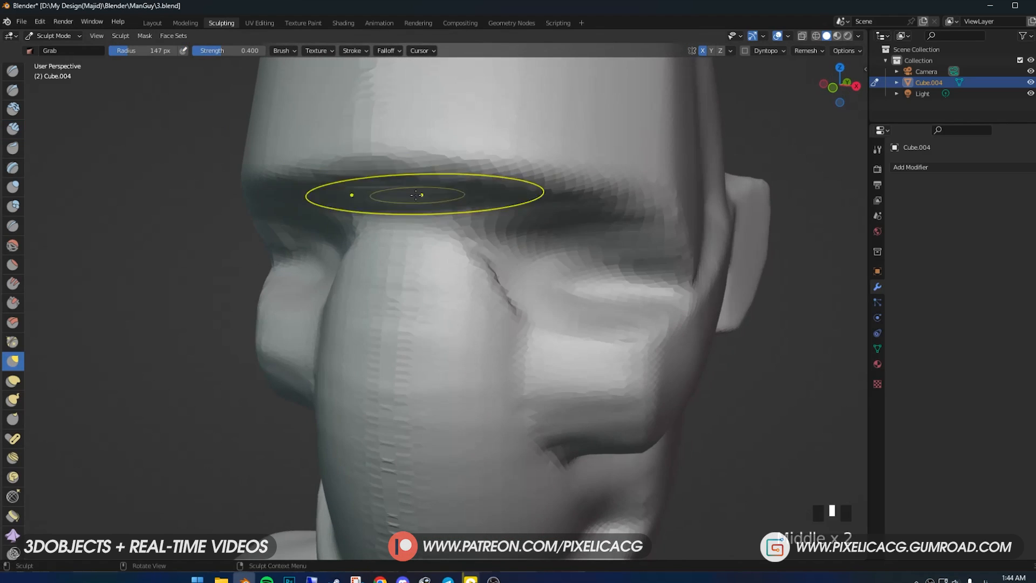
# - Narrow the nose bridge and the sides of the mouth area with the Grab brush enlarged to 346 px
pyautogui.keyDown('shift'); pyautogui.moveTo(463, 158); pyautogui.dragTo(360, 226, button='middle'); pyautogui.keyUp('shift')
pyautogui.scroll(-3, 486, 249)
pyautogui.press('f')
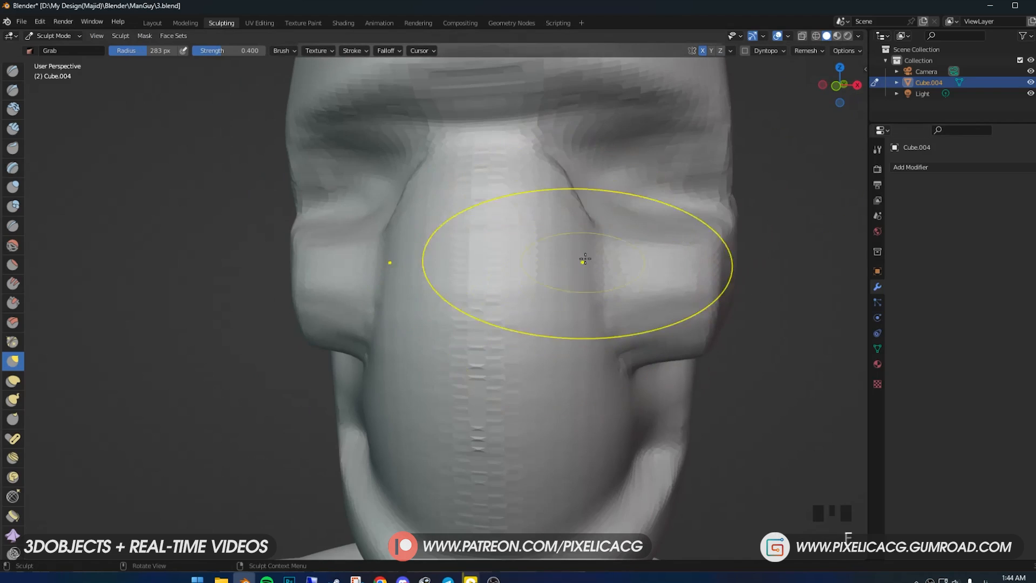
pyautogui.moveTo(635, 435); pyautogui.dragTo(606, 440)
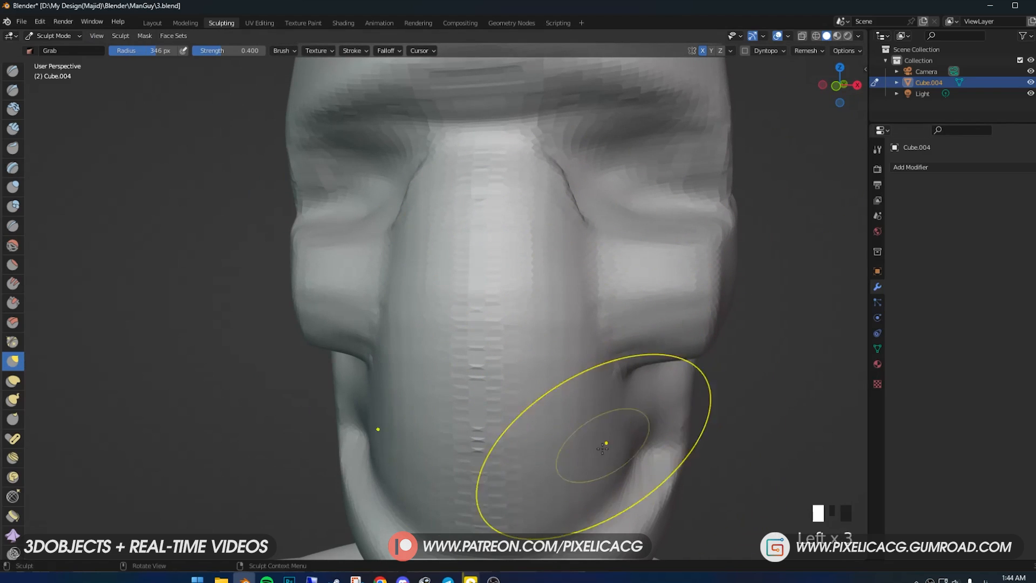
pyautogui.moveTo(529, 242); pyautogui.dragTo(521, 195)
# - Carve the nasal cavity into the middle of the face, define its edge with the Crease brush, and switch to Grab for reshaping
pyautogui.press('x')
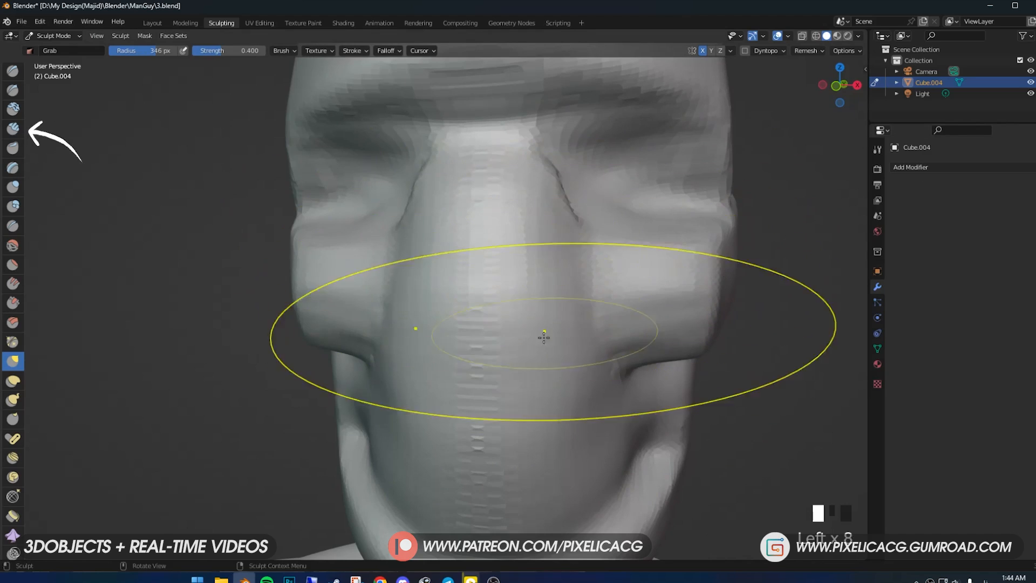
pyautogui.moveTo(522, 195)
pyautogui.mouseDown(button='middle')
pyautogui.moveTo(470, 195)
pyautogui.moveTo(426, 302)
pyautogui.moveTo(390, 333)
pyautogui.mouseUp(button='middle')
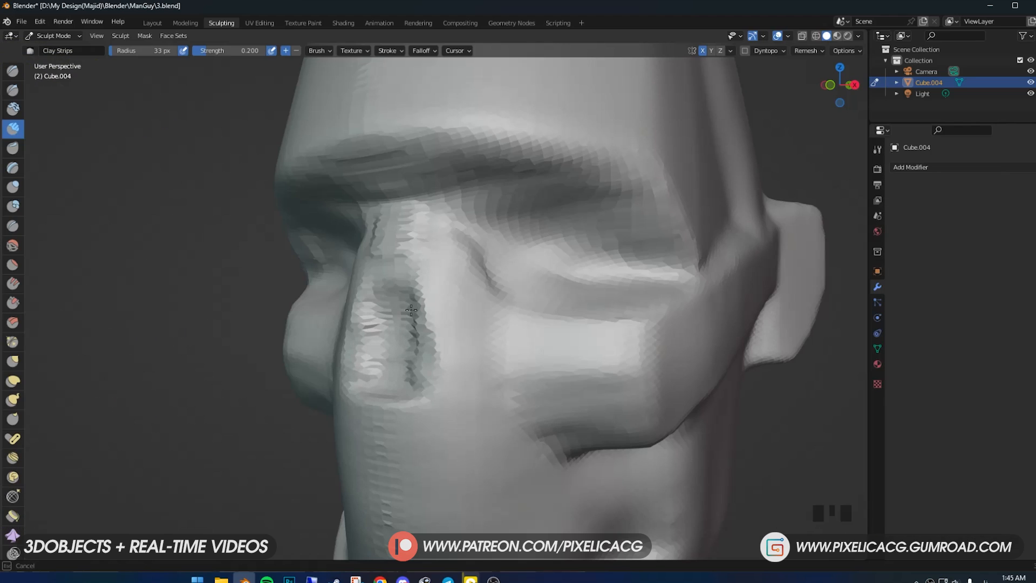
pyautogui.hotkey('shift', 'c')
pyautogui.moveTo(413, 291); pyautogui.dragTo(434, 356)
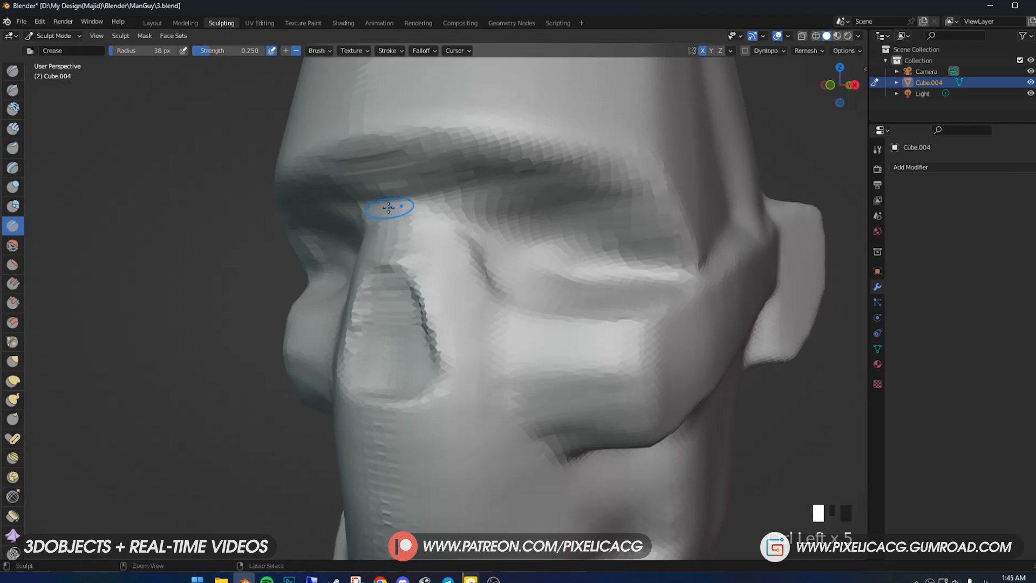
pyautogui.press('g')
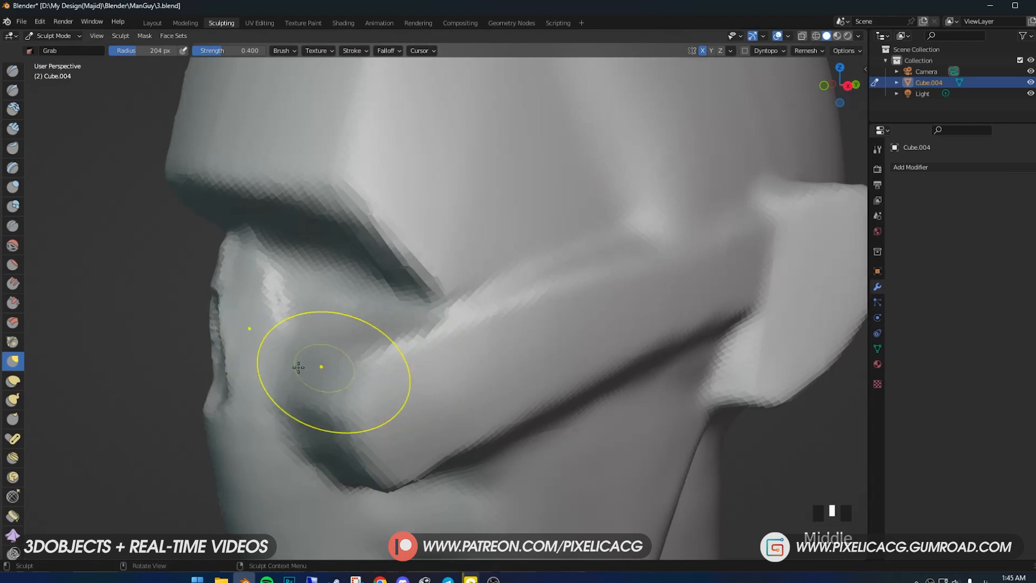
pyautogui.moveTo(231, 322); pyautogui.dragTo(336, 265, button='middle')
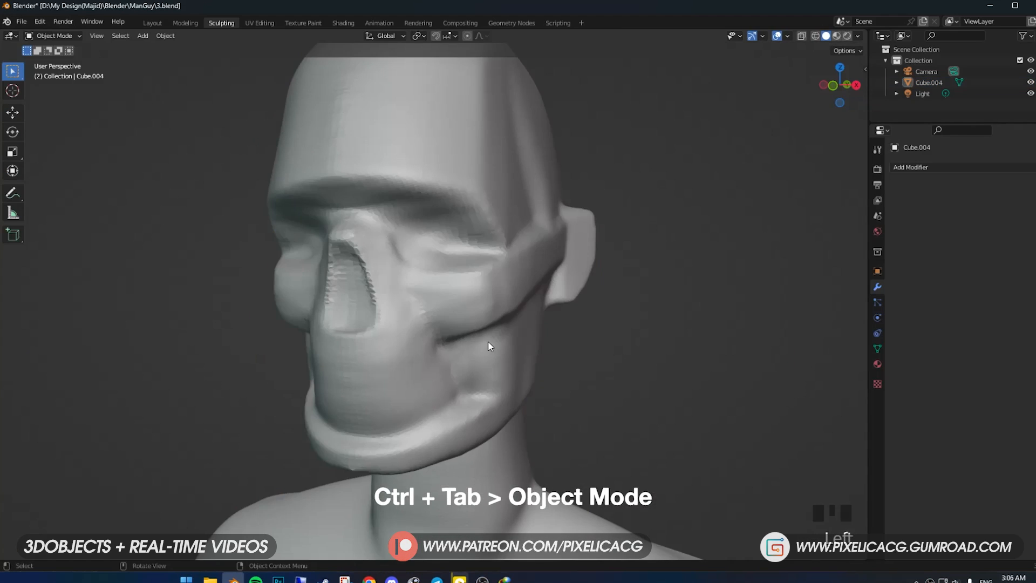
# - Apply all transforms to the bust in object mode and add a new Remesh modifier
pyautogui.click(490, 346)
pyautogui.hotkey('ctrl', 'a')
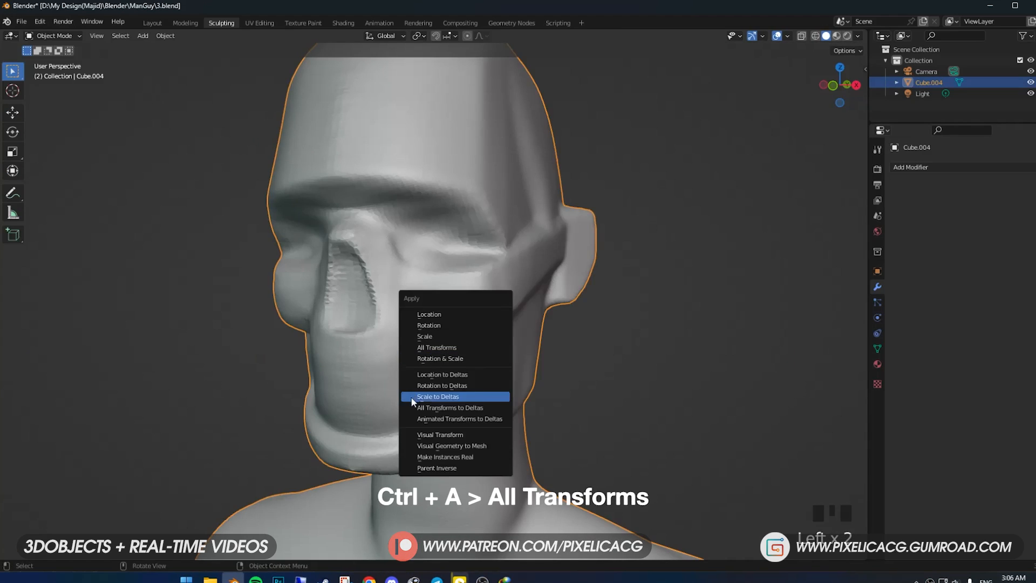
pyautogui.click(448, 348)
pyautogui.click(937, 168)
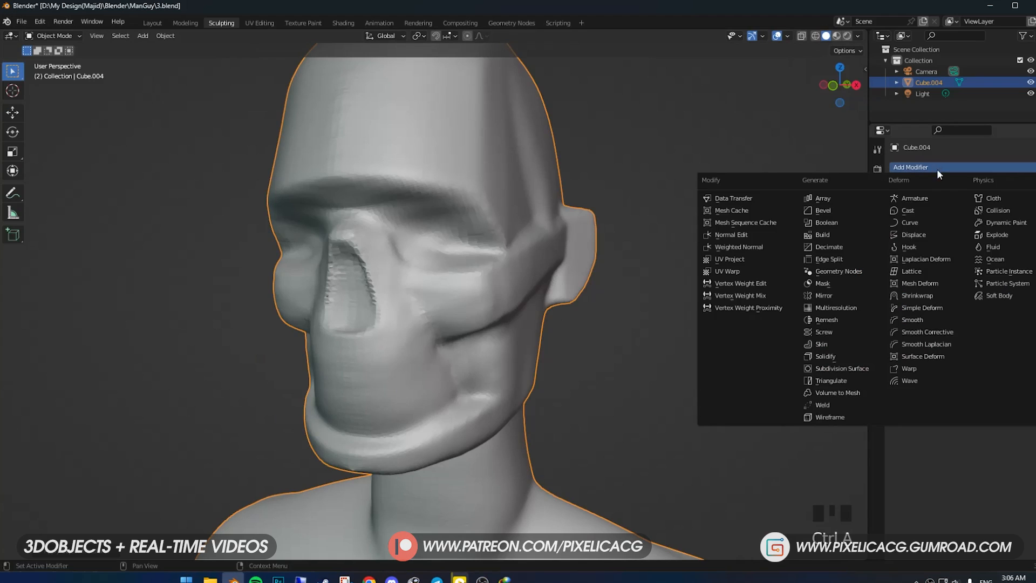
pyautogui.click(836, 321)
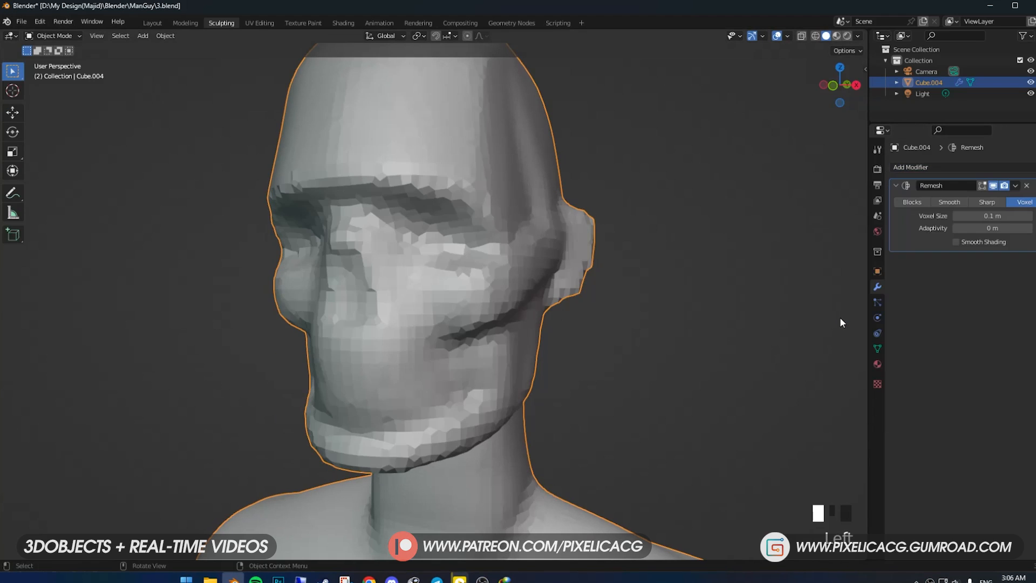
# - Lower the Remesh voxel size and hollow out the eye sockets under the brow with subtractive Clay Strips at 0.500 strength
pyautogui.moveTo(993, 215); pyautogui.dragTo(966, 215)
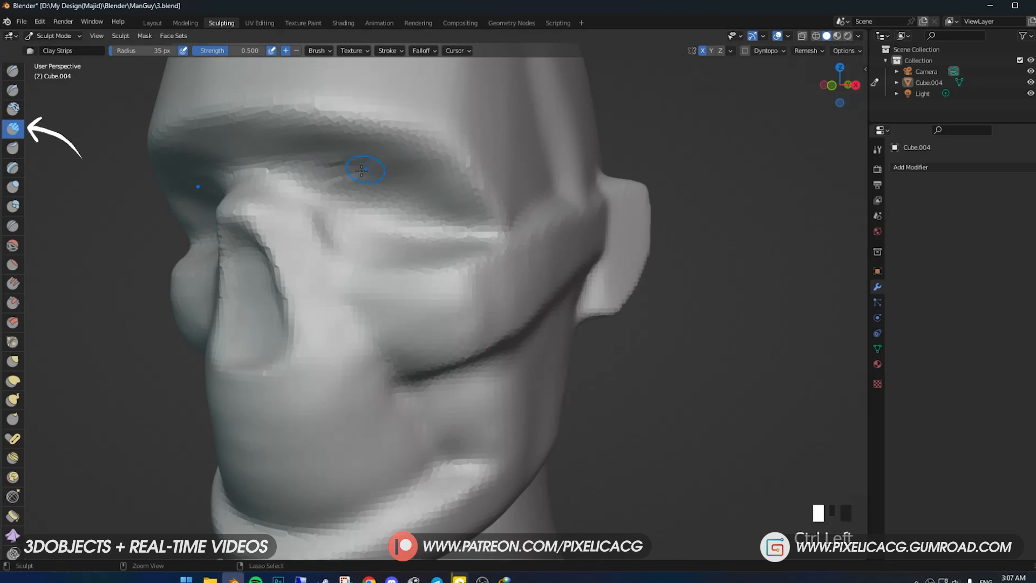
pyautogui.moveTo(362, 170)
pyautogui.keyDown('ctrl'); pyautogui.mouseDown()
pyautogui.moveTo(456, 209)
pyautogui.moveTo(421, 188)
pyautogui.moveTo(325, 180)
pyautogui.moveTo(389, 211)
pyautogui.mouseUp(); pyautogui.keyUp('ctrl')
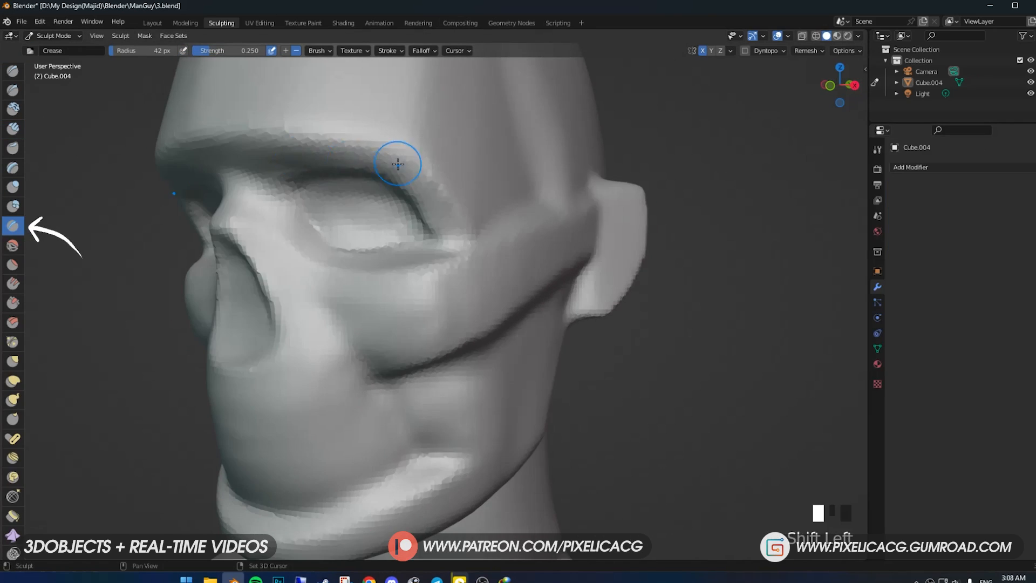
# - Sharpen the brow ridge above the eye sockets with the inverted Crease brush at 42 px and smooth its edge
pyautogui.keyDown('ctrl'); pyautogui.moveTo(398, 162); pyautogui.dragTo(367, 143); pyautogui.keyUp('ctrl')
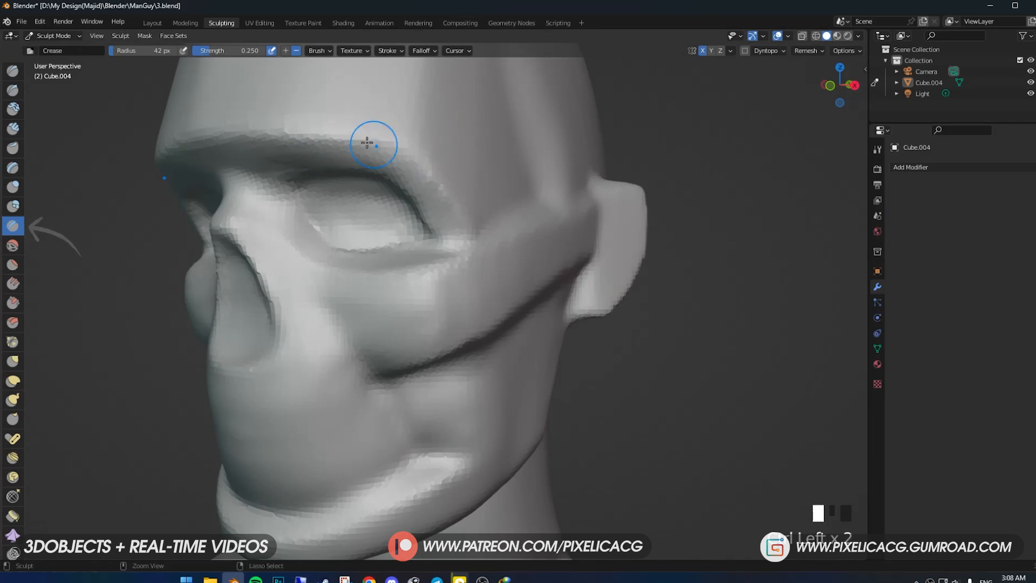
pyautogui.keyDown('shift'); pyautogui.moveTo(176, 143); pyautogui.dragTo(238, 156); pyautogui.keyUp('shift')
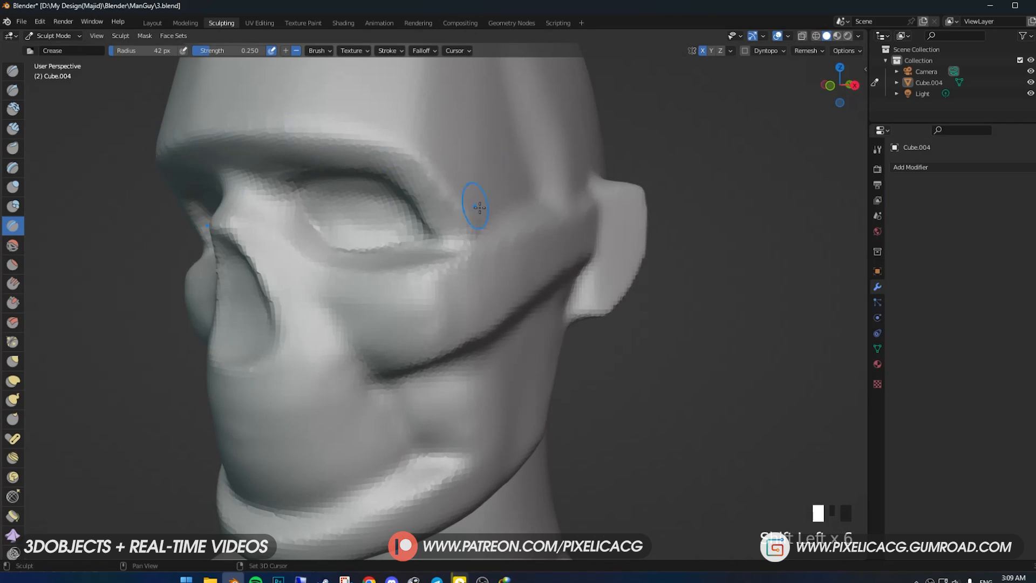
pyautogui.keyDown('ctrl'); pyautogui.moveTo(497, 169); pyautogui.dragTo(376, 291, button='middle'); pyautogui.keyUp('ctrl')
pyautogui.keyDown('ctrl'); pyautogui.moveTo(378, 222); pyautogui.dragTo(263, 241, button='middle'); pyautogui.keyUp('ctrl')
pyautogui.click(252, 337)
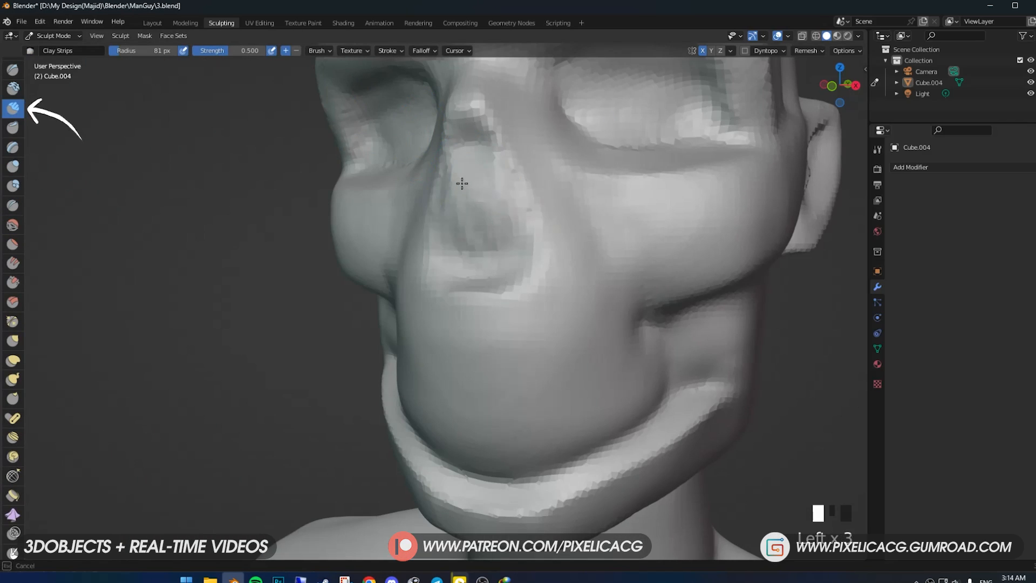
# - Build up a nose over the nasal cavity with Clay Strips, reducing the radius to 41 px, and undo the last stroke
pyautogui.moveTo(462, 180)
pyautogui.mouseDown()
pyautogui.moveTo(435, 270)
pyautogui.moveTo(467, 232)
pyautogui.moveTo(464, 183)
pyautogui.mouseUp()
pyautogui.keyDown('ctrl'); pyautogui.moveTo(464, 183); pyautogui.dragTo(427, 243, button='middle'); pyautogui.keyUp('ctrl')
pyautogui.moveTo(426, 243); pyautogui.dragTo(415, 248, button='middle')
pyautogui.press('f')
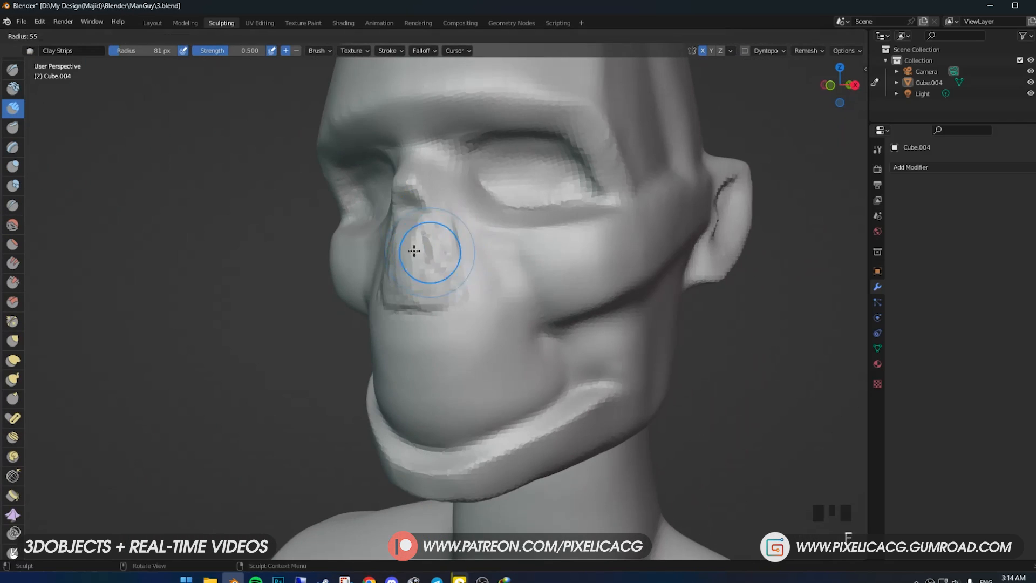
pyautogui.click(414, 249)
pyautogui.moveTo(404, 216); pyautogui.dragTo(382, 283)
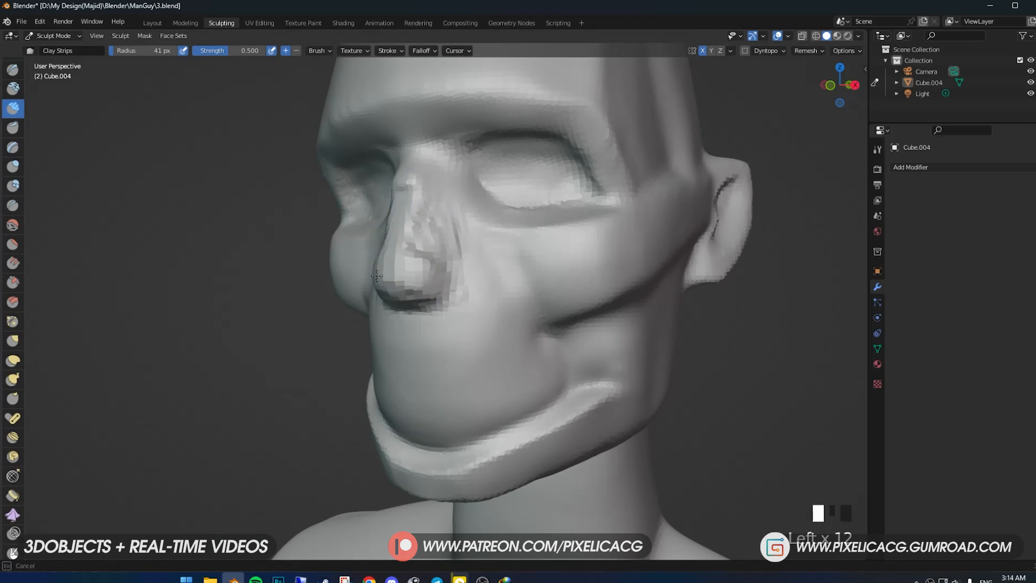
pyautogui.moveTo(417, 220); pyautogui.dragTo(431, 263)
pyautogui.hotkey('ctrl', 'z')
# - Fill out the side of the nose and pull its tip forward in profile with the Grab brush at 70 px
pyautogui.moveTo(433, 264); pyautogui.dragTo(608, 268, button='middle')
pyautogui.moveTo(608, 269); pyautogui.dragTo(625, 252)
pyautogui.moveTo(625, 252)
pyautogui.mouseDown(button='middle')
pyautogui.moveTo(569, 243)
pyautogui.moveTo(439, 279)
pyautogui.moveTo(261, 289)
pyautogui.moveTo(367, 286)
pyautogui.mouseUp(button='middle')
pyautogui.press('g')
pyautogui.press('f')
pyautogui.click(468, 286)
pyautogui.moveTo(232, 278); pyautogui.dragTo(211, 278)
pyautogui.moveTo(216, 280)
pyautogui.mouseDown()
pyautogui.moveTo(191, 282)
pyautogui.moveTo(202, 286)
pyautogui.mouseUp()
pyautogui.moveTo(202, 287)
pyautogui.mouseDown(button='middle')
pyautogui.moveTo(378, 278)
pyautogui.moveTo(217, 253)
pyautogui.mouseUp(button='middle')
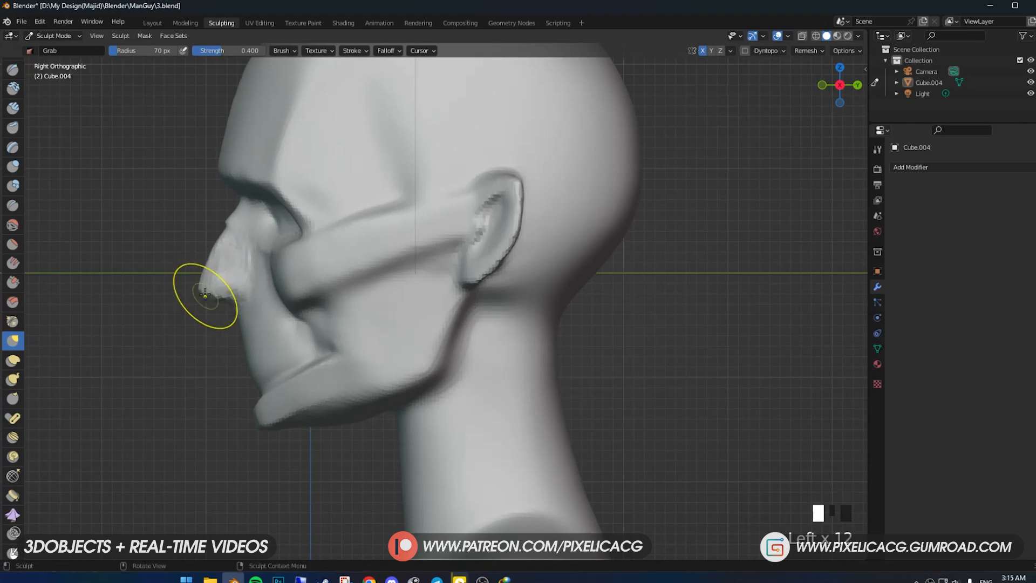
# - Add a Remesh modifier to the bust with a 0.022 m voxel size and apply it
pyautogui.scroll(-6, 273, 277)
pyautogui.moveTo(273, 278); pyautogui.dragTo(378, 260, button='middle')
pyautogui.scroll(8, 378, 259)
pyautogui.click(911, 167)
pyautogui.click(837, 330)
pyautogui.moveTo(1004, 216); pyautogui.dragTo(972, 216)
pyautogui.press('f')
pyautogui.moveTo(539, 271); pyautogui.dragTo(588, 259, button='middle')
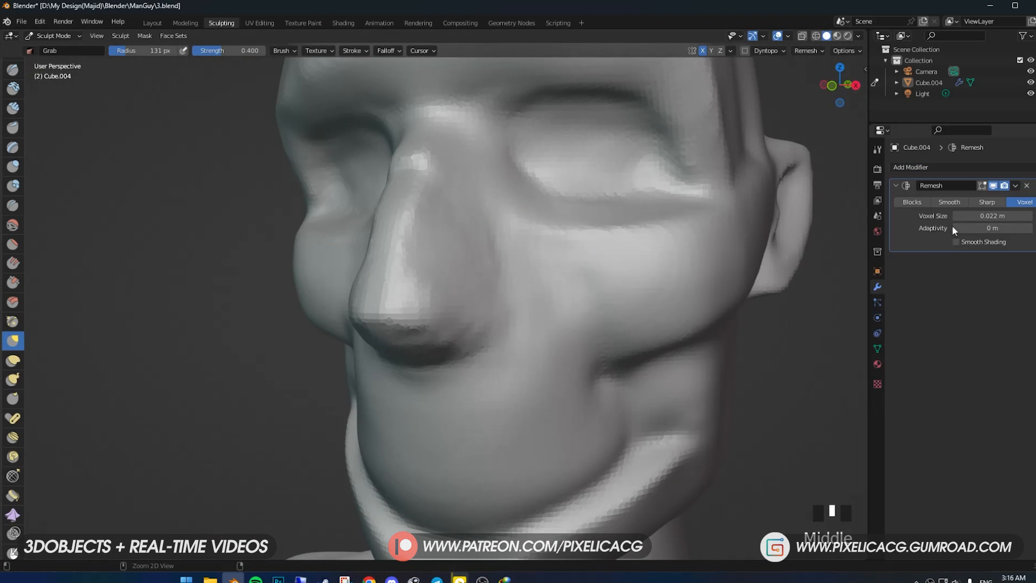
pyautogui.hotkey('ctrl', 'a')
# - Define the lower edge of the nose with the Crease brush at 27 px and 0.250 strength, and switch to Grab
pyautogui.moveTo(416, 293); pyautogui.dragTo(480, 225, button='middle')
pyautogui.hotkey('shift', 'c')
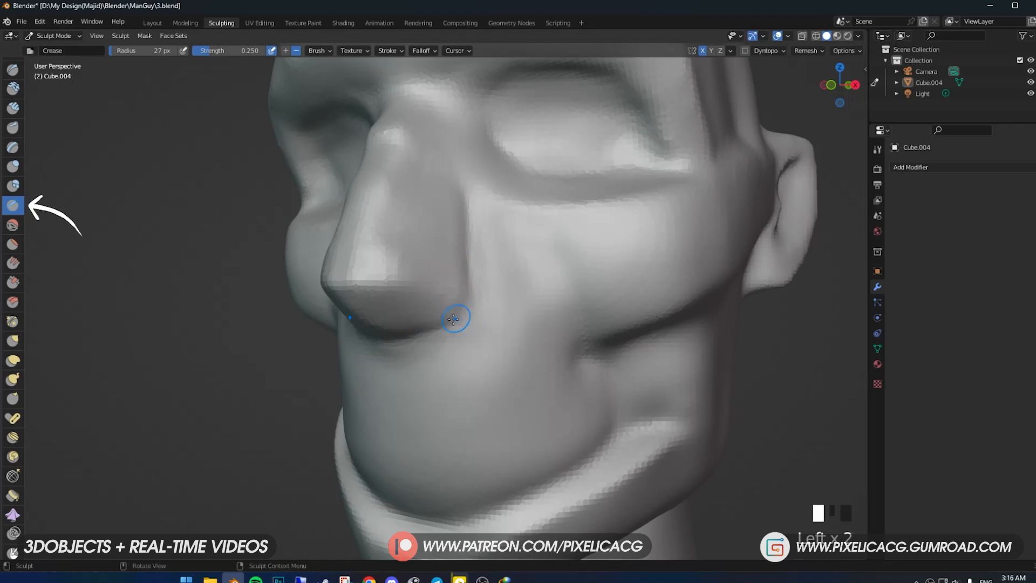
pyautogui.moveTo(423, 277)
pyautogui.mouseDown(button='middle')
pyautogui.moveTo(377, 294)
pyautogui.moveTo(348, 285)
pyautogui.mouseUp(button='middle')
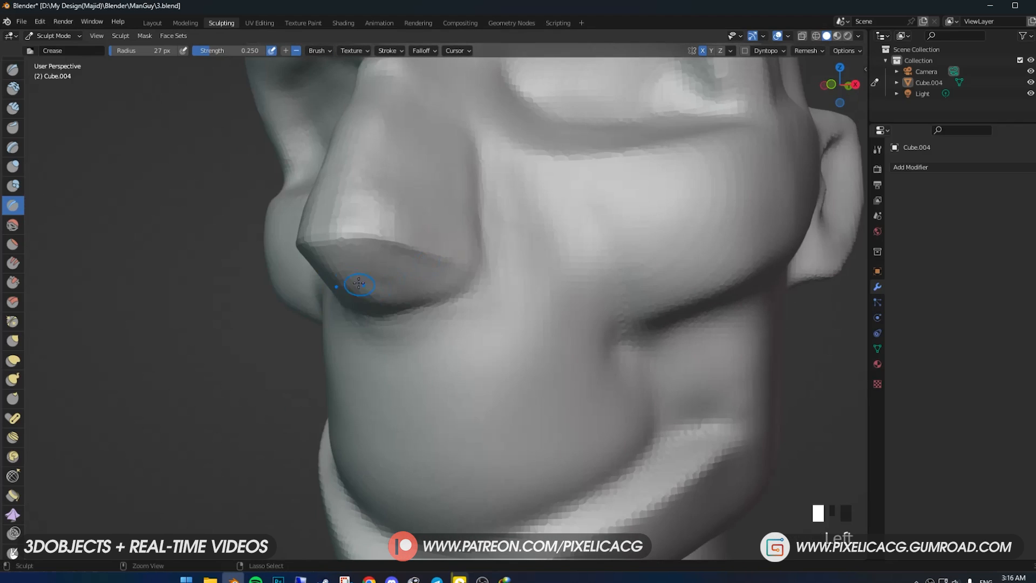
pyautogui.press('g')
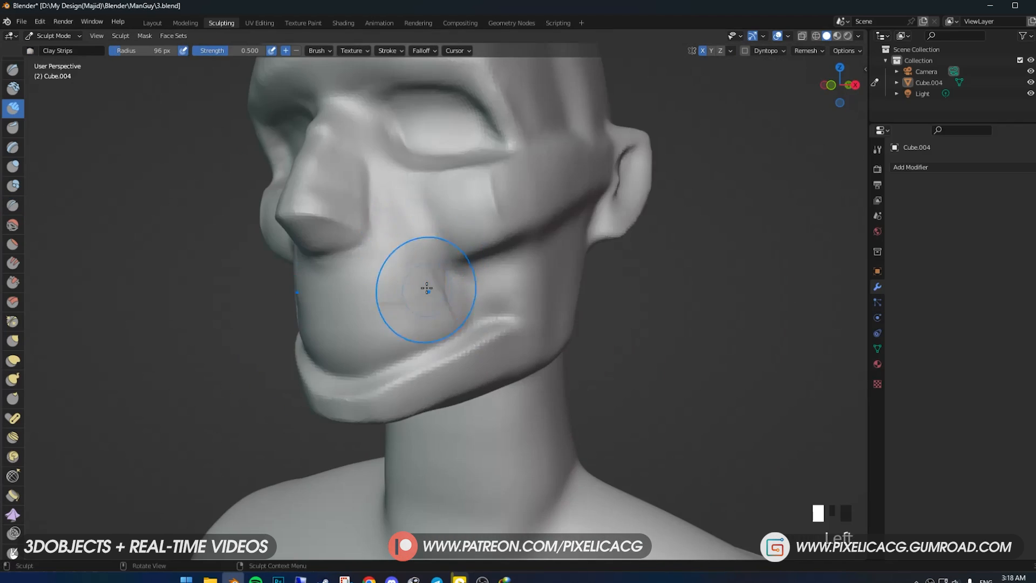
# - Fill the hollow between cheek, mouth area and jaw using Clay Strips at 96 px, refining it at 55 px
pyautogui.moveTo(428, 285)
pyautogui.mouseDown()
pyautogui.moveTo(417, 319)
pyautogui.moveTo(423, 342)
pyautogui.moveTo(315, 348)
pyautogui.mouseUp()
pyautogui.moveTo(321, 318); pyautogui.dragTo(343, 297, button='middle')
pyautogui.press('f')
pyautogui.click(336, 297)
pyautogui.moveTo(368, 277); pyautogui.dragTo(342, 289)
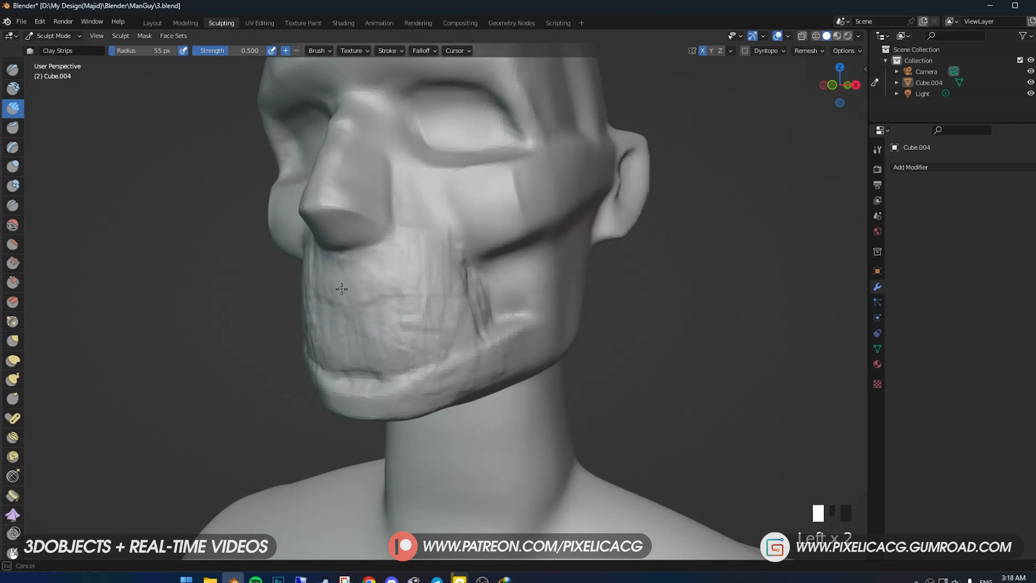
pyautogui.moveTo(489, 342); pyautogui.dragTo(504, 326)
pyautogui.press('f')
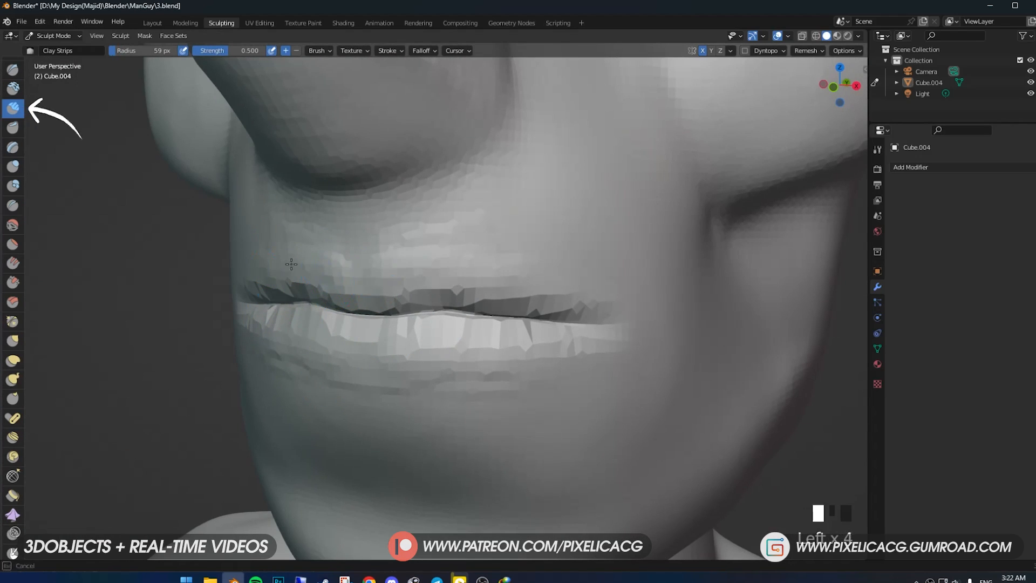
# - Crease the line between the lips, undo the last stroke, and resize the Grab brush for adjusting the mouth
pyautogui.hotkey('shift', 'c')
pyautogui.moveTo(281, 294); pyautogui.dragTo(330, 314)
pyautogui.moveTo(330, 314)
pyautogui.mouseDown(button='middle')
pyautogui.moveTo(432, 302)
pyautogui.moveTo(319, 258)
pyautogui.mouseUp(button='middle')
pyautogui.hotkey('ctrl', 'z')
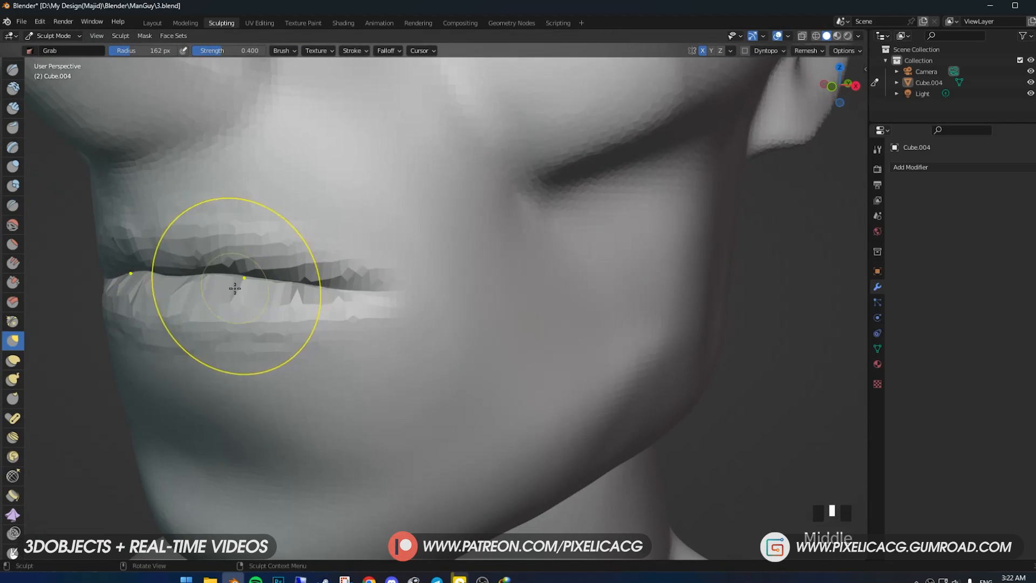
pyautogui.press('f')
pyautogui.click(220, 270)
pyautogui.moveTo(220, 271)
pyautogui.keyDown('ctrl'); pyautogui.mouseDown(button='middle')
pyautogui.moveTo(539, 231)
pyautogui.moveTo(505, 305)
pyautogui.mouseUp(button='middle'); pyautogui.keyUp('ctrl')
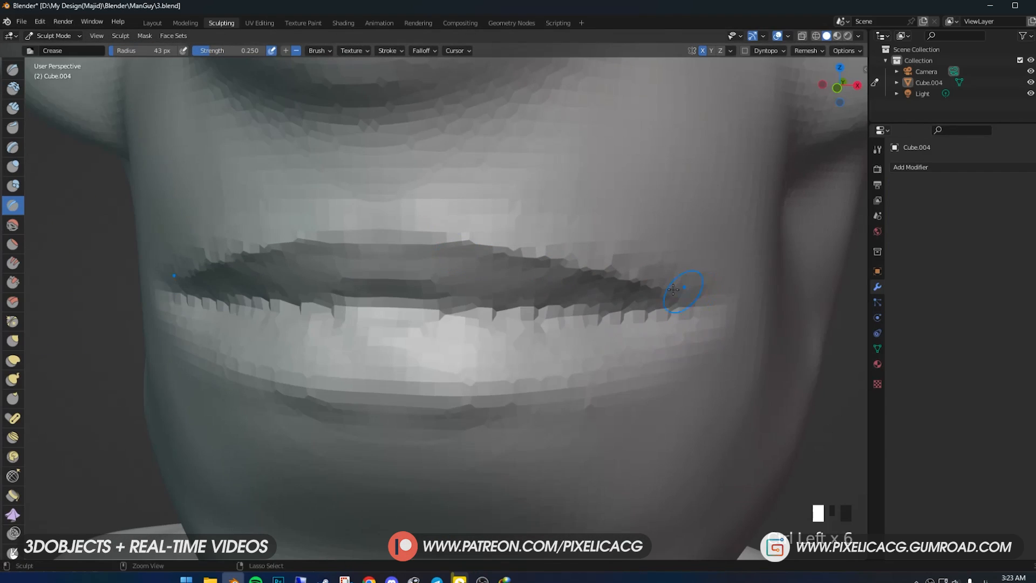
# - Close the lip parting with the inverted Crease brush at 43 px and build up the lower lip with Clay Strips at 107 px
pyautogui.moveTo(399, 308)
pyautogui.keyDown('ctrl'); pyautogui.mouseDown()
pyautogui.moveTo(532, 319)
pyautogui.moveTo(661, 310)
pyautogui.mouseUp(); pyautogui.keyUp('ctrl')
pyautogui.press('c')
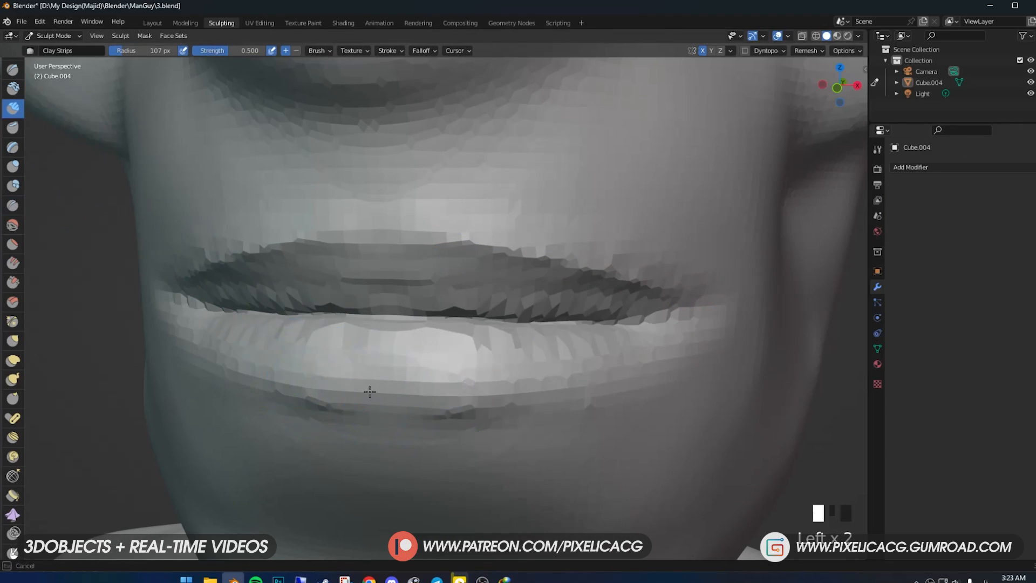
pyautogui.moveTo(365, 388); pyautogui.dragTo(569, 363)
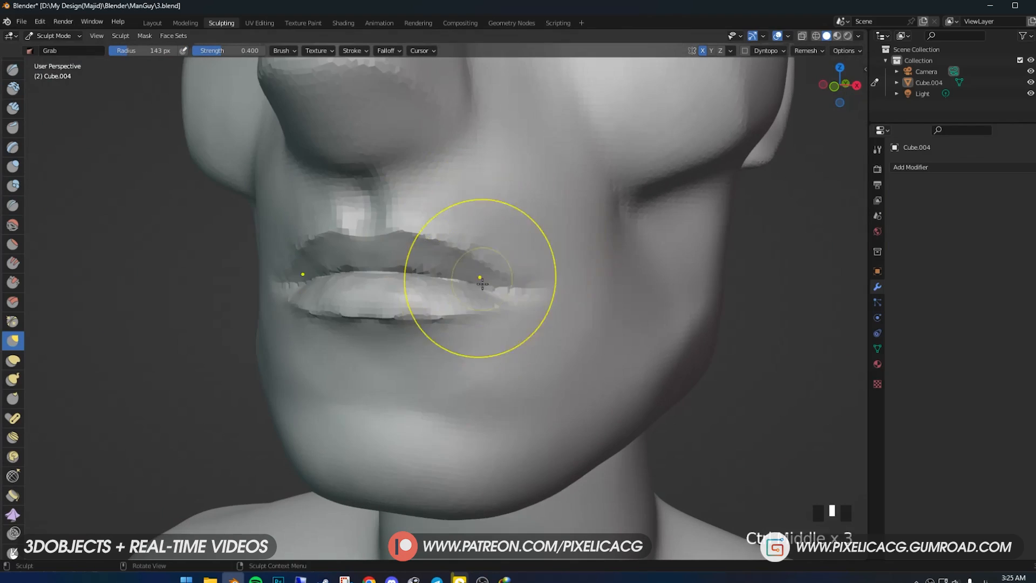
# - Reshape the lower lip with Grab at 143 px and add volume around the mouth with Inflate/Deflate at 0.500 strength
pyautogui.moveTo(462, 316)
pyautogui.mouseDown()
pyautogui.moveTo(460, 331)
pyautogui.moveTo(473, 320)
pyautogui.mouseUp()
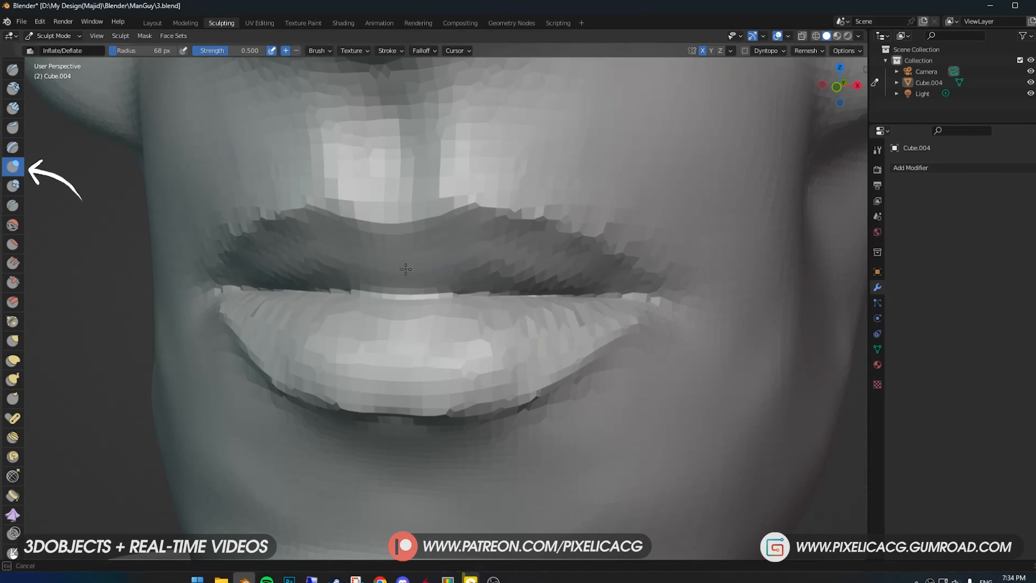
pyautogui.press('f')
pyautogui.click(632, 424)
pyautogui.moveTo(632, 423); pyautogui.dragTo(659, 446)
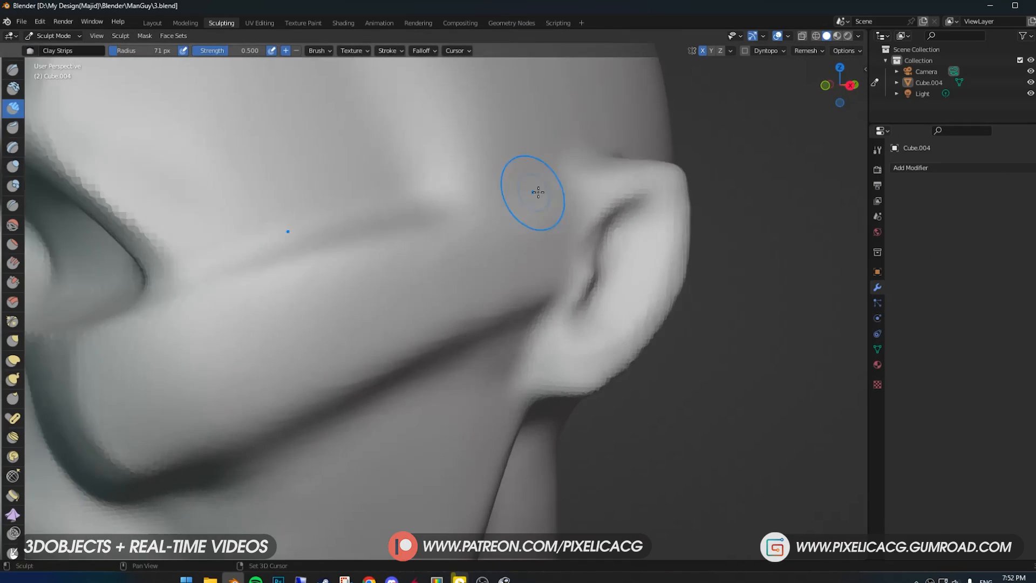
# - Build up the area in front of the ear with Clay Strips at 71 px and carve the ear's inner hollow
pyautogui.moveTo(532, 190)
pyautogui.mouseDown()
pyautogui.moveTo(562, 310)
pyautogui.moveTo(539, 293)
pyautogui.moveTo(523, 341)
pyautogui.moveTo(545, 329)
pyautogui.mouseUp()
pyautogui.press('f')
pyautogui.click(518, 341)
pyautogui.press('f')
pyautogui.click(555, 250)
pyautogui.moveTo(556, 253)
pyautogui.keyDown('ctrl'); pyautogui.mouseDown()
pyautogui.moveTo(564, 282)
pyautogui.moveTo(518, 352)
pyautogui.mouseUp(); pyautogui.keyUp('ctrl')
pyautogui.moveTo(539, 274)
pyautogui.keyDown('shift'); pyautogui.mouseDown(button='middle')
pyautogui.moveTo(511, 301)
pyautogui.moveTo(413, 306)
pyautogui.mouseUp(button='middle'); pyautogui.keyUp('shift')
pyautogui.keyDown('ctrl'); pyautogui.moveTo(303, 345); pyautogui.dragTo(282, 379, button='middle'); pyautogui.keyUp('ctrl')
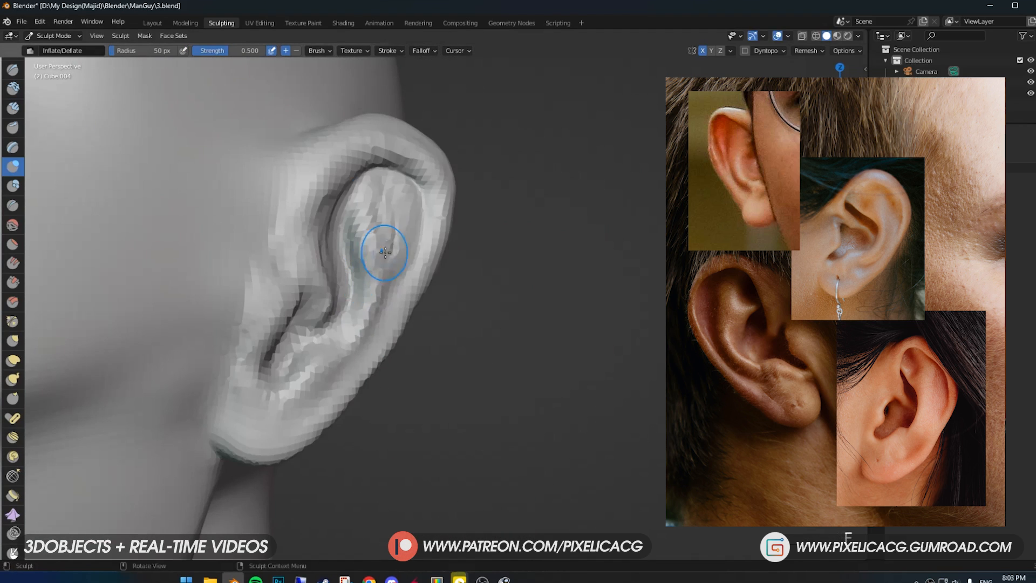
# - Thicken the ear's inner folds and front edge with Inflate/Deflate at about 50 px and deepen the groove inside the outer rim
pyautogui.moveTo(382, 249); pyautogui.dragTo(361, 271)
pyautogui.press('f')
pyautogui.click(324, 291)
pyautogui.moveTo(300, 340); pyautogui.dragTo(297, 323, button='middle')
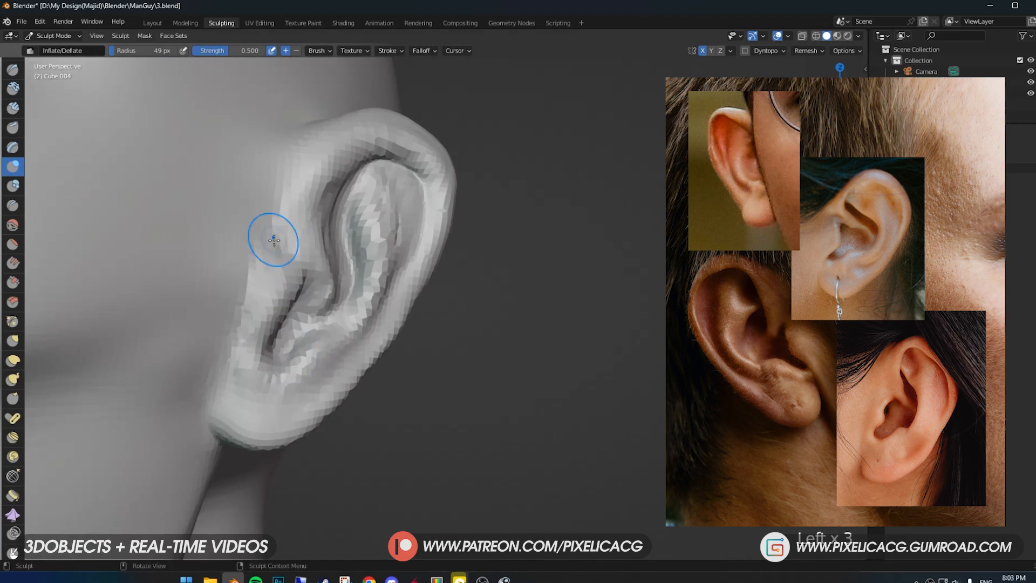
pyautogui.moveTo(273, 238); pyautogui.dragTo(284, 222)
pyautogui.keyDown('ctrl'); pyautogui.moveTo(356, 162); pyautogui.dragTo(424, 165); pyautogui.keyUp('ctrl')
pyautogui.moveTo(424, 173)
pyautogui.keyDown('ctrl'); pyautogui.mouseDown()
pyautogui.moveTo(418, 222)
pyautogui.moveTo(377, 318)
pyautogui.mouseUp(); pyautogui.keyUp('ctrl')
# - Reshape the ear's contour, inner folds and lobe with the Grab brush at 107 px
pyautogui.press('g')
pyautogui.press('f')
pyautogui.click(332, 373)
pyautogui.moveTo(324, 367); pyautogui.dragTo(302, 378, button='middle')
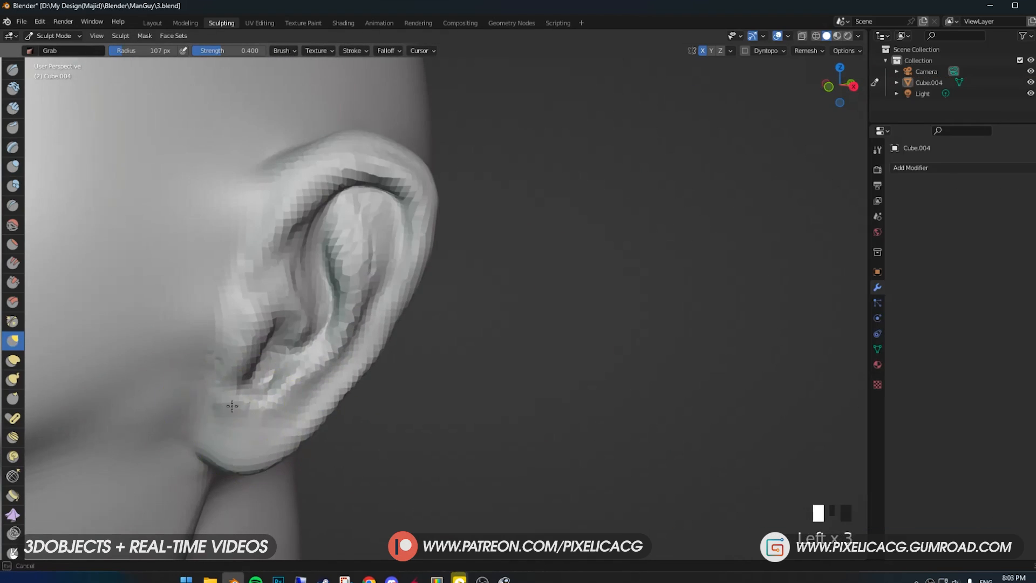
pyautogui.press('f')
pyautogui.click(346, 276)
pyautogui.moveTo(318, 303); pyautogui.dragTo(326, 310)
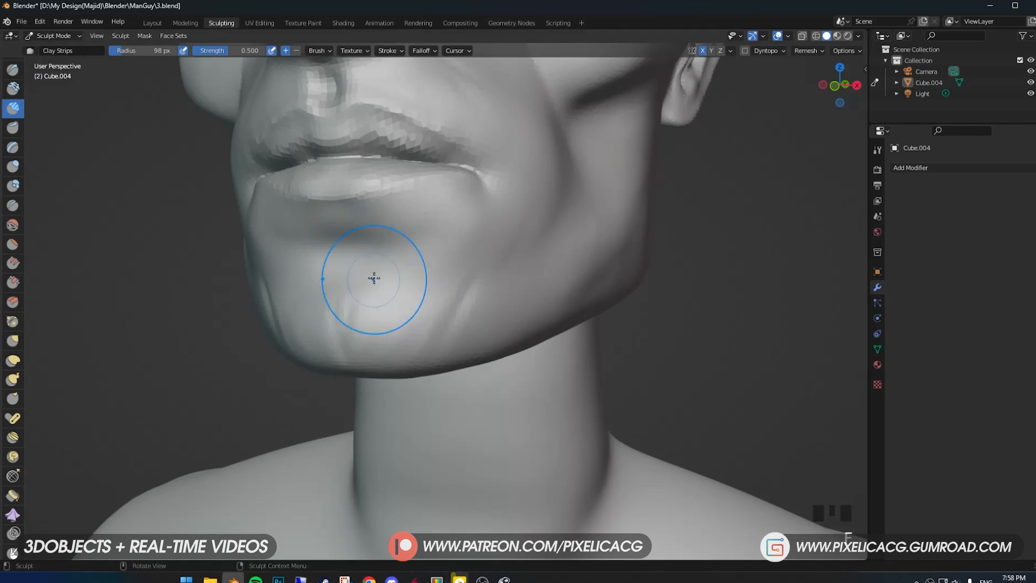
# - Build up the chin below the lower lip with Clay Strips at 98 px and smooth its underside
pyautogui.moveTo(369, 316); pyautogui.dragTo(399, 302)
pyautogui.press('f')
pyautogui.moveTo(400, 302)
pyautogui.mouseDown(button='middle')
pyautogui.moveTo(419, 338)
pyautogui.moveTo(410, 324)
pyautogui.mouseUp(button='middle')
pyautogui.click(416, 338)
pyautogui.press('g')
pyautogui.keyDown('shift'); pyautogui.moveTo(408, 356); pyautogui.dragTo(409, 373); pyautogui.keyUp('shift')
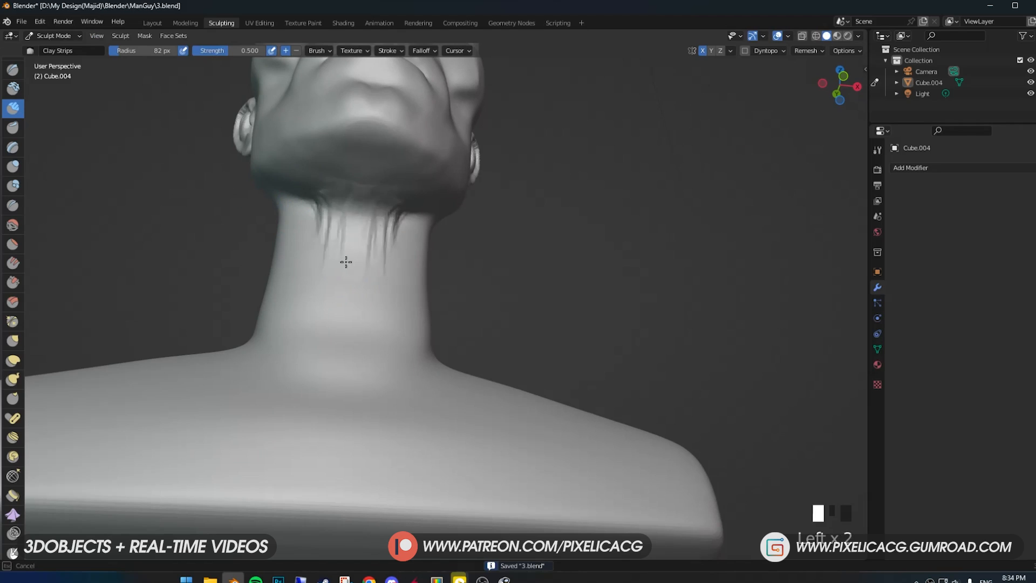
# - Sculpt the throat and front neck muscles with Clay Strips, carving the hollow between them down to the upper chest
pyautogui.moveTo(346, 262); pyautogui.dragTo(356, 255)
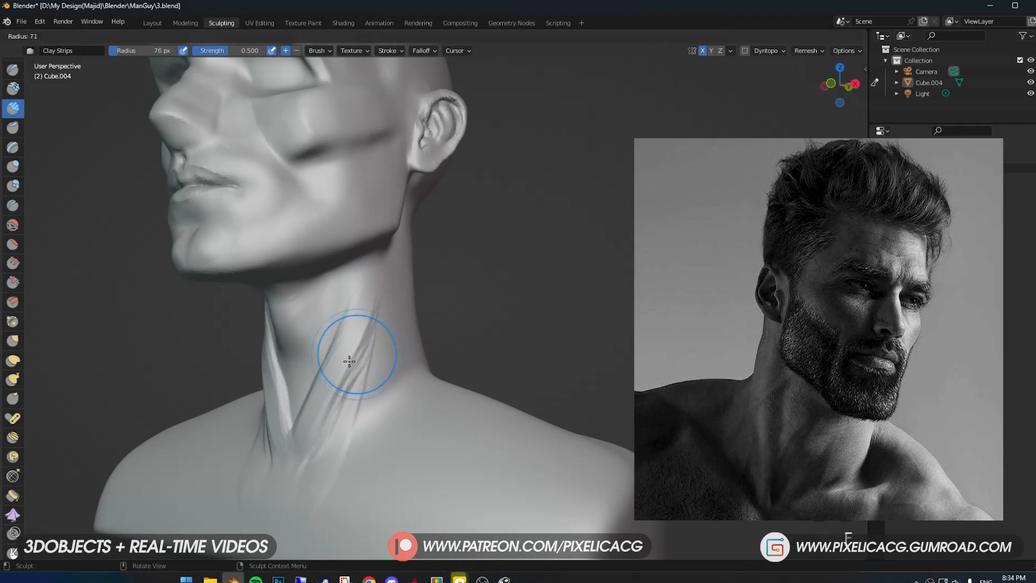
pyautogui.moveTo(347, 359)
pyautogui.keyDown('shift'); pyautogui.mouseDown()
pyautogui.moveTo(302, 410)
pyautogui.moveTo(285, 453)
pyautogui.mouseUp(); pyautogui.keyUp('shift')
pyautogui.moveTo(311, 462); pyautogui.dragTo(318, 443, button='middle')
pyautogui.keyDown('ctrl'); pyautogui.moveTo(305, 386); pyautogui.dragTo(278, 505); pyautogui.keyUp('ctrl')
pyautogui.keyDown('shift'); pyautogui.moveTo(294, 453); pyautogui.dragTo(328, 361, button='middle'); pyautogui.keyUp('shift')
pyautogui.keyDown('ctrl'); pyautogui.moveTo(329, 361); pyautogui.dragTo(320, 465); pyautogui.keyUp('ctrl')
pyautogui.moveTo(324, 421); pyautogui.dragTo(326, 395, button='middle')
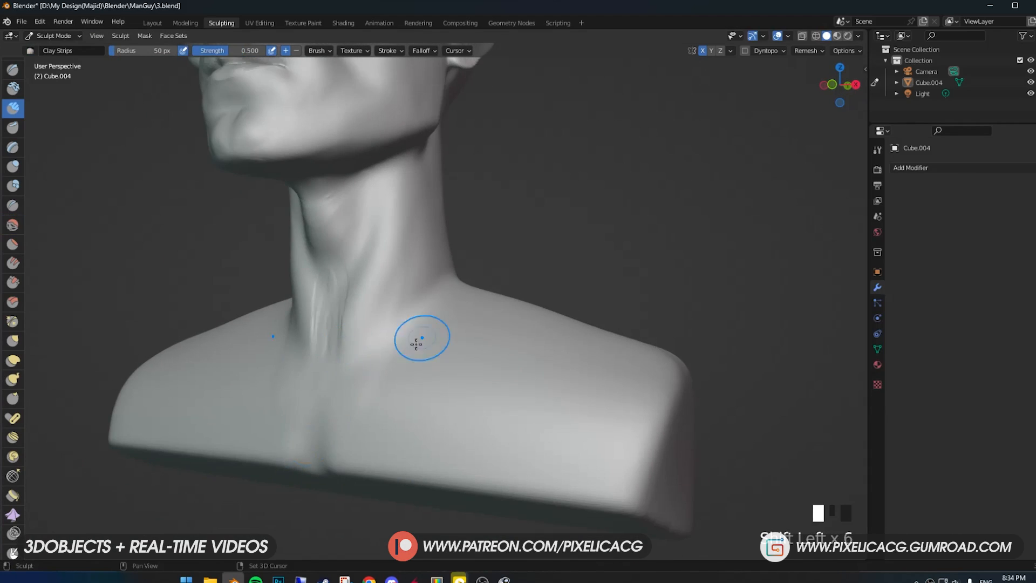
pyautogui.keyDown('shift'); pyautogui.moveTo(416, 345); pyautogui.dragTo(393, 362); pyautogui.keyUp('shift')
pyautogui.moveTo(344, 395); pyautogui.dragTo(329, 410, button='middle')
pyautogui.hotkey('ctrl', 'z')
pyautogui.hotkey('ctrl', 'z')
pyautogui.hotkey('ctrl', 'z')
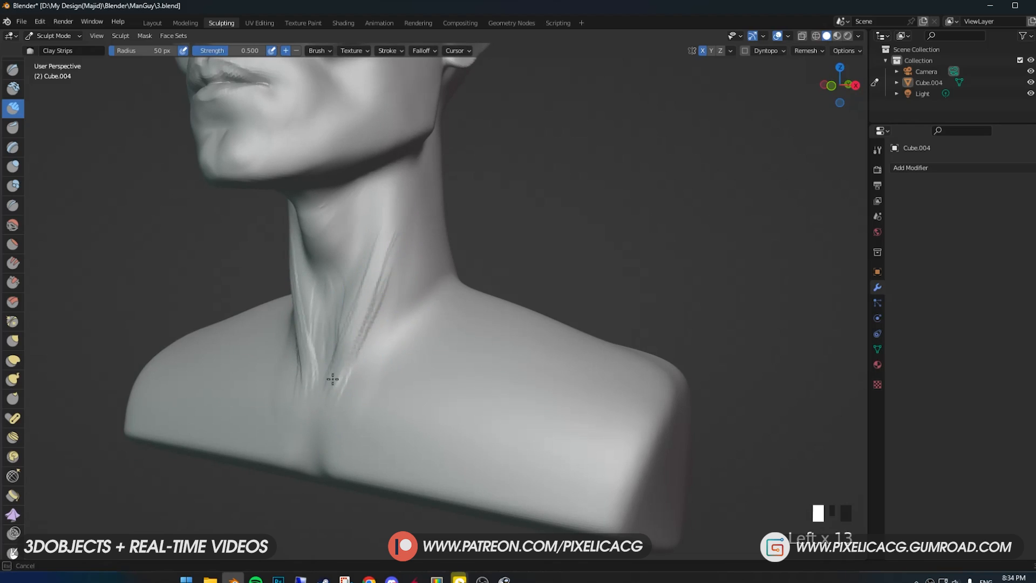
# - Carve the hollow beside the front neck muscle above the collar area with subtractive Clay Strips at 50 px
pyautogui.moveTo(291, 303); pyautogui.dragTo(320, 306, button='middle')
pyautogui.moveTo(363, 227); pyautogui.dragTo(330, 319)
pyautogui.moveTo(367, 313); pyautogui.dragTo(332, 312, button='middle')
pyautogui.moveTo(386, 358)
pyautogui.keyDown('ctrl'); pyautogui.mouseDown()
pyautogui.moveTo(381, 316)
pyautogui.moveTo(419, 286)
pyautogui.mouseUp(); pyautogui.keyUp('ctrl')
pyautogui.moveTo(419, 266); pyautogui.dragTo(351, 243, button='middle')
# - Build long vertical muscle strips down the side of the neck below the ear with resized Clay Strips
pyautogui.press('f')
pyautogui.click(400, 227)
pyautogui.moveTo(378, 140)
pyautogui.mouseDown()
pyautogui.moveTo(398, 192)
pyautogui.moveTo(365, 324)
pyautogui.mouseUp()
pyautogui.moveTo(390, 227); pyautogui.dragTo(378, 332)
pyautogui.moveTo(373, 183); pyautogui.dragTo(368, 292)
pyautogui.moveTo(351, 275)
pyautogui.mouseDown(button='middle')
pyautogui.moveTo(384, 277)
pyautogui.moveTo(359, 259)
pyautogui.mouseUp(button='middle')
pyautogui.press('f')
pyautogui.click(377, 219)
pyautogui.moveTo(379, 232); pyautogui.dragTo(377, 435)
# - Add muscle mass where the side of the neck meets the shoulder with Clay Strips at 125 px
pyautogui.moveTo(381, 312); pyautogui.dragTo(270, 294, button='middle')
pyautogui.press('f')
pyautogui.click(408, 417)
pyautogui.moveTo(408, 418); pyautogui.dragTo(378, 324)
pyautogui.moveTo(427, 350); pyautogui.dragTo(392, 342, button='middle')
pyautogui.moveTo(356, 345); pyautogui.dragTo(324, 277)
pyautogui.moveTo(330, 345); pyautogui.dragTo(398, 361, button='middle')
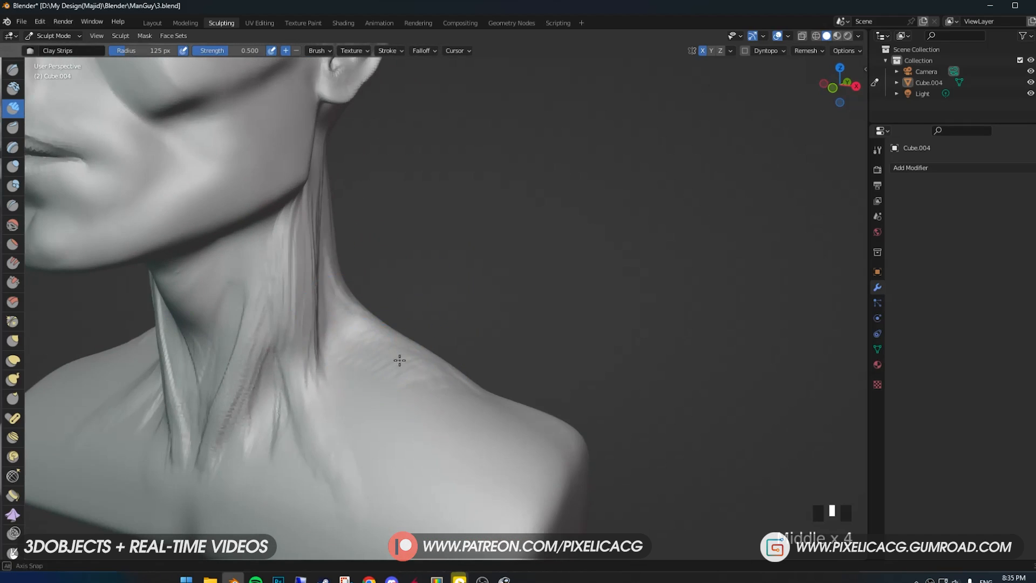
# - Build up the trapezius across the top of the shoulder and upper back with Clay Strips at 125 px
pyautogui.moveTo(398, 361); pyautogui.dragTo(351, 346)
pyautogui.moveTo(432, 386); pyautogui.dragTo(392, 393, button='middle')
pyautogui.moveTo(392, 393); pyautogui.dragTo(408, 426)
pyautogui.moveTo(415, 388); pyautogui.dragTo(372, 378, button='middle')
pyautogui.moveTo(386, 351); pyautogui.dragTo(398, 405)
pyautogui.moveTo(432, 372); pyautogui.dragTo(367, 356, button='middle')
pyautogui.moveTo(423, 318); pyautogui.dragTo(407, 366)
# - Sculpt vertical muscles and a groove down the back of the neck with Clay Strips, and smooth the neck surface
pyautogui.moveTo(389, 216); pyautogui.dragTo(370, 199, button='middle')
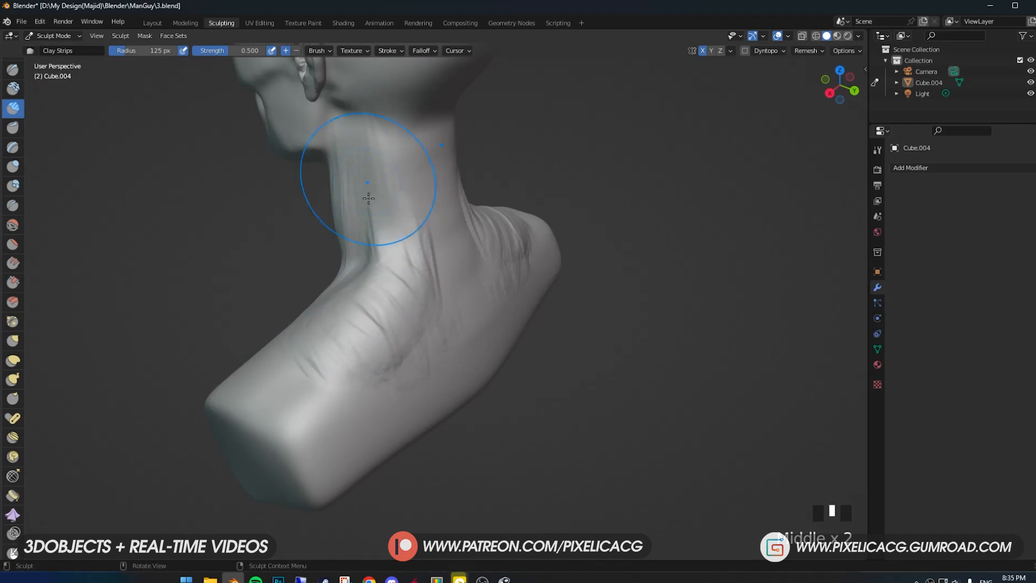
pyautogui.moveTo(424, 202); pyautogui.dragTo(427, 283)
pyautogui.moveTo(386, 124)
pyautogui.mouseDown()
pyautogui.moveTo(403, 278)
pyautogui.moveTo(421, 275)
pyautogui.mouseUp()
pyautogui.moveTo(432, 259)
pyautogui.mouseDown(button='middle')
pyautogui.moveTo(423, 276)
pyautogui.moveTo(410, 243)
pyautogui.mouseUp(button='middle')
pyautogui.keyDown('ctrl'); pyautogui.moveTo(431, 162); pyautogui.dragTo(447, 259); pyautogui.keyUp('ctrl')
pyautogui.moveTo(373, 270); pyautogui.dragTo(432, 267, button='middle')
pyautogui.keyDown('shift'); pyautogui.moveTo(324, 232); pyautogui.dragTo(330, 335); pyautogui.keyUp('shift')
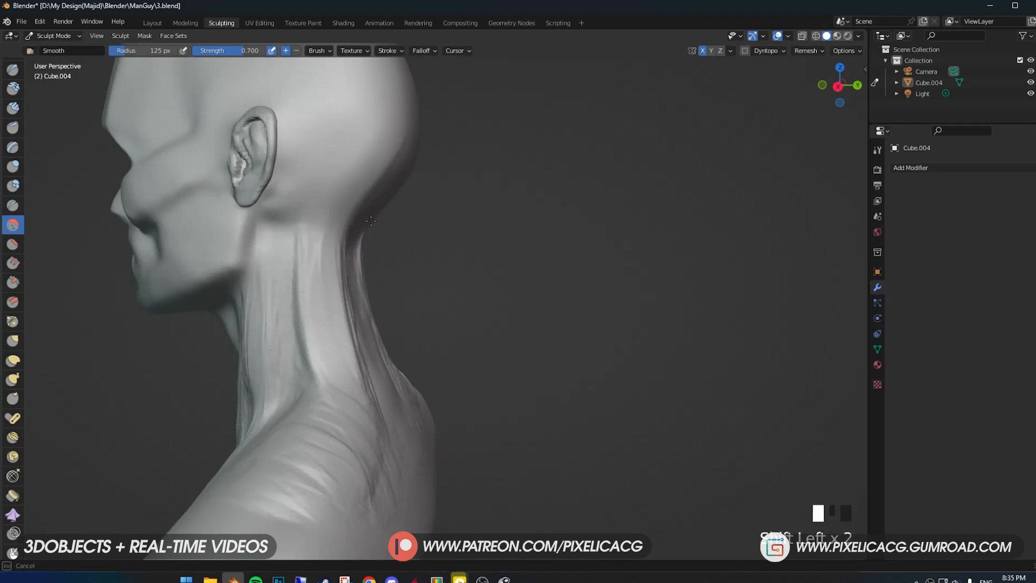
pyautogui.moveTo(324, 302); pyautogui.dragTo(389, 292, button='middle')
pyautogui.keyDown('shift'); pyautogui.moveTo(345, 302); pyautogui.dragTo(306, 256, button='middle'); pyautogui.keyUp('shift')
pyautogui.moveTo(307, 189); pyautogui.dragTo(310, 302)
pyautogui.moveTo(302, 302); pyautogui.dragTo(356, 300, button='middle')
pyautogui.press('f')
pyautogui.hotkey('ctrl', 'z')
pyautogui.hotkey('ctrl', 'z')
pyautogui.hotkey('ctrl', 'z')
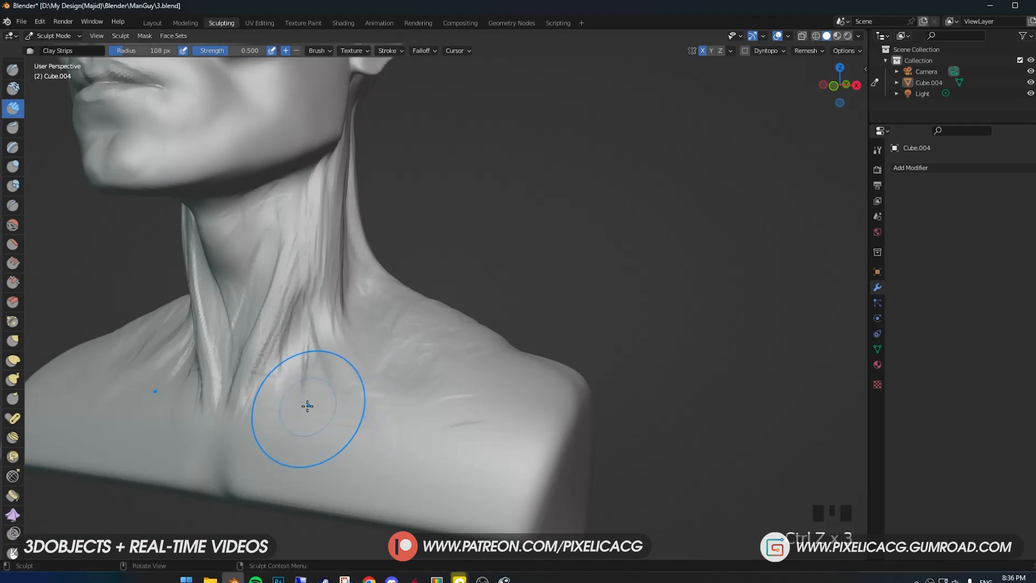
# - Sculpt the collarbones across the upper chest out to the shoulders with Clay Strips, varying the brush radius
pyautogui.moveTo(251, 407); pyautogui.dragTo(340, 388, button='middle')
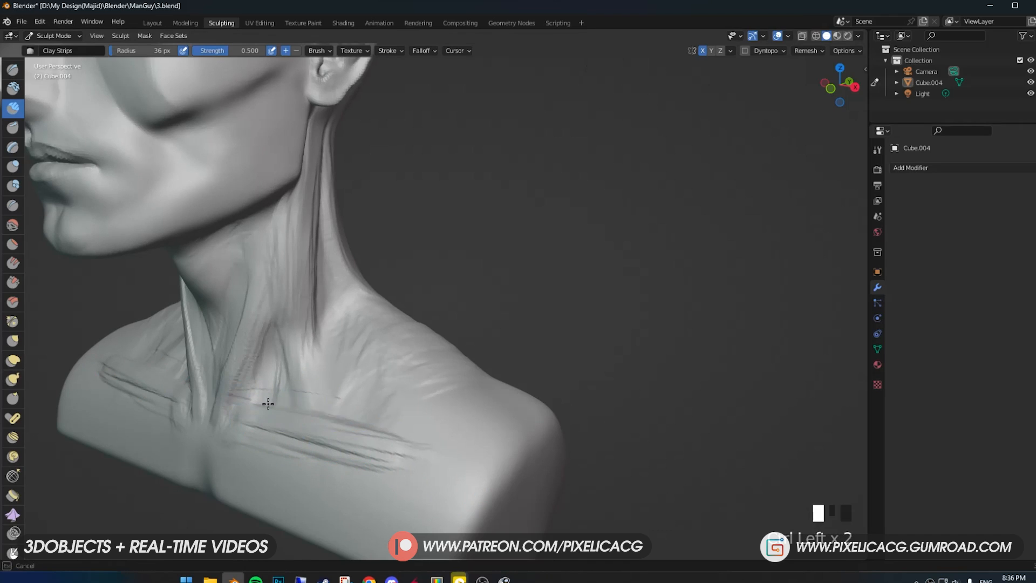
pyautogui.scroll(-3, 559, 429)
pyautogui.press('f')
pyautogui.click(492, 394)
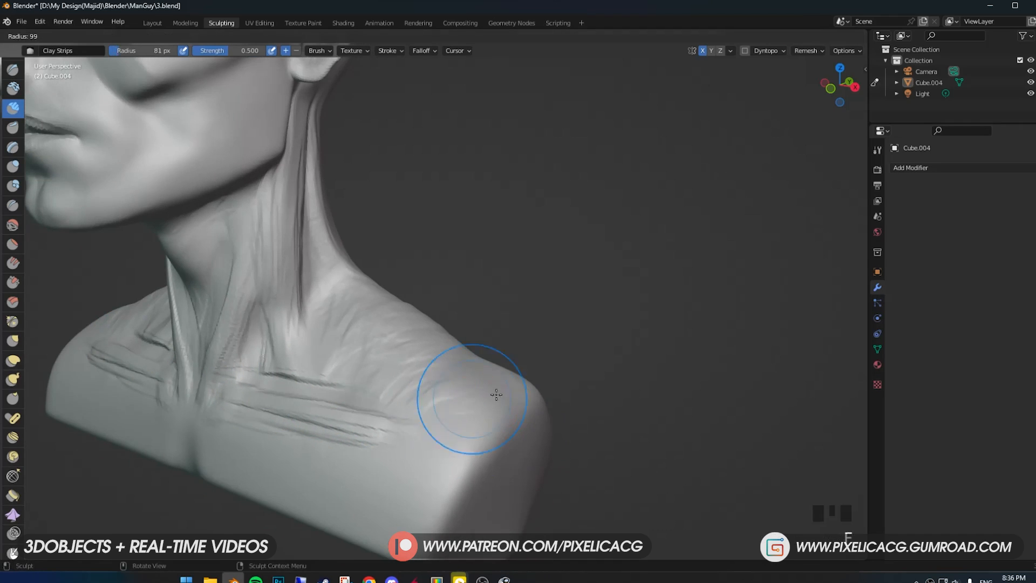
pyautogui.moveTo(493, 394)
pyautogui.mouseDown(button='middle')
pyautogui.moveTo(361, 414)
pyautogui.moveTo(482, 244)
pyautogui.moveTo(378, 243)
pyautogui.mouseUp(button='middle')
pyautogui.press('f')
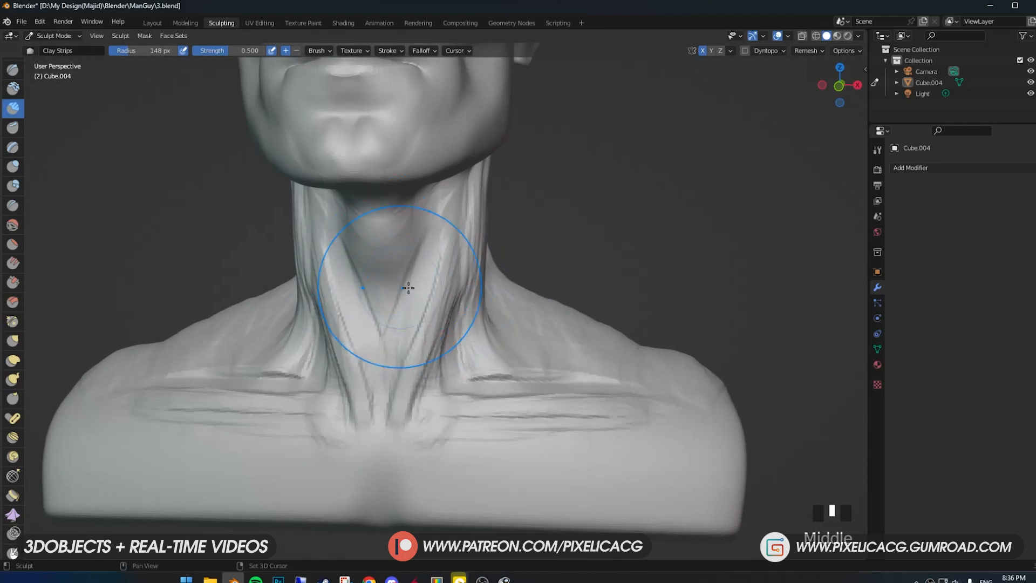
# - Smooth the neck muscles, collarbones and shoulders so the Clay Strips marks blend into the surface
pyautogui.click(405, 286)
pyautogui.keyDown('shift'); pyautogui.moveTo(397, 209); pyautogui.dragTo(494, 308); pyautogui.keyUp('shift')
pyautogui.moveTo(494, 307); pyautogui.dragTo(296, 174, button='middle')
pyautogui.keyDown('shift'); pyautogui.moveTo(296, 174); pyautogui.dragTo(251, 149); pyautogui.keyUp('shift')
pyautogui.keyDown('shift'); pyautogui.moveTo(331, 103); pyautogui.dragTo(354, 253); pyautogui.keyUp('shift')
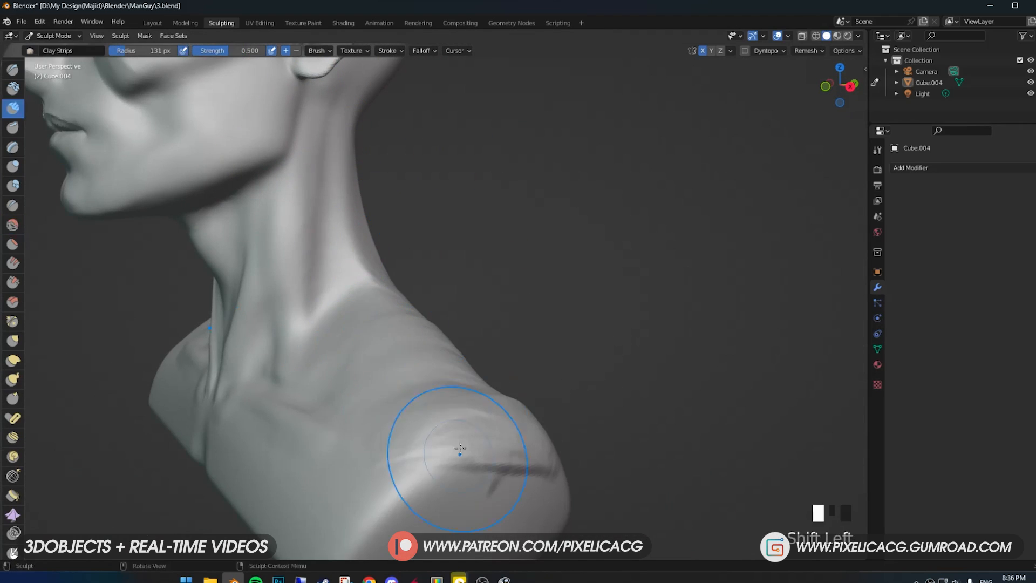
pyautogui.moveTo(460, 448); pyautogui.dragTo(272, 387, button='middle')
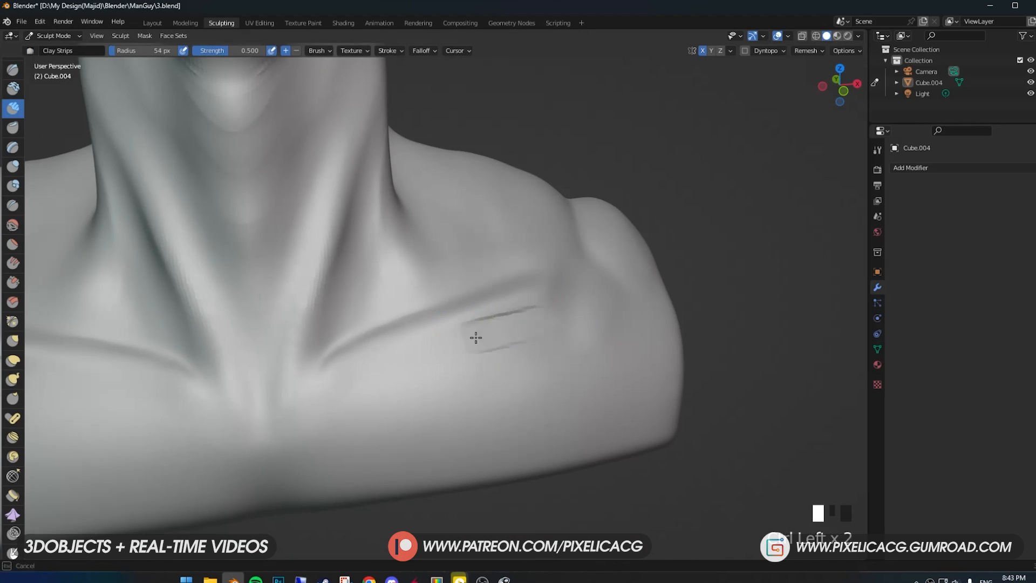
# - Fill the area below the outer collarbone with Clay Strips at 54 px, and refine the neck muscles at 41 px
pyautogui.moveTo(476, 338); pyautogui.dragTo(559, 328)
pyautogui.moveTo(558, 343)
pyautogui.mouseDown()
pyautogui.moveTo(424, 354)
pyautogui.moveTo(518, 324)
pyautogui.mouseUp()
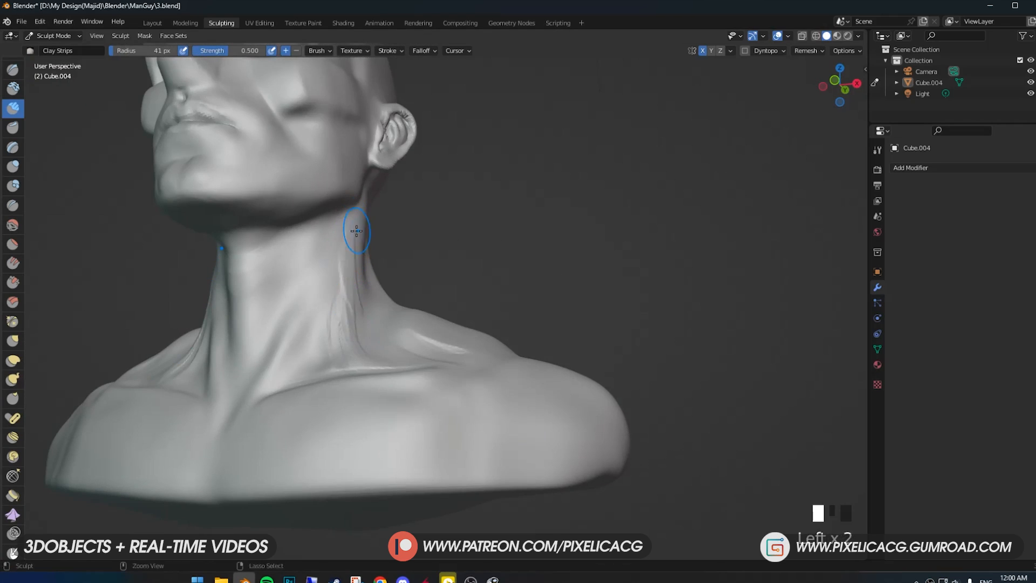
pyautogui.moveTo(357, 231); pyautogui.dragTo(329, 240, button='middle')
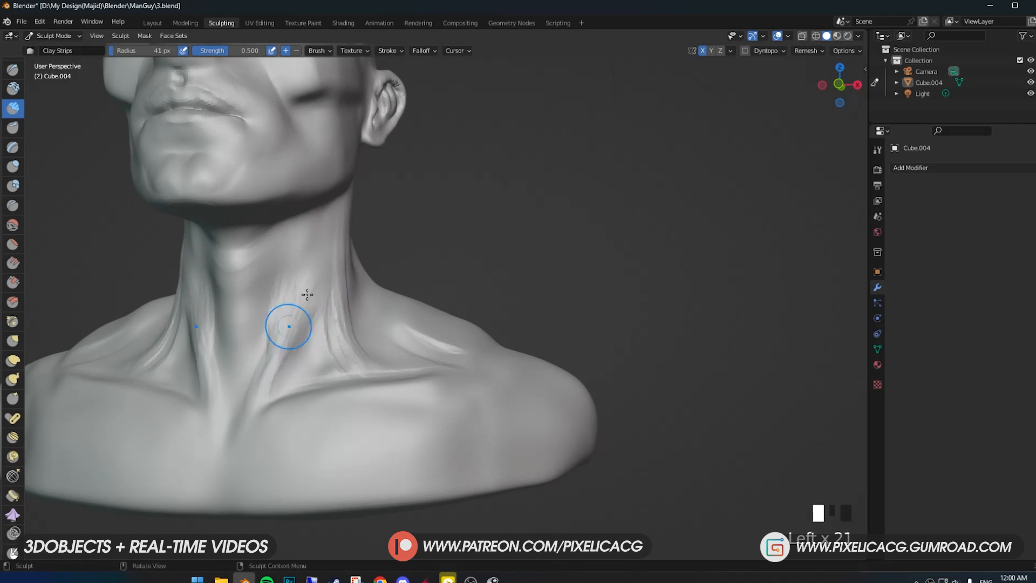
pyautogui.moveTo(313, 312)
pyautogui.mouseDown(button='middle')
pyautogui.moveTo(290, 361)
pyautogui.moveTo(315, 320)
pyautogui.mouseUp(button='middle')
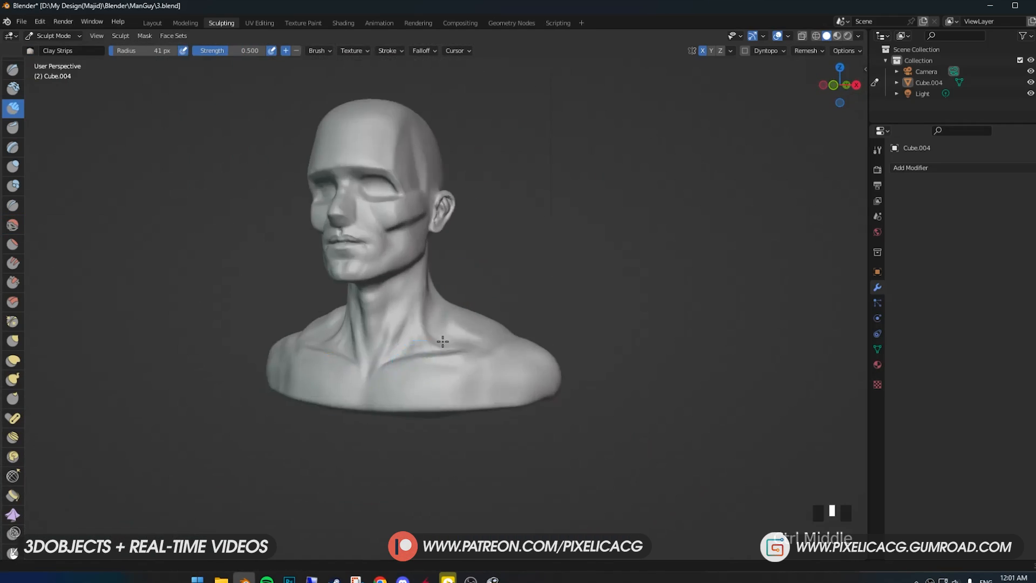
pyautogui.keyDown('ctrl'); pyautogui.moveTo(432, 342); pyautogui.dragTo(465, 407, button='middle'); pyautogui.keyUp('ctrl')
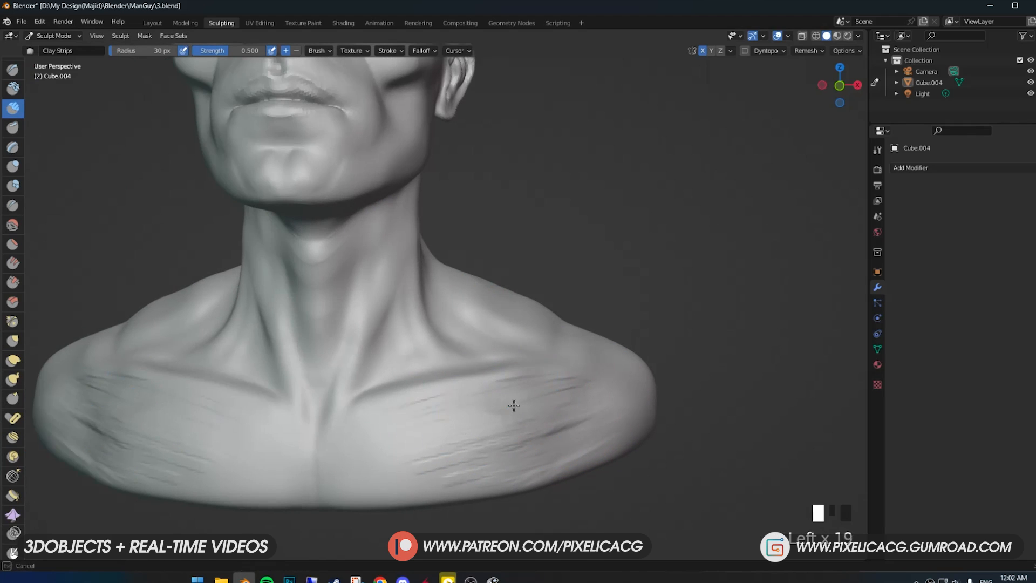
# - Sculpt the pectoral muscles with Clay Strips strokes running across the upper chest to the shoulders, at 30 and 56 px
pyautogui.press('f')
pyautogui.click(442, 440)
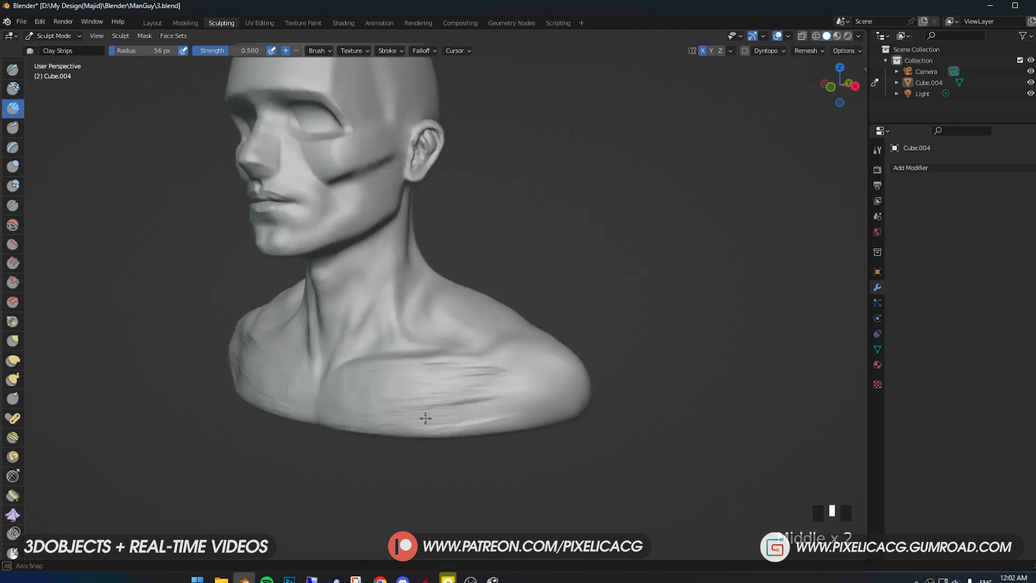
pyautogui.scroll(4, 430, 423)
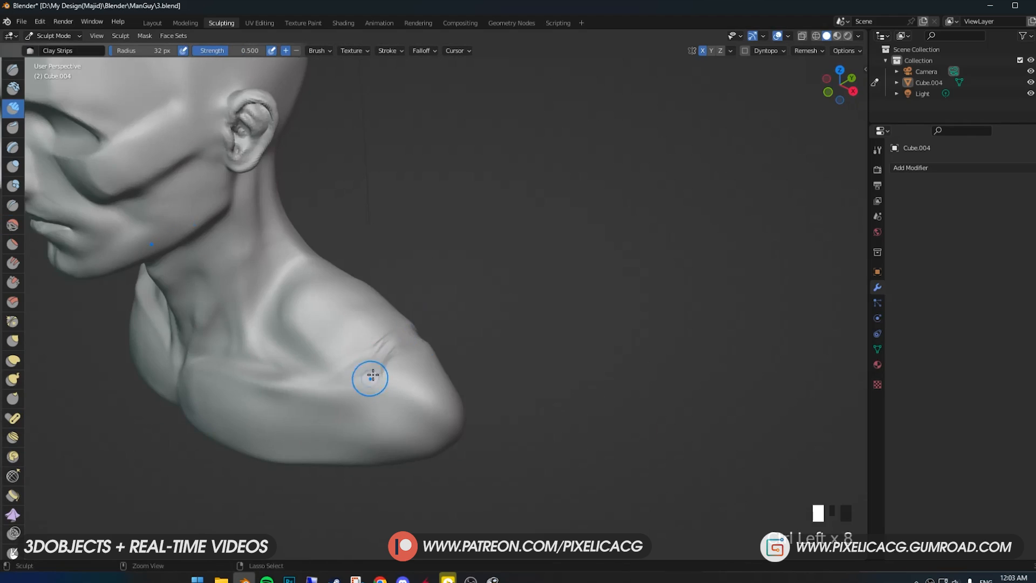
# - Define the junction of shoulder and collarbone with Clay Strips at 32 px, carving in below the collarbone
pyautogui.moveTo(371, 378); pyautogui.dragTo(416, 360, button='middle')
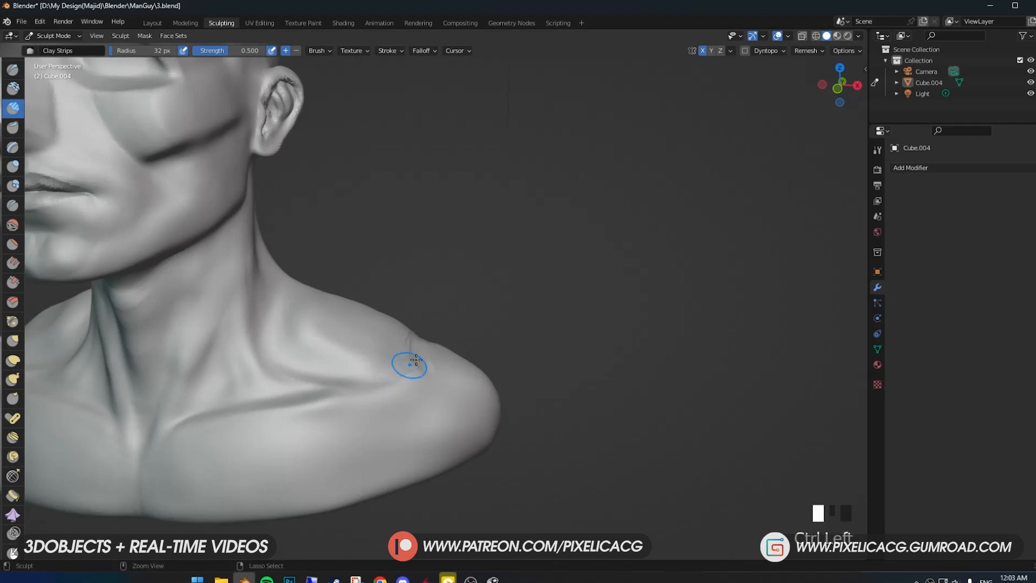
pyautogui.press('f')
pyautogui.moveTo(329, 431)
pyautogui.keyDown('ctrl'); pyautogui.mouseDown()
pyautogui.moveTo(377, 420)
pyautogui.moveTo(315, 440)
pyautogui.mouseUp(); pyautogui.keyUp('ctrl')
pyautogui.click(409, 421)
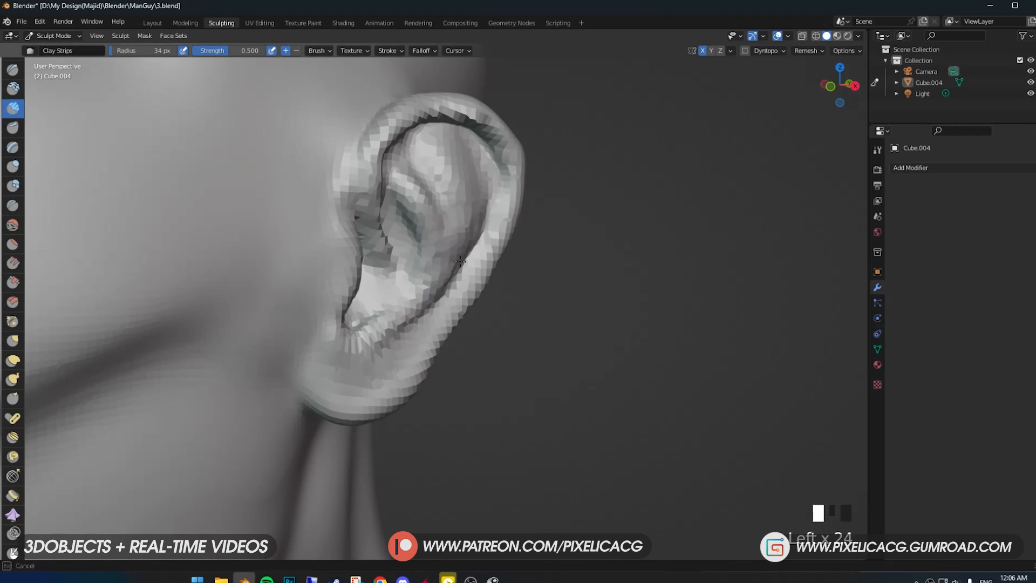
# - Reshape the ear's inner folds and earlobe with Grab, matching the ear references, at 95 and 77 px
pyautogui.press('g')
pyautogui.moveTo(439, 204); pyautogui.dragTo(426, 189)
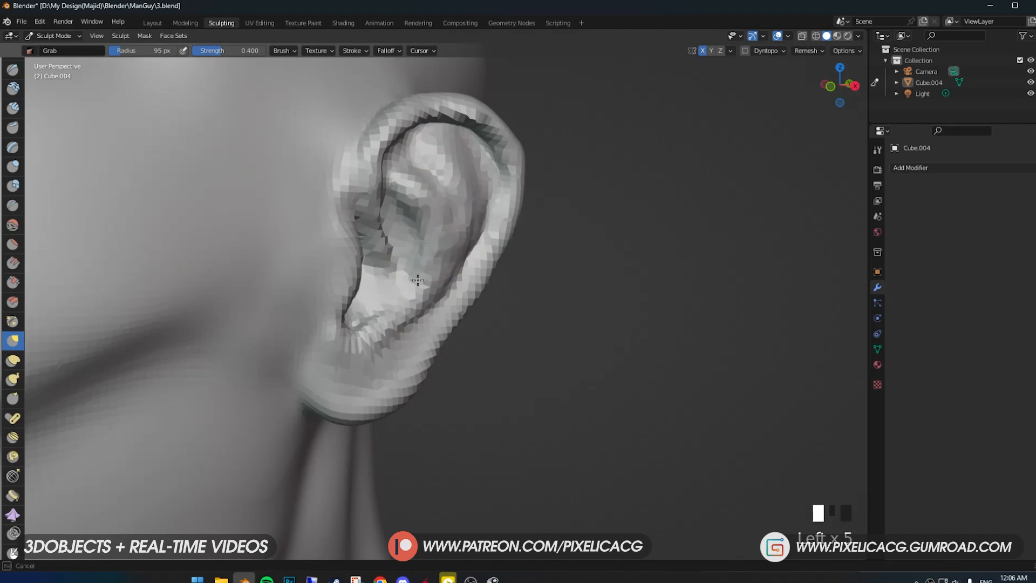
pyautogui.moveTo(416, 278)
pyautogui.mouseDown()
pyautogui.moveTo(351, 324)
pyautogui.moveTo(357, 282)
pyautogui.mouseUp()
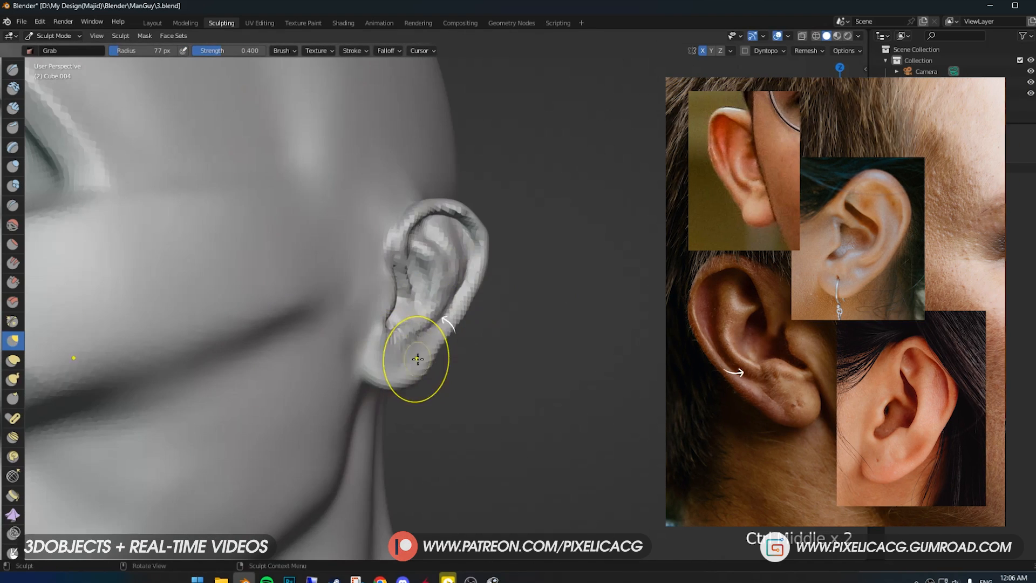
pyautogui.moveTo(416, 354); pyautogui.dragTo(421, 365)
pyautogui.moveTo(420, 365); pyautogui.dragTo(515, 269, button='middle')
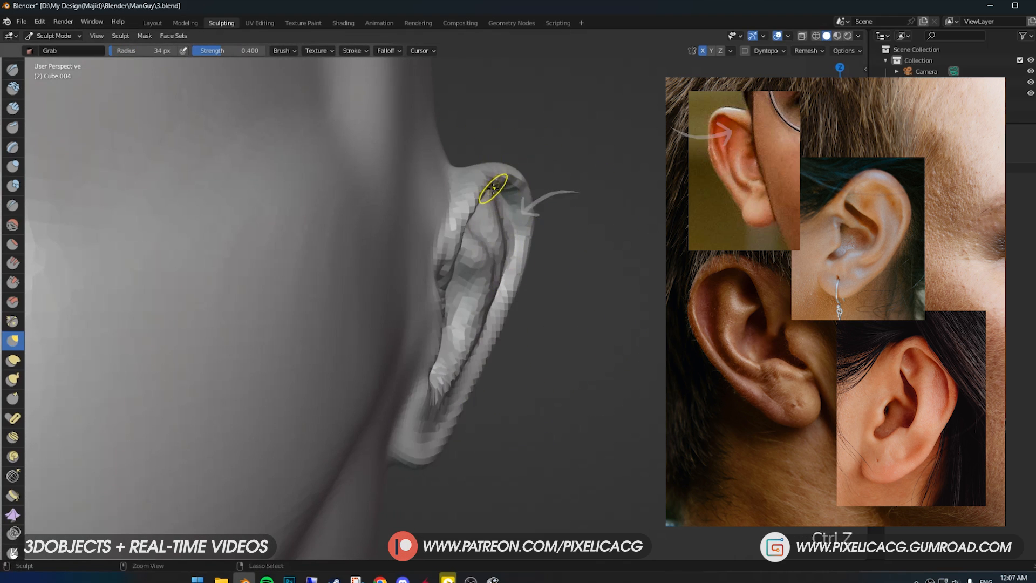
# - Pull the ear's upper rim and lobe into shape from the front with Grab, varying the brush radius
pyautogui.moveTo(482, 193)
pyautogui.mouseDown()
pyautogui.moveTo(475, 208)
pyautogui.moveTo(493, 185)
pyautogui.mouseUp()
pyautogui.moveTo(493, 185)
pyautogui.mouseDown(button='middle')
pyautogui.moveTo(451, 196)
pyautogui.moveTo(450, 235)
pyautogui.mouseUp(button='middle')
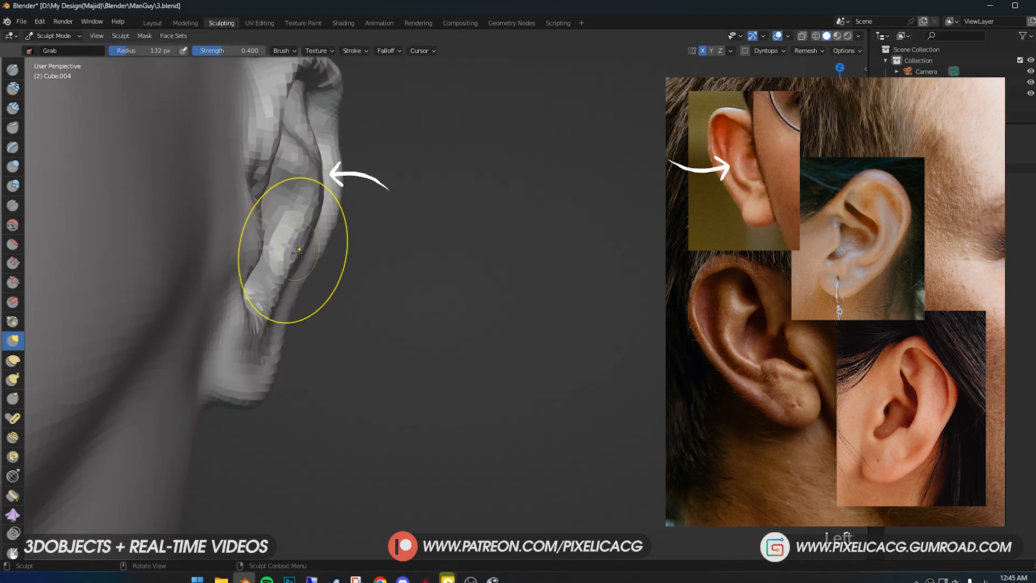
pyautogui.moveTo(254, 307)
pyautogui.mouseDown()
pyautogui.moveTo(261, 323)
pyautogui.moveTo(246, 372)
pyautogui.mouseUp()
pyautogui.press('f')
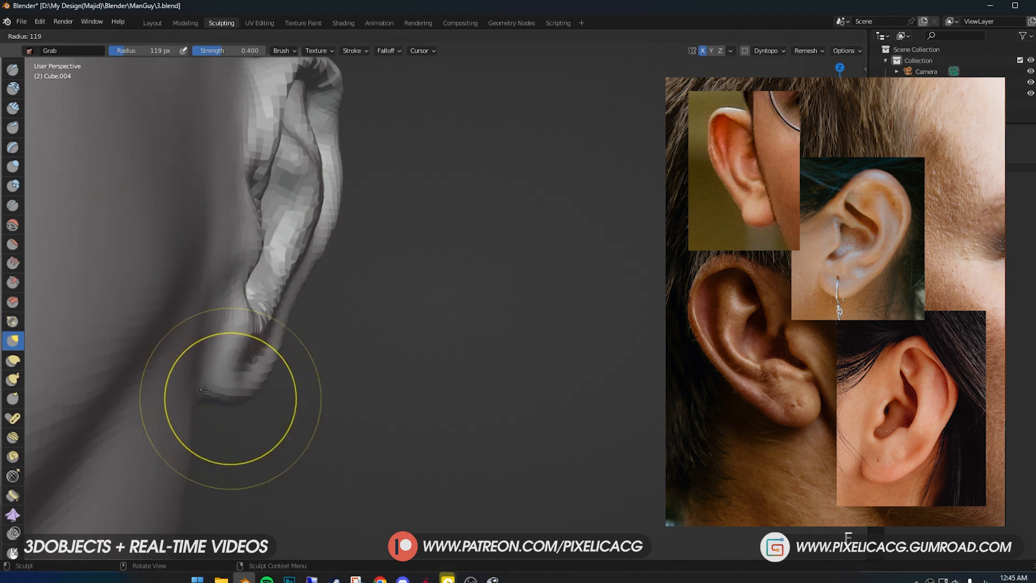
pyautogui.click(243, 370)
pyautogui.moveTo(294, 173)
pyautogui.mouseDown(button='middle')
pyautogui.moveTo(241, 206)
pyautogui.moveTo(412, 274)
pyautogui.moveTo(412, 302)
pyautogui.moveTo(378, 291)
pyautogui.mouseUp(button='middle')
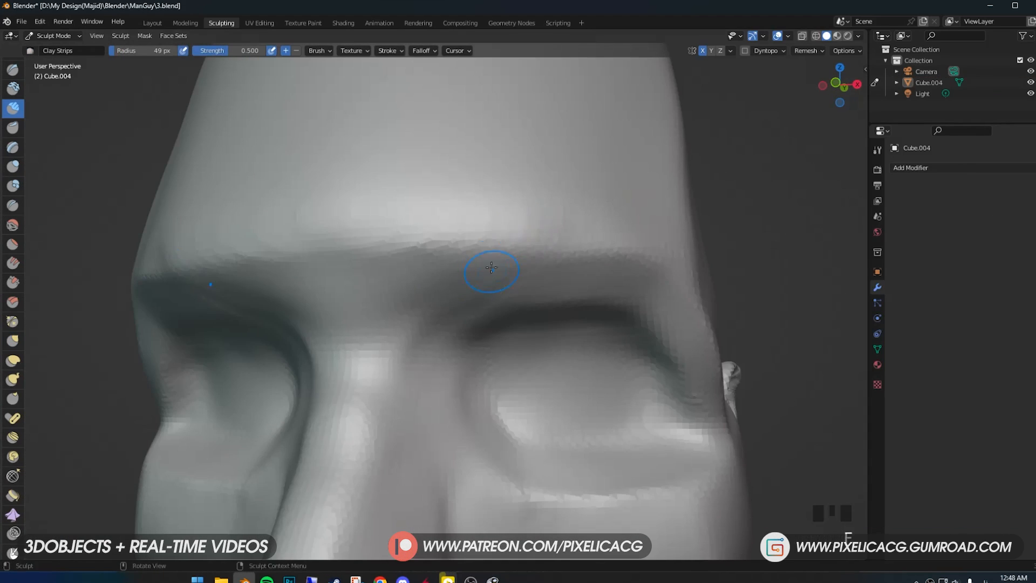
# - Carve the inner brow creases and the forehead planes above the brows with Clay Strips at 49 px
pyautogui.keyDown('shift'); pyautogui.moveTo(454, 311); pyautogui.dragTo(451, 305, button='middle'); pyautogui.keyUp('shift')
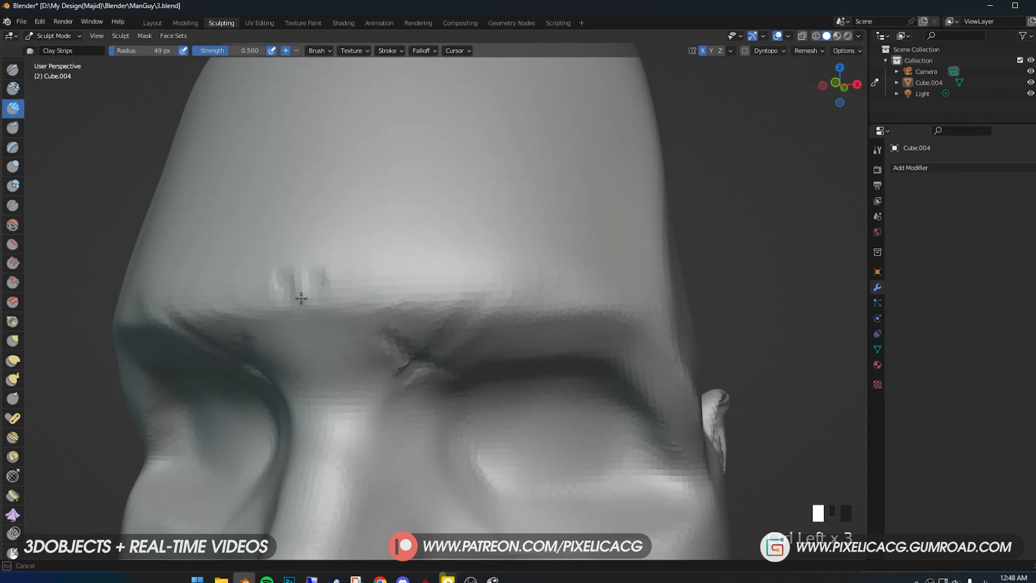
pyautogui.moveTo(352, 201)
pyautogui.mouseDown(button='middle')
pyautogui.moveTo(322, 257)
pyautogui.moveTo(367, 264)
pyautogui.mouseUp(button='middle')
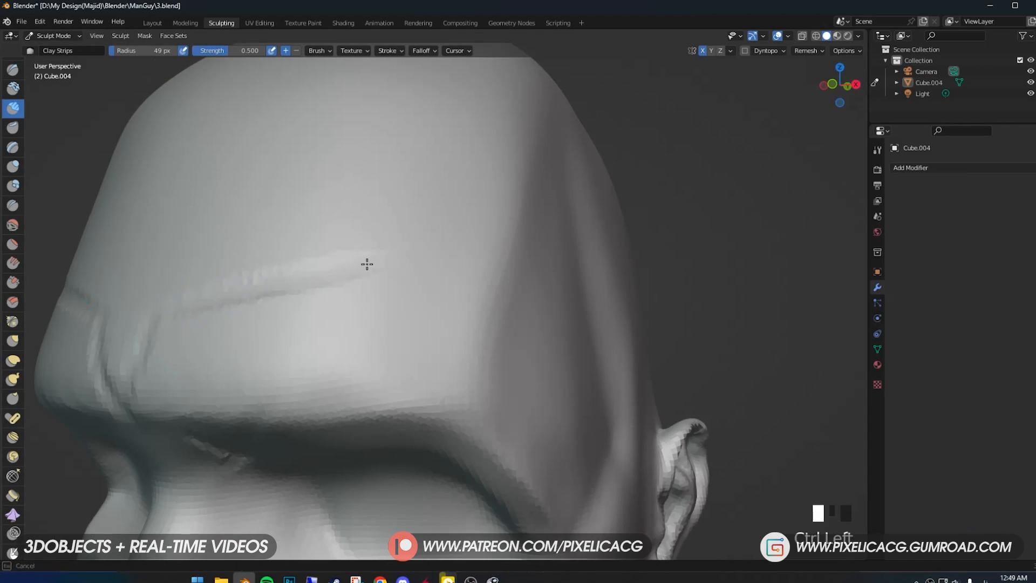
pyautogui.keyDown('ctrl'); pyautogui.moveTo(192, 304); pyautogui.dragTo(442, 222, button='middle'); pyautogui.keyUp('ctrl')
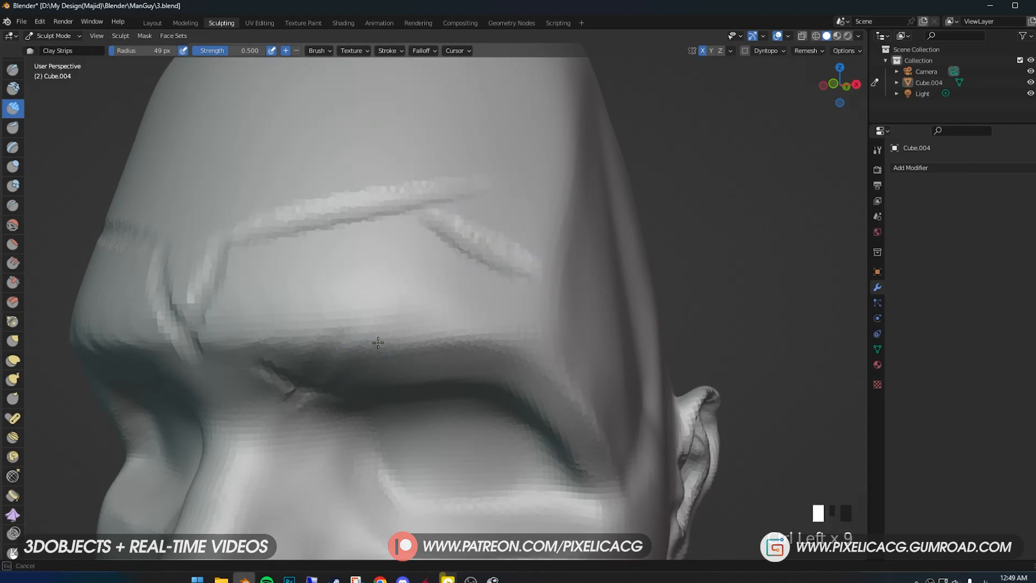
pyautogui.moveTo(378, 343)
pyautogui.keyDown('shift'); pyautogui.mouseDown(button='middle')
pyautogui.moveTo(475, 232)
pyautogui.moveTo(401, 283)
pyautogui.mouseUp(button='middle'); pyautogui.keyUp('shift')
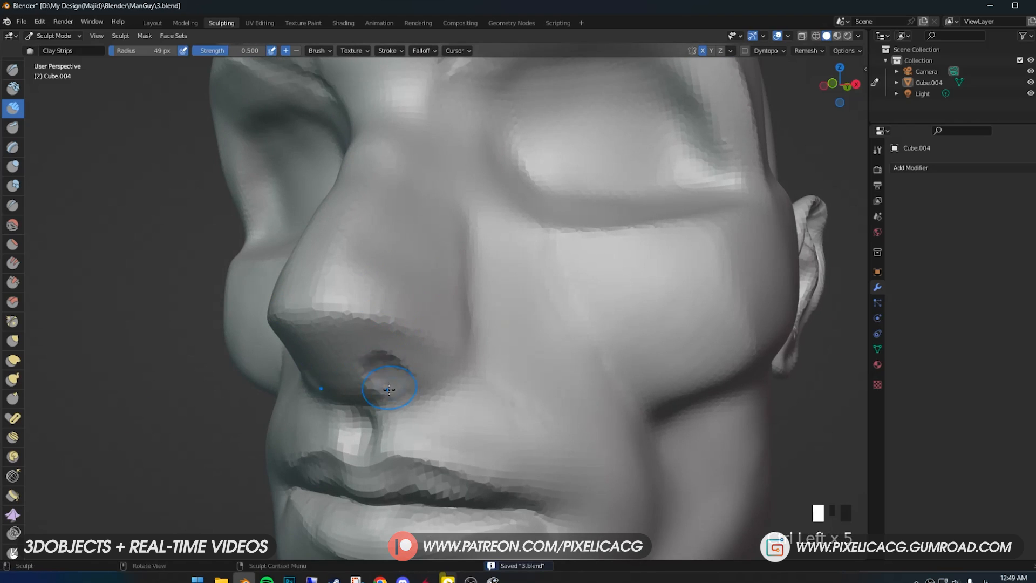
# - Carve the nostrils into the underside of the nose with Clay Strips, reducing the radius to 31 px
pyautogui.moveTo(382, 444)
pyautogui.keyDown('ctrl'); pyautogui.mouseDown(button='middle')
pyautogui.moveTo(520, 301)
pyautogui.moveTo(415, 295)
pyautogui.mouseUp(button='middle'); pyautogui.keyUp('ctrl')
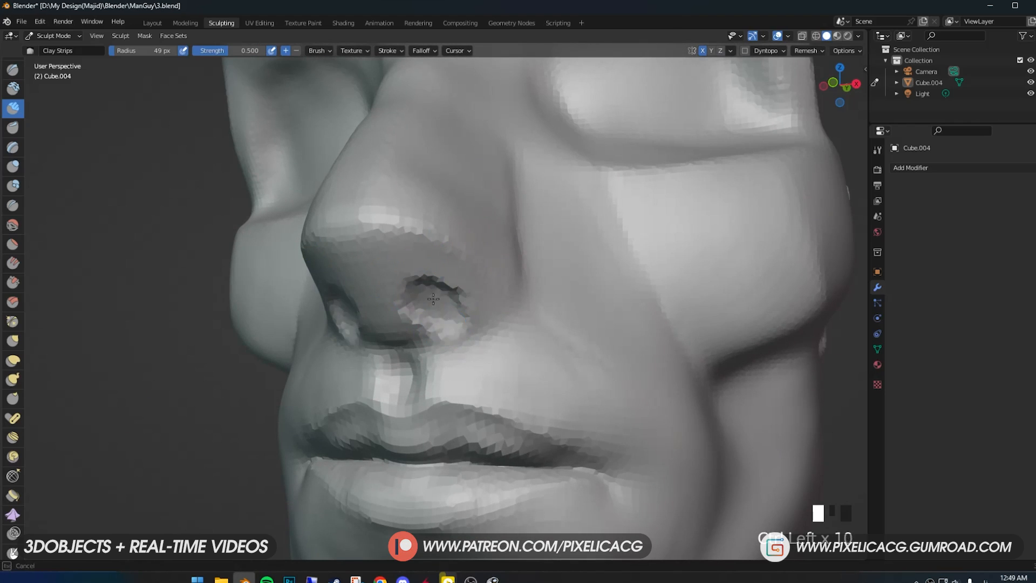
pyautogui.press('f')
pyautogui.keyDown('ctrl'); pyautogui.moveTo(418, 302); pyautogui.dragTo(400, 295); pyautogui.keyUp('ctrl')
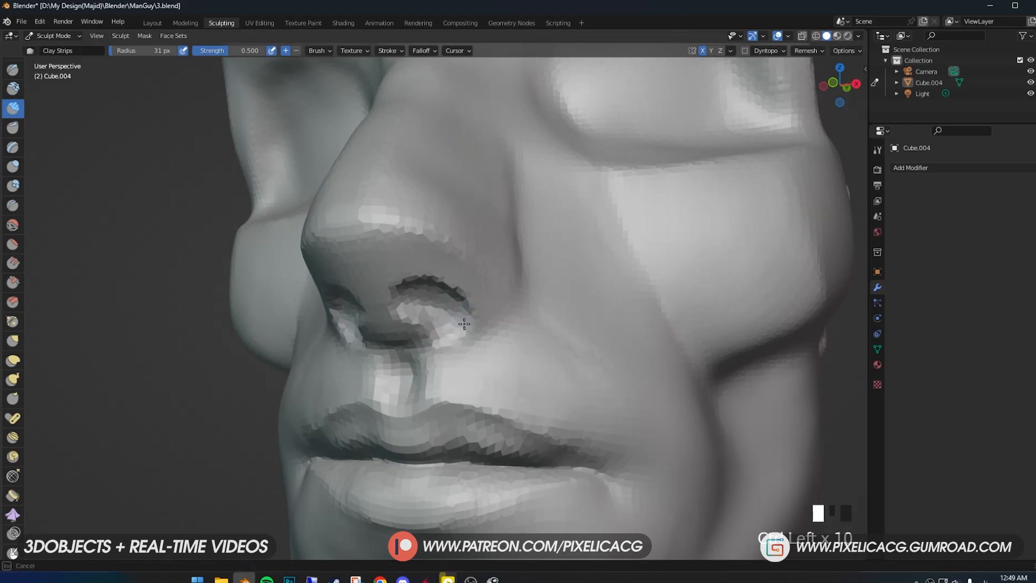
pyautogui.moveTo(464, 323)
pyautogui.mouseDown(button='middle')
pyautogui.moveTo(486, 220)
pyautogui.moveTo(469, 253)
pyautogui.moveTo(481, 265)
pyautogui.moveTo(374, 280)
pyautogui.moveTo(444, 289)
pyautogui.moveTo(420, 313)
pyautogui.moveTo(496, 304)
pyautogui.mouseUp(button='middle')
# - Define the groove around the wing of the nostril with the Crease brush
pyautogui.scroll(2, 492, 286)
pyautogui.hotkey('shift', 'c')
pyautogui.moveTo(421, 366)
pyautogui.mouseDown(button='middle')
pyautogui.moveTo(559, 335)
pyautogui.moveTo(523, 340)
pyautogui.moveTo(532, 300)
pyautogui.moveTo(467, 291)
pyautogui.moveTo(400, 340)
pyautogui.mouseUp(button='middle')
# - Reshape the nose tip, bridge and nostril wings with Grab, raising the radius to 125 px
pyautogui.press('g')
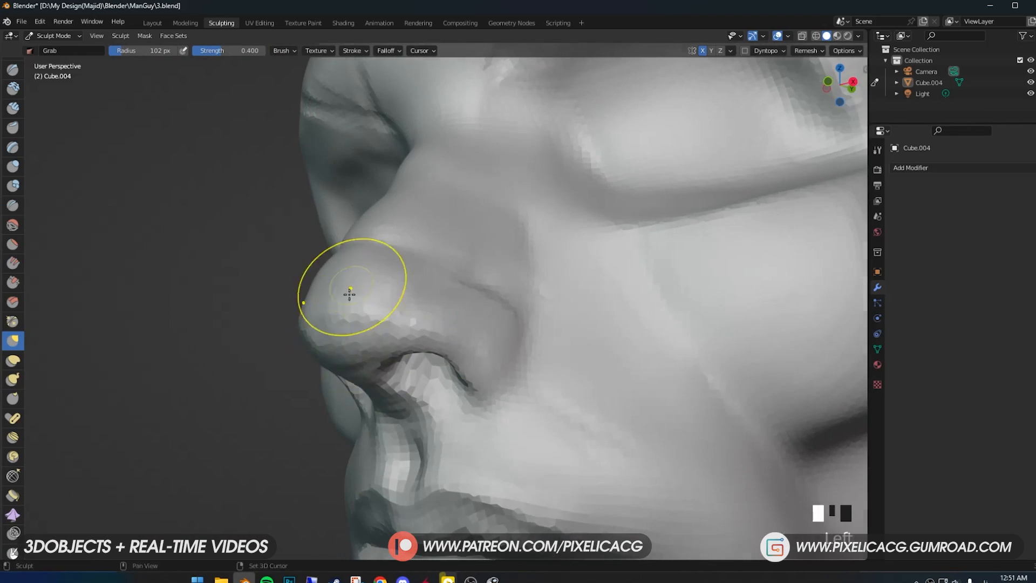
pyautogui.moveTo(347, 294)
pyautogui.mouseDown(button='middle')
pyautogui.moveTo(412, 215)
pyautogui.moveTo(503, 188)
pyautogui.mouseUp(button='middle')
pyautogui.press('f')
pyautogui.click(485, 216)
pyautogui.moveTo(480, 223); pyautogui.dragTo(476, 227)
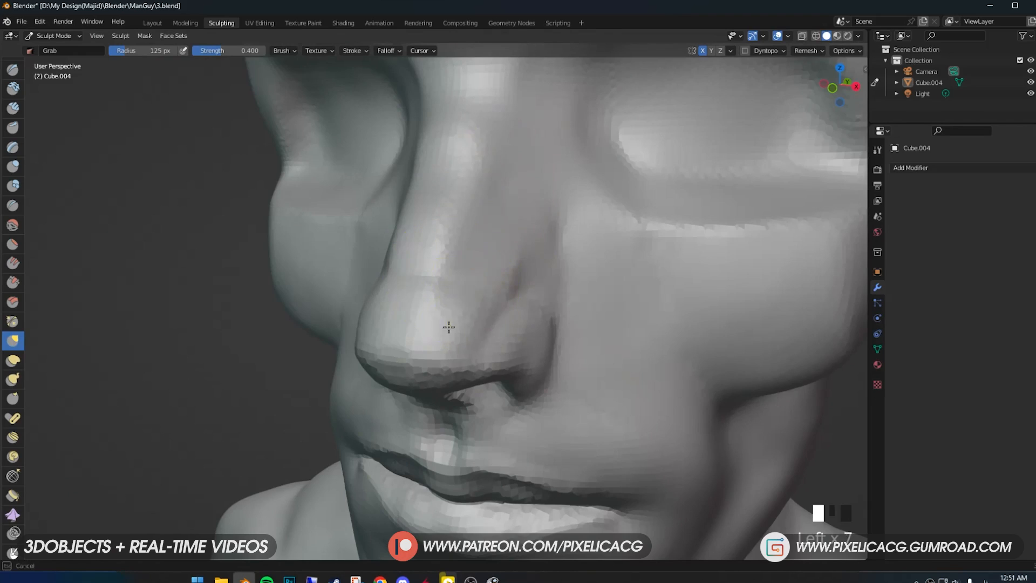
pyautogui.moveTo(449, 327); pyautogui.dragTo(404, 324, button='middle')
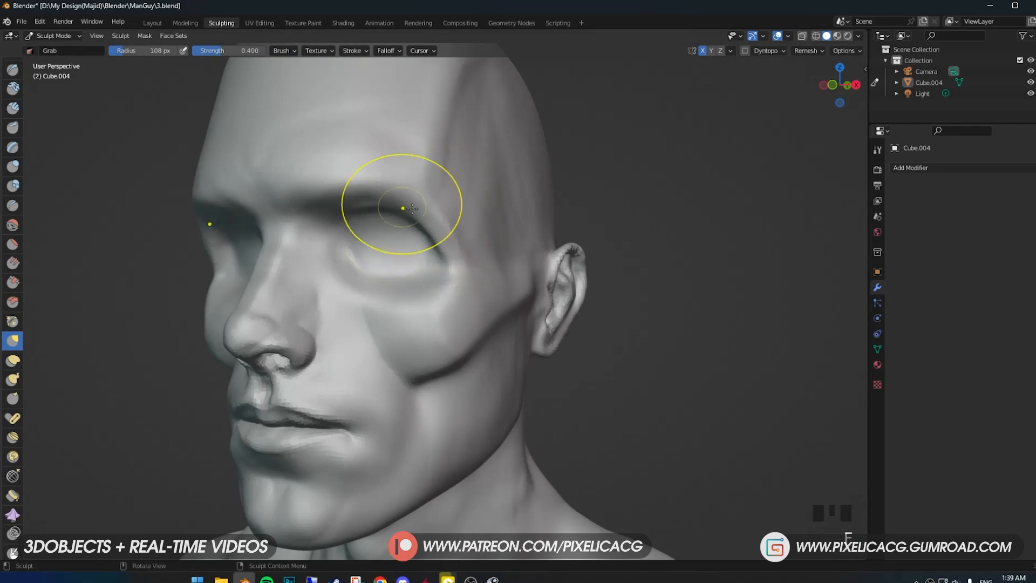
# - Adjust the eye sockets with Grab at 108 px and build rounded eyeballs in them with Clay Strips at 80 px
pyautogui.keyDown('ctrl'); pyautogui.moveTo(382, 208); pyautogui.dragTo(414, 210, button='middle'); pyautogui.keyUp('ctrl')
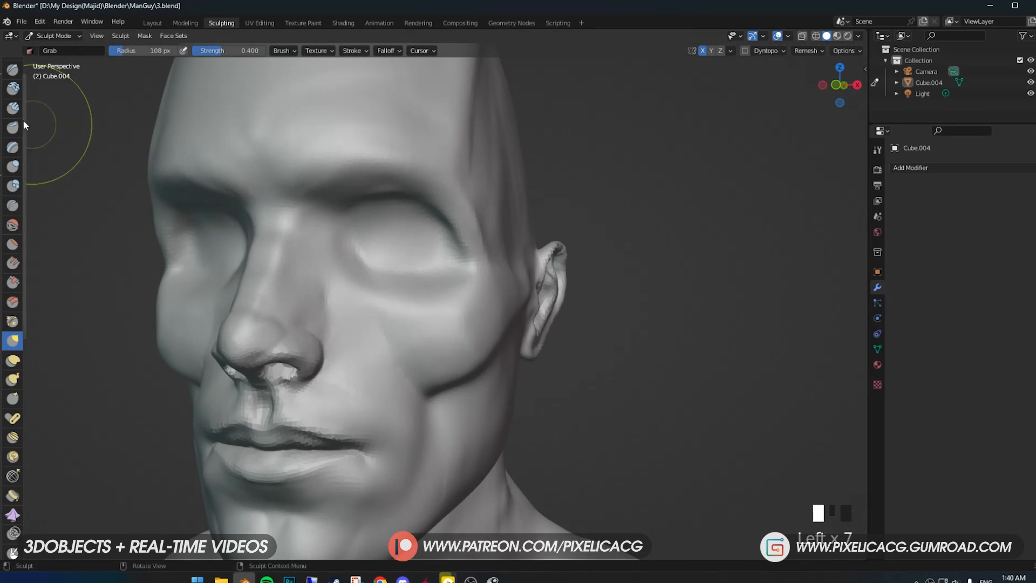
pyautogui.click(13, 107)
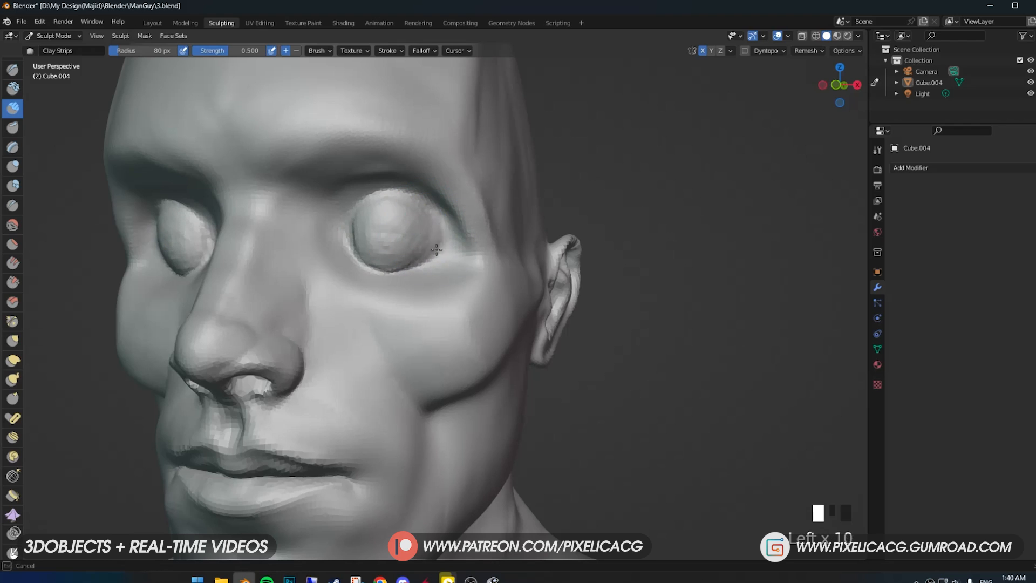
# - Cut the upper and lower eyelid lines across the eyeball with the Crease brush at 35 px
pyautogui.hotkey('shift', 'c')
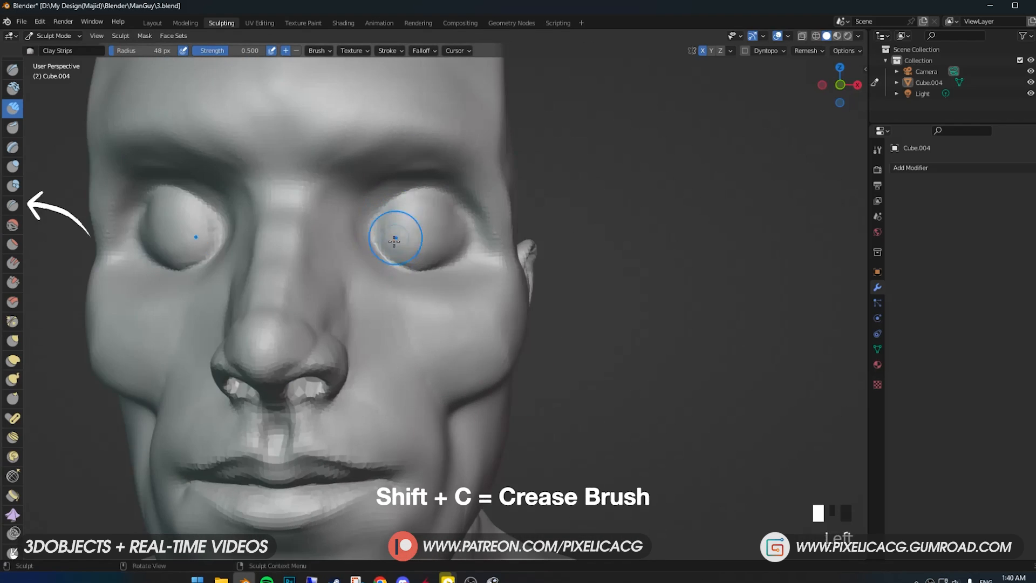
pyautogui.keyDown('ctrl'); pyautogui.moveTo(399, 241); pyautogui.dragTo(461, 225, button='middle'); pyautogui.keyUp('ctrl')
pyautogui.moveTo(519, 235); pyautogui.dragTo(386, 271)
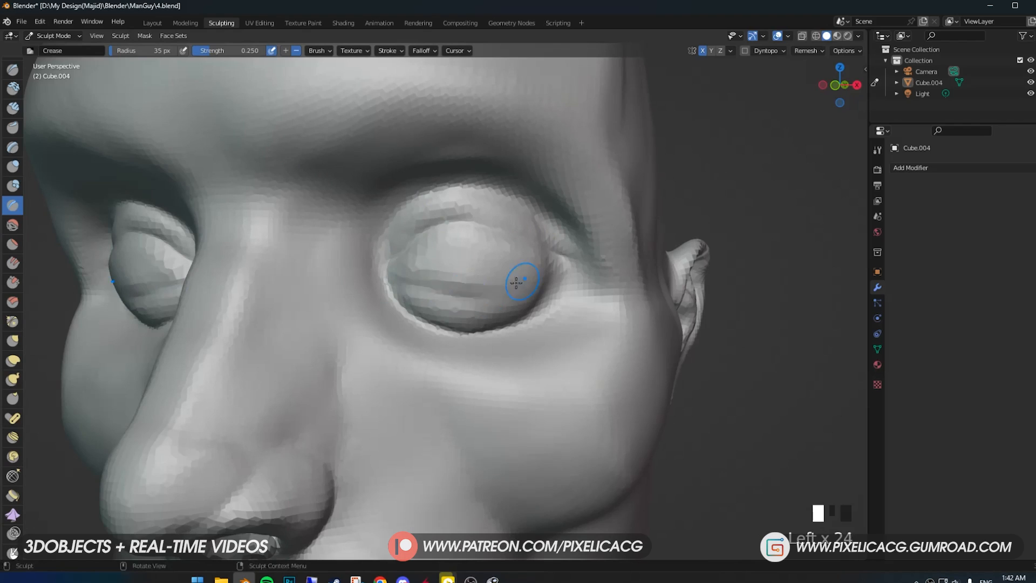
pyautogui.moveTo(517, 282); pyautogui.dragTo(540, 259, button='middle')
# - Build up the eyelids toward the outer corner of the eye with Clay Strips at 28 px
pyautogui.press('c')
pyautogui.moveTo(540, 259); pyautogui.dragTo(567, 254)
pyautogui.moveTo(567, 254); pyautogui.dragTo(543, 279, button='middle')
pyautogui.moveTo(518, 309); pyautogui.dragTo(546, 260)
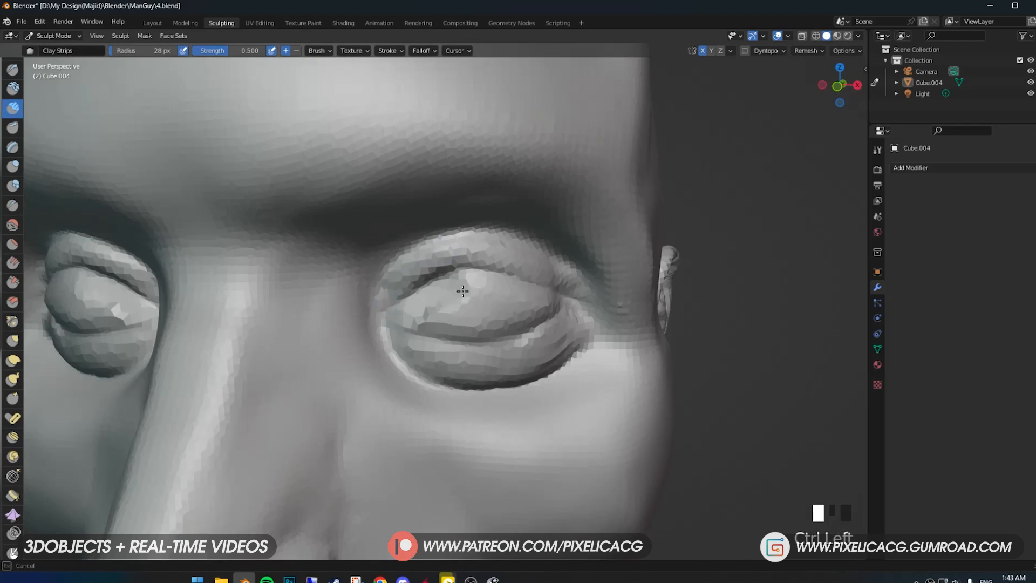
# - Carve the eye opening inward between the eyelids with subtractive Clay Strips, increasing the radius from 28 to 52 px
pyautogui.moveTo(460, 294)
pyautogui.keyDown('ctrl'); pyautogui.mouseDown()
pyautogui.moveTo(513, 313)
pyautogui.moveTo(480, 305)
pyautogui.moveTo(536, 306)
pyautogui.moveTo(521, 319)
pyautogui.mouseUp(); pyautogui.keyUp('ctrl')
pyautogui.moveTo(521, 319); pyautogui.dragTo(518, 338, button='middle')
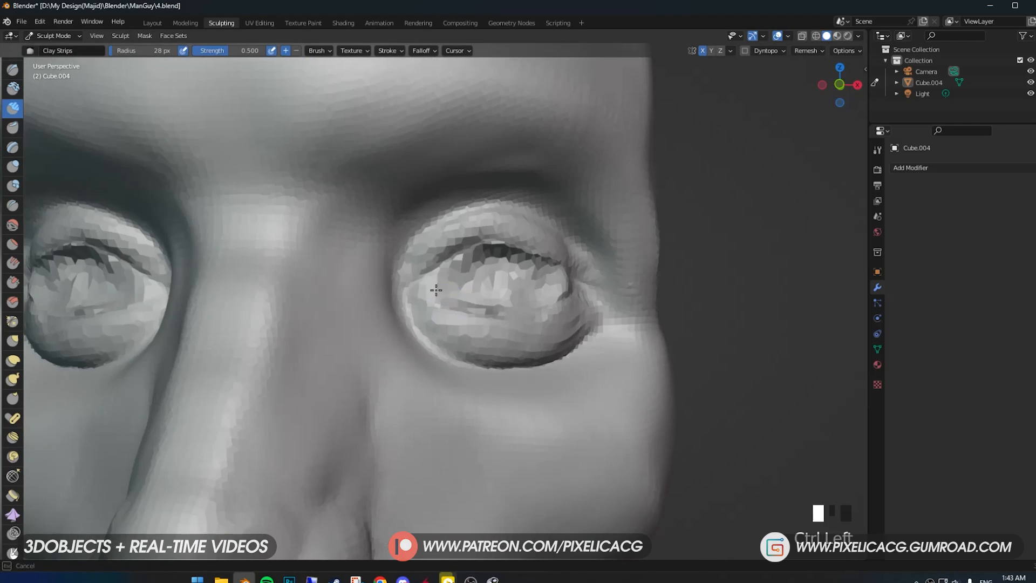
pyautogui.keyDown('ctrl'); pyautogui.moveTo(437, 290); pyautogui.dragTo(537, 280); pyautogui.keyUp('ctrl')
pyautogui.moveTo(537, 280)
pyautogui.keyDown('ctrl'); pyautogui.mouseDown(button='middle')
pyautogui.moveTo(483, 261)
pyautogui.moveTo(475, 270)
pyautogui.mouseUp(button='middle'); pyautogui.keyUp('ctrl')
pyautogui.press('f')
pyautogui.moveTo(459, 270)
pyautogui.keyDown('ctrl'); pyautogui.mouseDown()
pyautogui.moveTo(503, 280)
pyautogui.moveTo(431, 311)
pyautogui.mouseUp(); pyautogui.keyUp('ctrl')
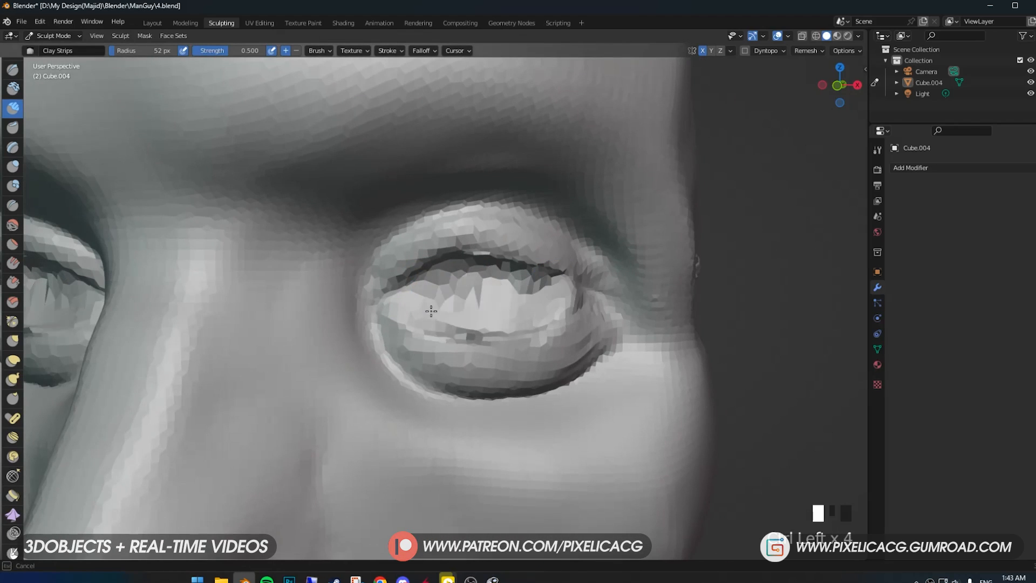
# - Smooth the eyeball surface and build up the inner eye corner and lower lid with Clay Strips at 35 px
pyautogui.moveTo(469, 280)
pyautogui.keyDown('shift'); pyautogui.mouseDown()
pyautogui.moveTo(485, 300)
pyautogui.moveTo(443, 294)
pyautogui.mouseUp(); pyautogui.keyUp('shift')
pyautogui.moveTo(405, 289); pyautogui.dragTo(409, 297, button='middle')
pyautogui.press('f')
pyautogui.click(400, 292)
pyautogui.moveTo(405, 274); pyautogui.dragTo(375, 312)
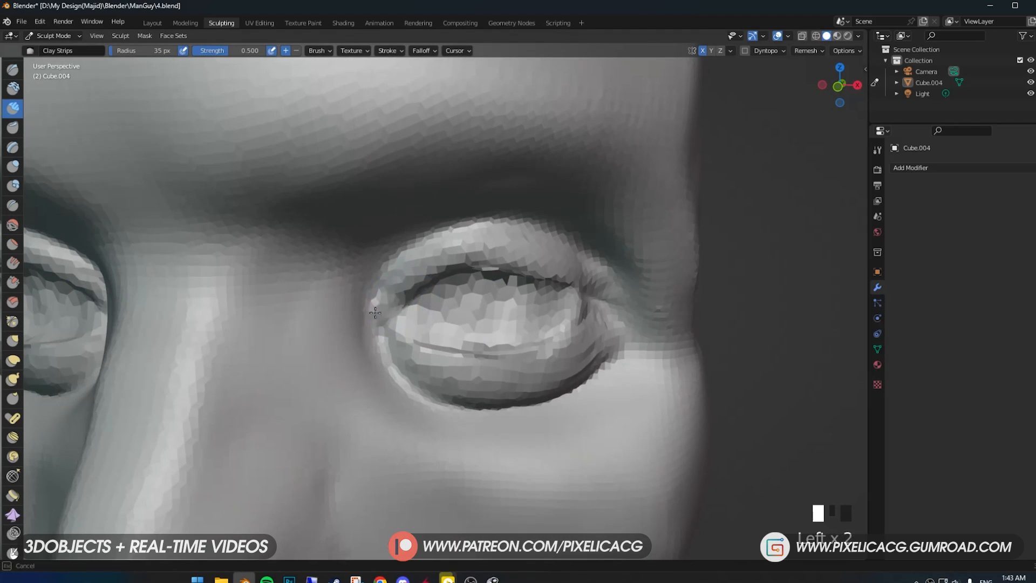
pyautogui.moveTo(423, 380); pyautogui.dragTo(438, 387)
# - Pull the lower eyelid's edge into shape with Grab at 98 px, and switch to the Crease brush
pyautogui.keyDown('shift'); pyautogui.moveTo(454, 376); pyautogui.dragTo(421, 324, button='middle'); pyautogui.keyUp('shift')
pyautogui.press('g')
pyautogui.moveTo(408, 351); pyautogui.dragTo(410, 344)
pyautogui.moveTo(449, 352); pyautogui.dragTo(451, 346)
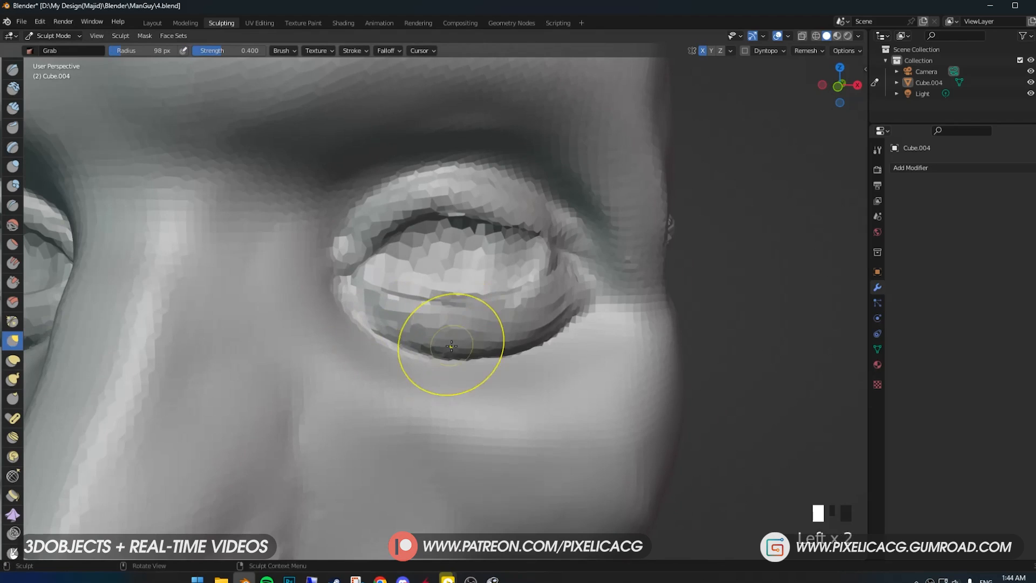
pyautogui.moveTo(534, 357); pyautogui.dragTo(324, 185, button='middle')
pyautogui.hotkey('shift', 'c')
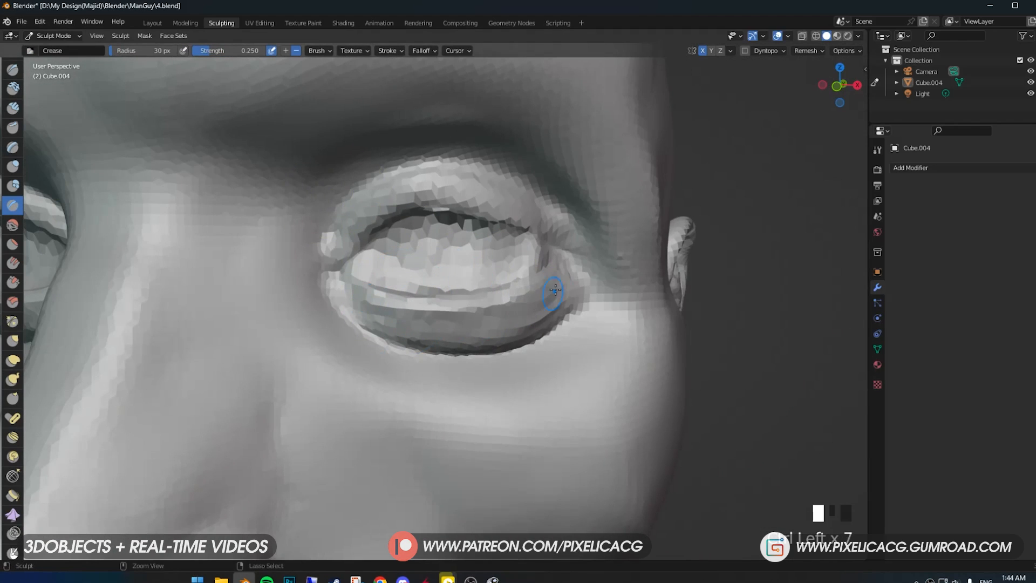
# - Crease the eyelid edge, and flatten the upper and lower eyelids with the Flatten/Contrast brush at 31 px
pyautogui.keyDown('ctrl'); pyautogui.moveTo(555, 290); pyautogui.dragTo(367, 241, button='middle'); pyautogui.keyUp('ctrl')
pyautogui.keyDown('ctrl'); pyautogui.moveTo(400, 231); pyautogui.dragTo(452, 227); pyautogui.keyUp('ctrl')
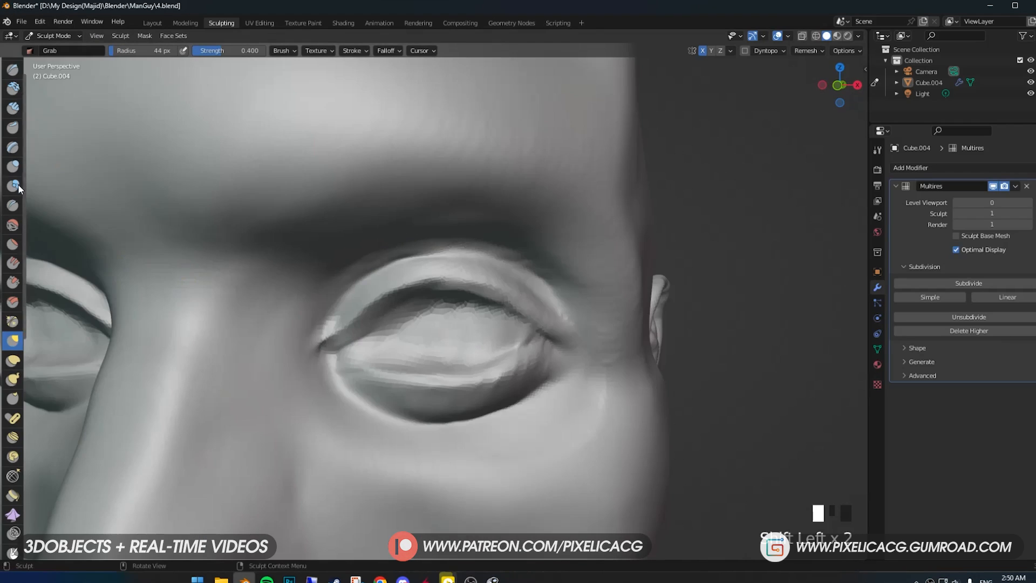
pyautogui.click(13, 244)
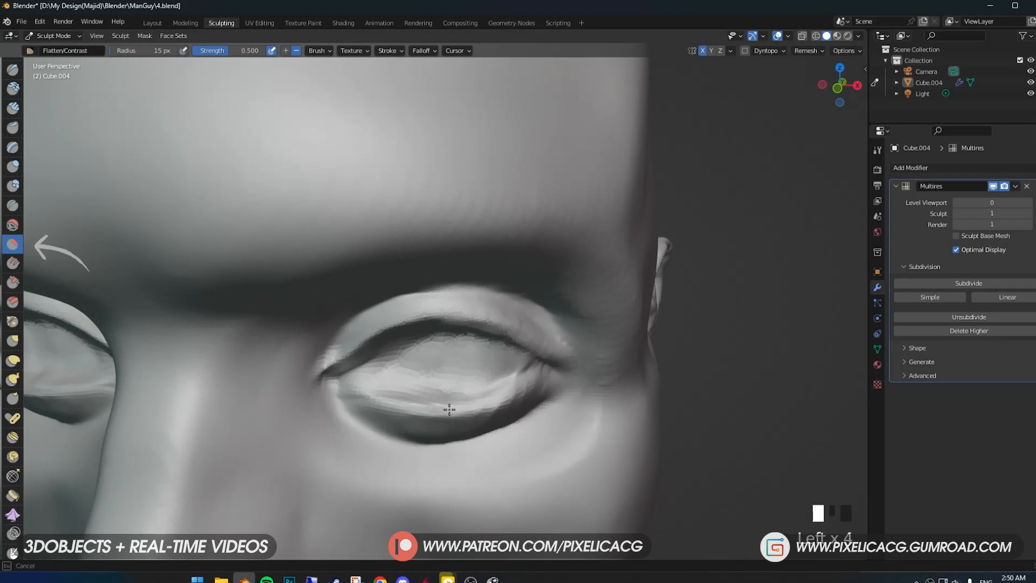
pyautogui.scroll(2, 459, 415)
pyautogui.press('f')
pyautogui.click(558, 341)
pyautogui.moveTo(325, 374); pyautogui.dragTo(273, 227, button='middle')
pyautogui.click(273, 227)
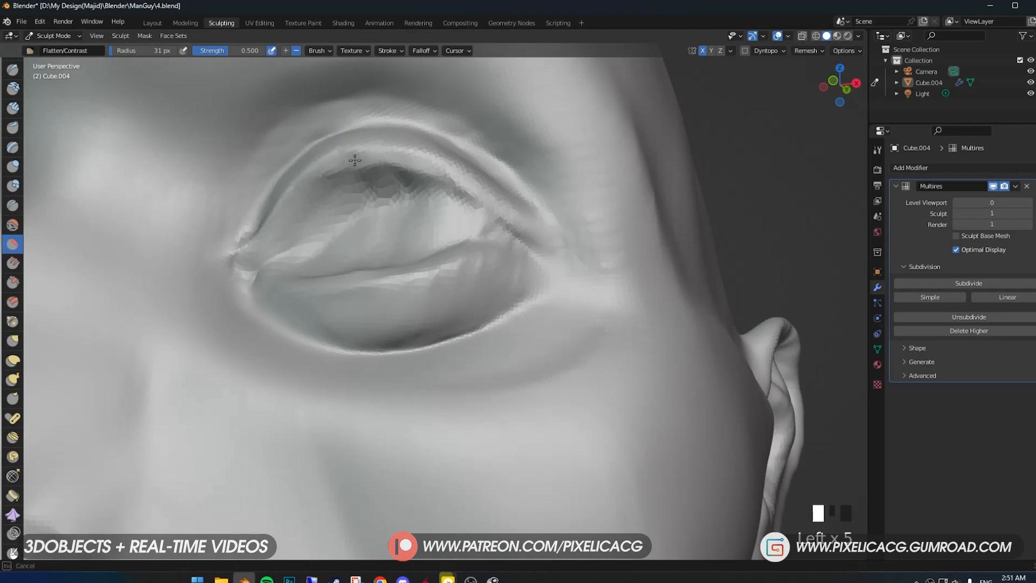
pyautogui.moveTo(417, 163); pyautogui.dragTo(507, 186, button='middle')
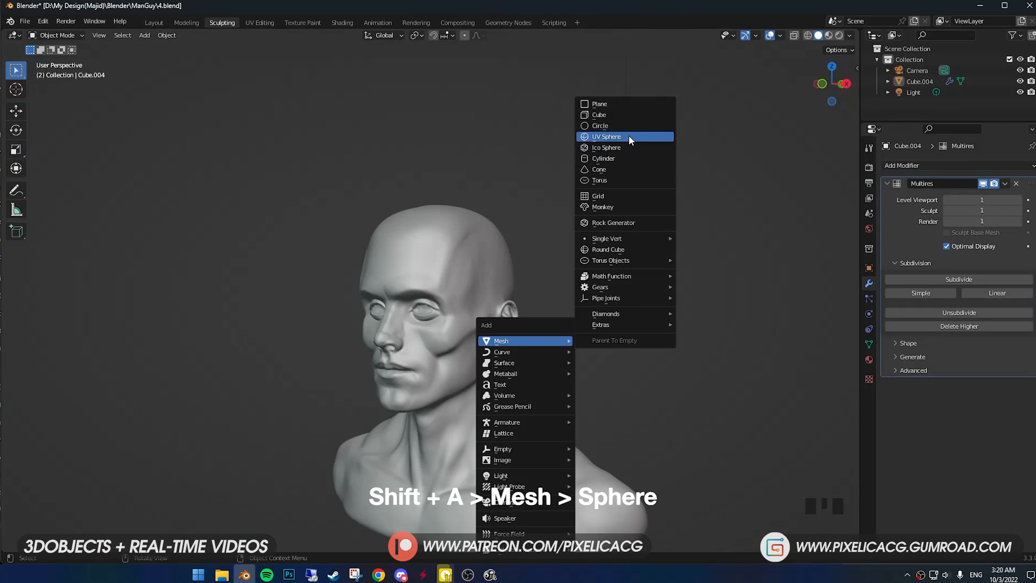
# - Add a UV sphere fitted into the eye socket as the eyeball, and give it a Mirror modifier
pyautogui.click(630, 135)
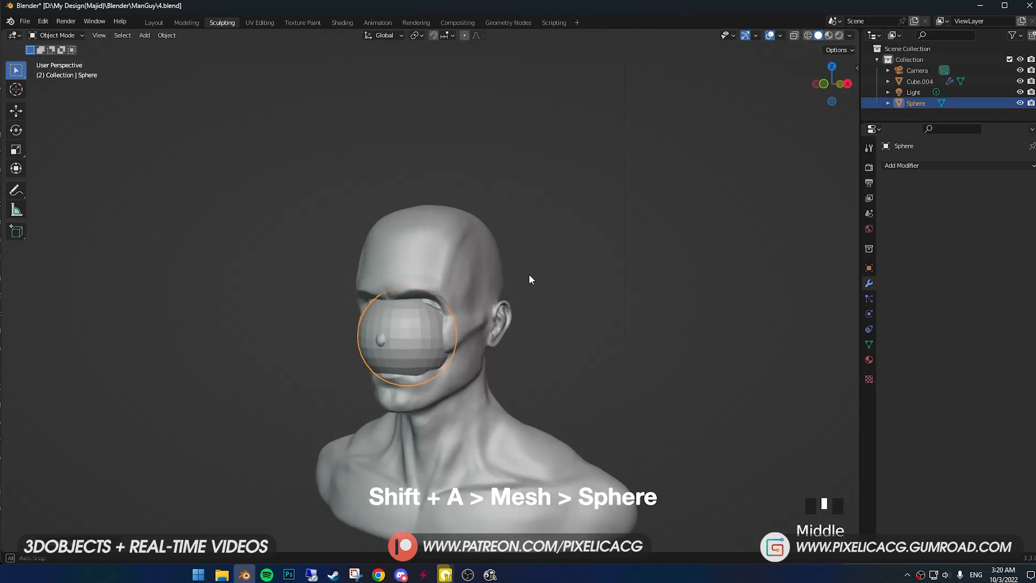
pyautogui.press('Tab')
pyautogui.press('g')
pyautogui.press('s')
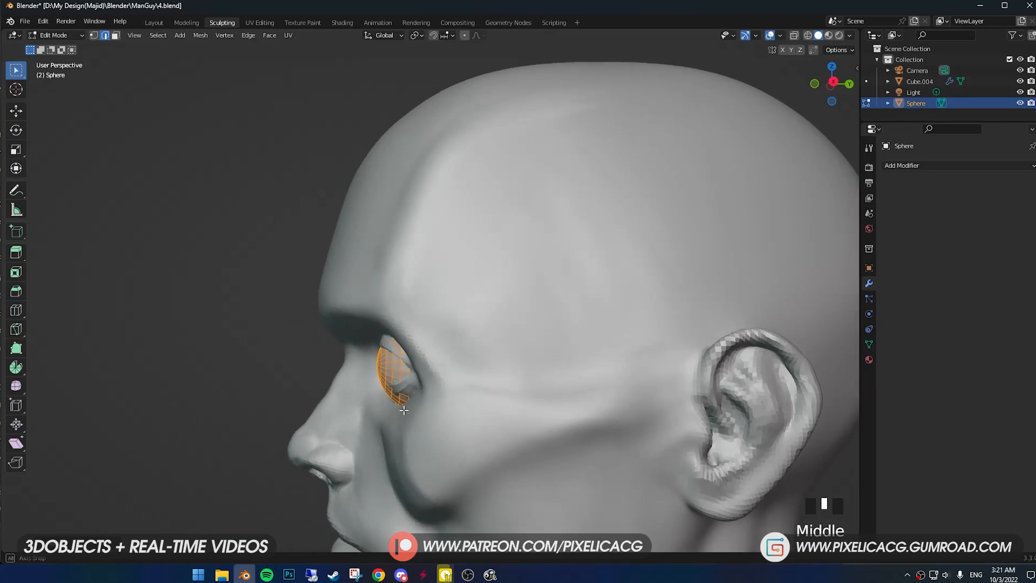
pyautogui.click(918, 165)
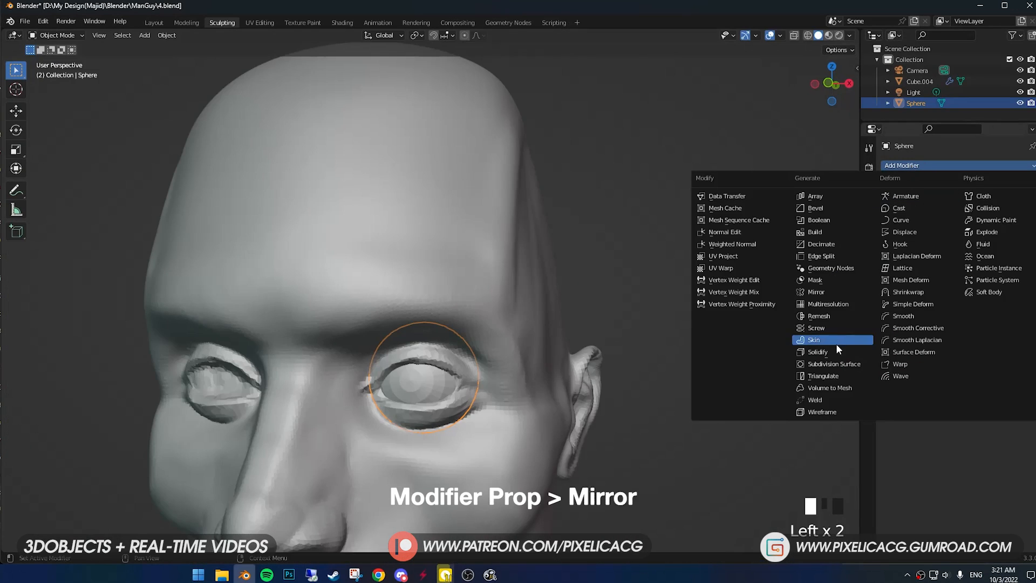
# - Build up the fold between the brow and the upper eyelid with Inflate/Deflate, reducing the radius from 79 to 61 px
pyautogui.press('f')
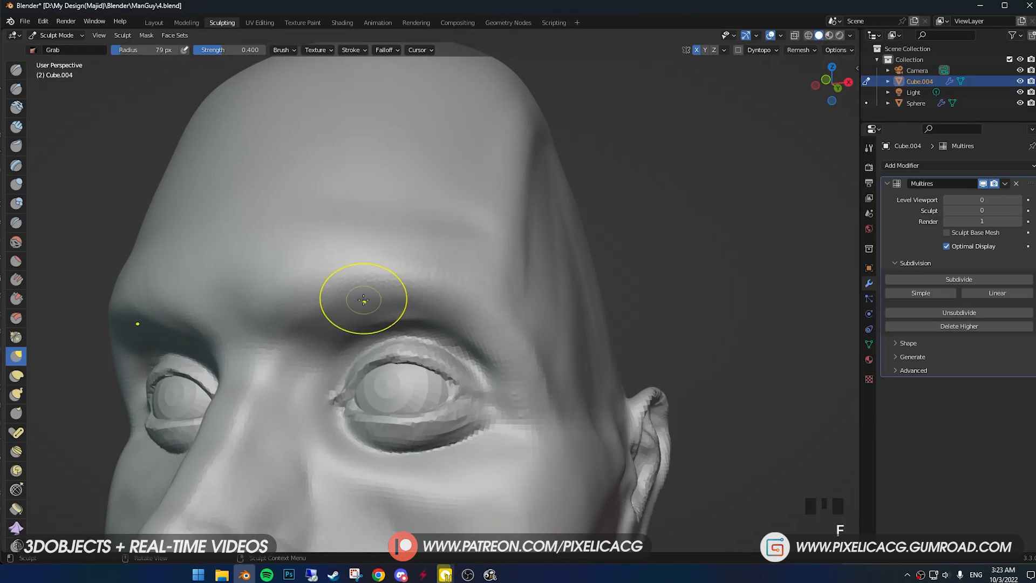
pyautogui.press('i')
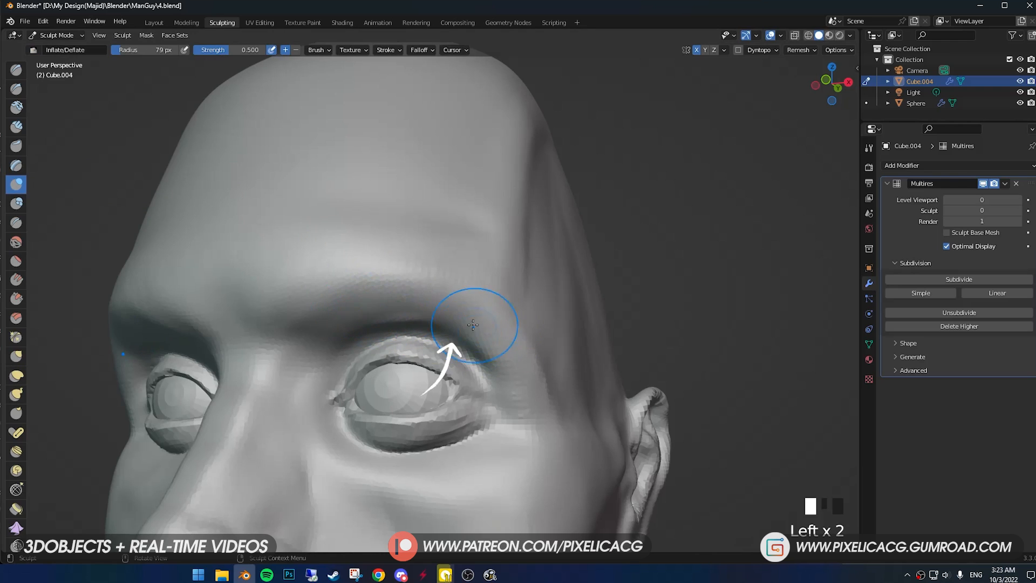
pyautogui.moveTo(473, 325); pyautogui.dragTo(466, 319)
pyautogui.press('f')
pyautogui.click(456, 319)
pyautogui.moveTo(456, 319); pyautogui.dragTo(451, 307, button='middle')
pyautogui.moveTo(440, 311); pyautogui.dragTo(396, 306)
pyautogui.moveTo(432, 305); pyautogui.dragTo(394, 307)
pyautogui.moveTo(421, 303); pyautogui.dragTo(356, 324)
pyautogui.moveTo(427, 302); pyautogui.dragTo(406, 298)
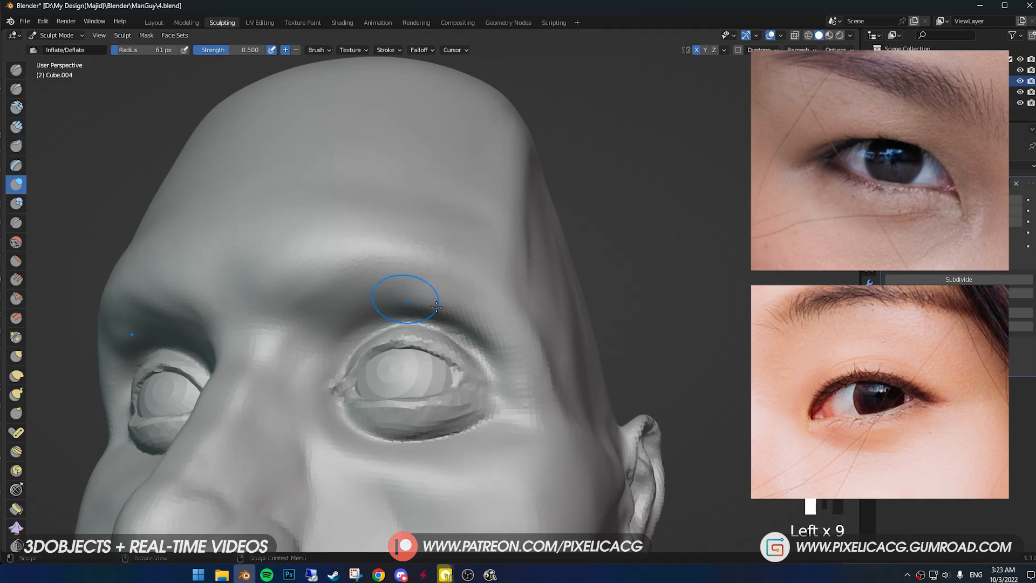
# - Deflate the hollow above the inner upper eyelid and inflate the fold toward its outer end with Inflate/Deflate at 55 px
pyautogui.moveTo(405, 297); pyautogui.dragTo(406, 307, button='middle')
pyautogui.press('f')
pyautogui.click(357, 322)
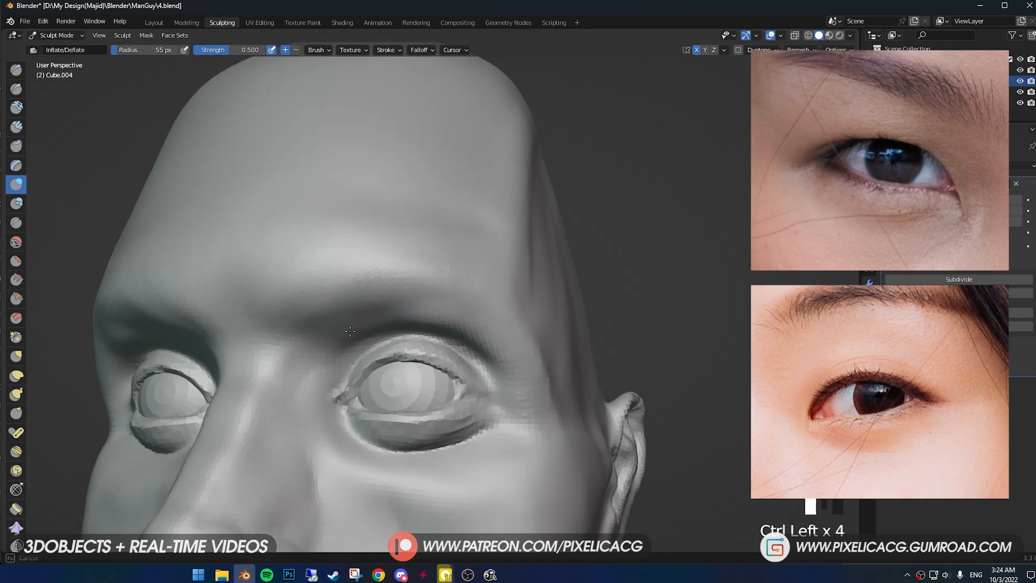
pyautogui.keyDown('ctrl'); pyautogui.moveTo(407, 307); pyautogui.dragTo(374, 324); pyautogui.keyUp('ctrl')
pyautogui.moveTo(458, 319); pyautogui.dragTo(486, 338)
# - Deepen the recess under the brow bone with subtractive Inflate/Deflate strokes and inflate the skin fold toward the outer eye corner
pyautogui.moveTo(485, 338)
pyautogui.mouseDown(button='middle')
pyautogui.moveTo(459, 377)
pyautogui.moveTo(388, 381)
pyautogui.moveTo(470, 307)
pyautogui.moveTo(510, 309)
pyautogui.moveTo(526, 296)
pyautogui.mouseUp(button='middle')
pyautogui.scroll(-3, 389, 382)
pyautogui.scroll(3, 400, 378)
pyautogui.moveTo(526, 295)
pyautogui.keyDown('ctrl'); pyautogui.mouseDown(button='middle')
pyautogui.moveTo(516, 274)
pyautogui.moveTo(494, 265)
pyautogui.mouseUp(button='middle'); pyautogui.keyUp('ctrl')
pyautogui.press('f')
pyautogui.click(520, 281)
pyautogui.keyDown('ctrl'); pyautogui.moveTo(459, 276); pyautogui.dragTo(449, 295); pyautogui.keyUp('ctrl')
pyautogui.keyDown('ctrl'); pyautogui.moveTo(452, 285); pyautogui.dragTo(546, 276); pyautogui.keyUp('ctrl')
pyautogui.moveTo(545, 286); pyautogui.dragTo(513, 324, button='middle')
pyautogui.moveTo(464, 312); pyautogui.dragTo(532, 314)
# - Pull the outer eye area into shape with the Grab brush and save the file
pyautogui.moveTo(535, 323)
pyautogui.keyDown('shift'); pyautogui.mouseDown(button='middle')
pyautogui.moveTo(522, 331)
pyautogui.moveTo(585, 330)
pyautogui.mouseUp(button='middle'); pyautogui.keyUp('shift')
pyautogui.press('g')
pyautogui.moveTo(545, 330); pyautogui.dragTo(548, 324)
pyautogui.moveTo(620, 333)
pyautogui.keyDown('ctrl'); pyautogui.mouseDown(button='middle')
pyautogui.moveTo(416, 398)
pyautogui.moveTo(523, 285)
pyautogui.moveTo(458, 286)
pyautogui.mouseUp(button='middle'); pyautogui.keyUp('ctrl')
pyautogui.hotkey('ctrl', 's')
# - Smooth the cheek and build up the area around the cheekbone's lower edge with Clay Strips at 84 px
pyautogui.moveTo(459, 286)
pyautogui.keyDown('shift'); pyautogui.mouseDown(button='middle')
pyautogui.moveTo(438, 337)
pyautogui.moveTo(433, 310)
pyautogui.mouseUp(button='middle'); pyautogui.keyUp('shift')
pyautogui.keyDown('ctrl'); pyautogui.moveTo(434, 310); pyautogui.dragTo(423, 294, button='middle'); pyautogui.keyUp('ctrl')
pyautogui.keyDown('shift'); pyautogui.moveTo(412, 299); pyautogui.dragTo(386, 310); pyautogui.keyUp('shift')
pyautogui.click(16, 127)
pyautogui.moveTo(322, 276); pyautogui.dragTo(343, 274, button='middle')
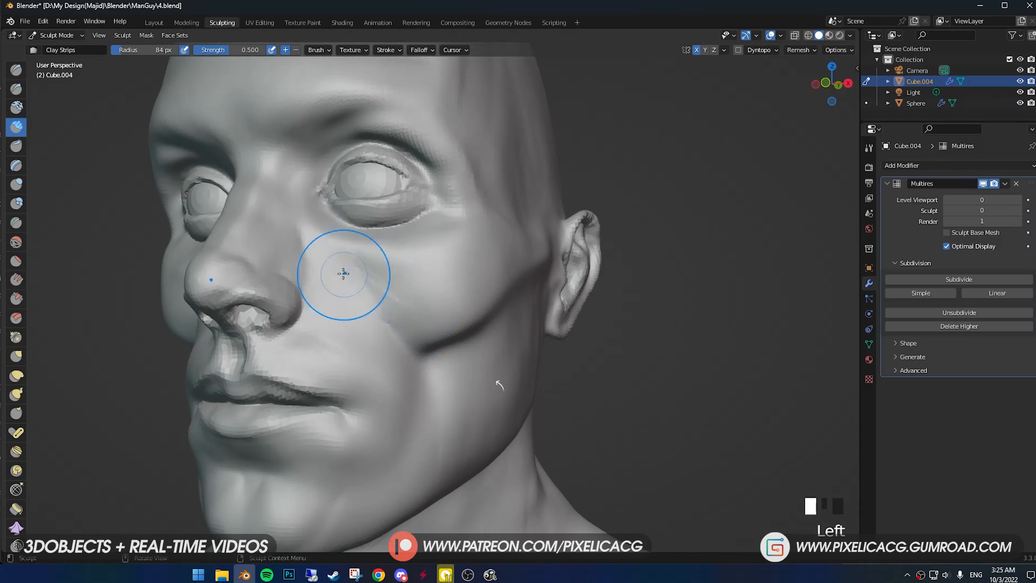
pyautogui.moveTo(375, 290); pyautogui.dragTo(391, 310)
pyautogui.moveTo(399, 307); pyautogui.dragTo(353, 292, button='middle')
pyautogui.moveTo(359, 319); pyautogui.dragTo(368, 290)
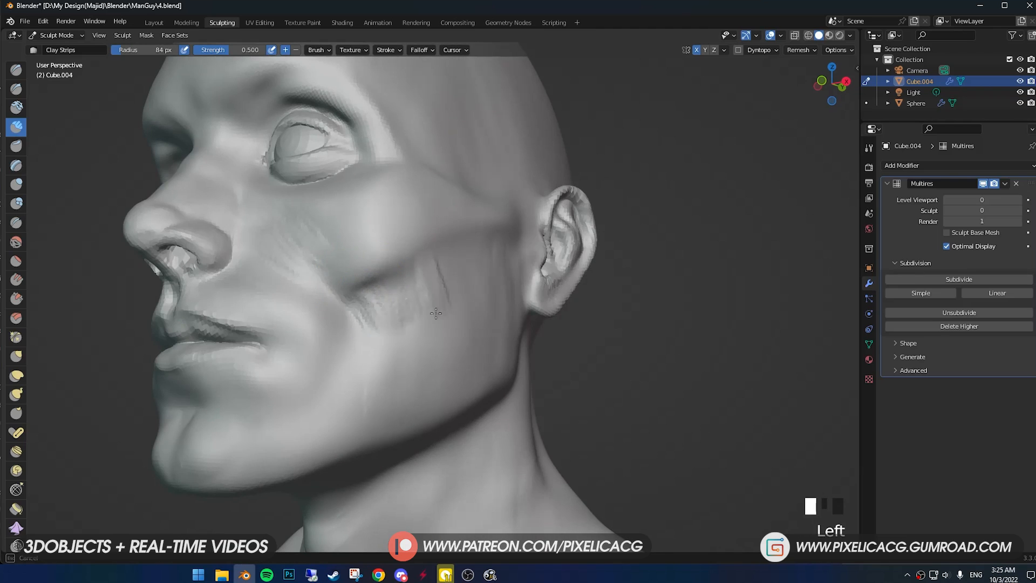
pyautogui.moveTo(379, 315); pyautogui.dragTo(352, 306, button='middle')
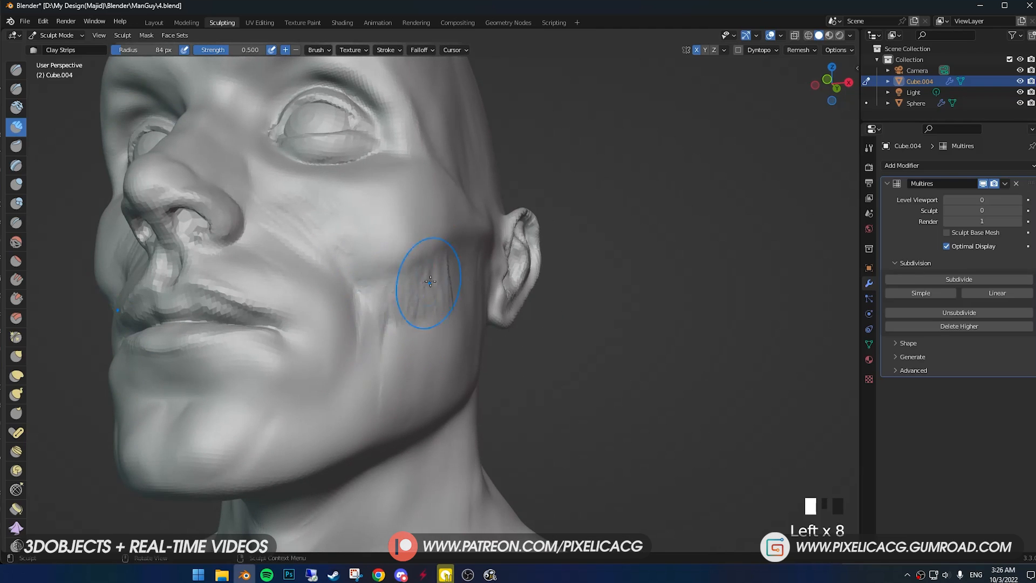
# - Fill the hollow cheek between the cheekbone, mouth corner and jaw with Clay Strips at 104 px
pyautogui.moveTo(427, 324); pyautogui.dragTo(410, 315, button='middle')
pyautogui.keyDown('ctrl'); pyautogui.moveTo(410, 315); pyautogui.dragTo(388, 288, button='middle'); pyautogui.keyUp('ctrl')
pyautogui.press('f')
pyautogui.click(350, 294)
pyautogui.moveTo(343, 309); pyautogui.dragTo(333, 288)
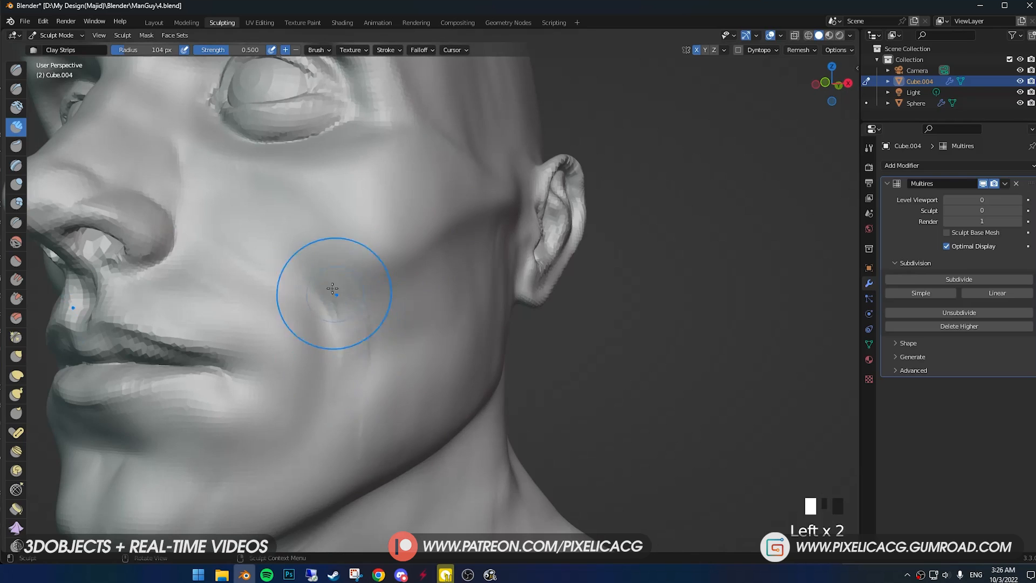
pyautogui.moveTo(414, 307); pyautogui.dragTo(443, 225, button='middle')
pyautogui.moveTo(452, 326); pyautogui.dragTo(426, 352)
pyautogui.moveTo(335, 378); pyautogui.dragTo(354, 342)
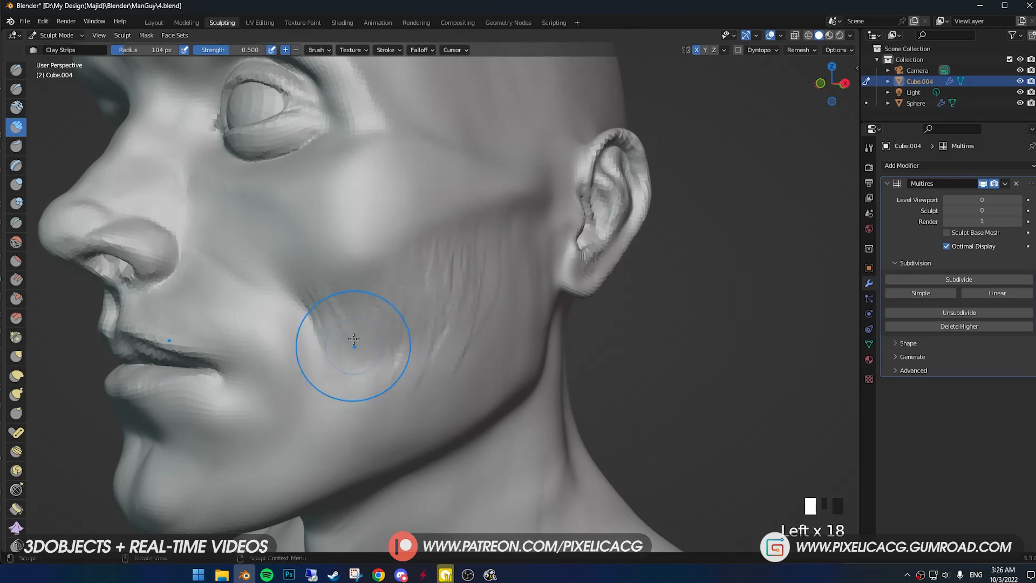
pyautogui.moveTo(354, 342); pyautogui.dragTo(329, 329, button='middle')
pyautogui.moveTo(346, 373)
pyautogui.mouseDown()
pyautogui.moveTo(306, 430)
pyautogui.moveTo(378, 377)
pyautogui.mouseUp()
pyautogui.moveTo(372, 324); pyautogui.dragTo(334, 427)
pyautogui.moveTo(399, 324); pyautogui.dragTo(432, 319, button='middle')
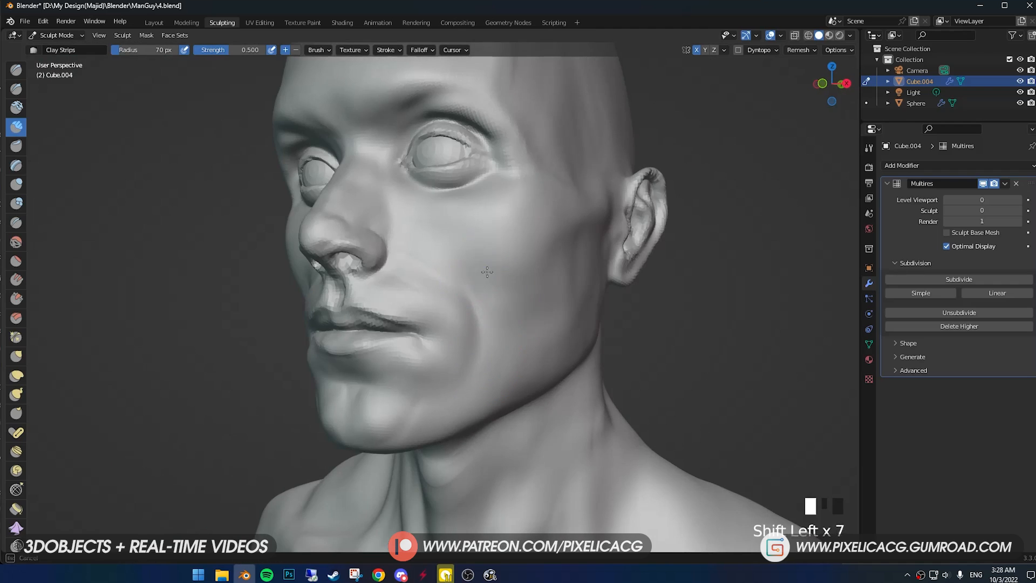
# - Smooth the cheek surface and carve the fold beside the nostril wing with the Crease brush
pyautogui.keyDown('ctrl'); pyautogui.moveTo(487, 272); pyautogui.dragTo(486, 307, button='middle'); pyautogui.keyUp('ctrl')
pyautogui.keyDown('shift'); pyautogui.moveTo(486, 307); pyautogui.dragTo(485, 320); pyautogui.keyUp('shift')
pyautogui.moveTo(485, 320)
pyautogui.keyDown('ctrl'); pyautogui.mouseDown(button='middle')
pyautogui.moveTo(474, 405)
pyautogui.moveTo(453, 291)
pyautogui.mouseUp(button='middle'); pyautogui.keyUp('ctrl')
pyautogui.moveTo(453, 291); pyautogui.dragTo(370, 225, button='middle')
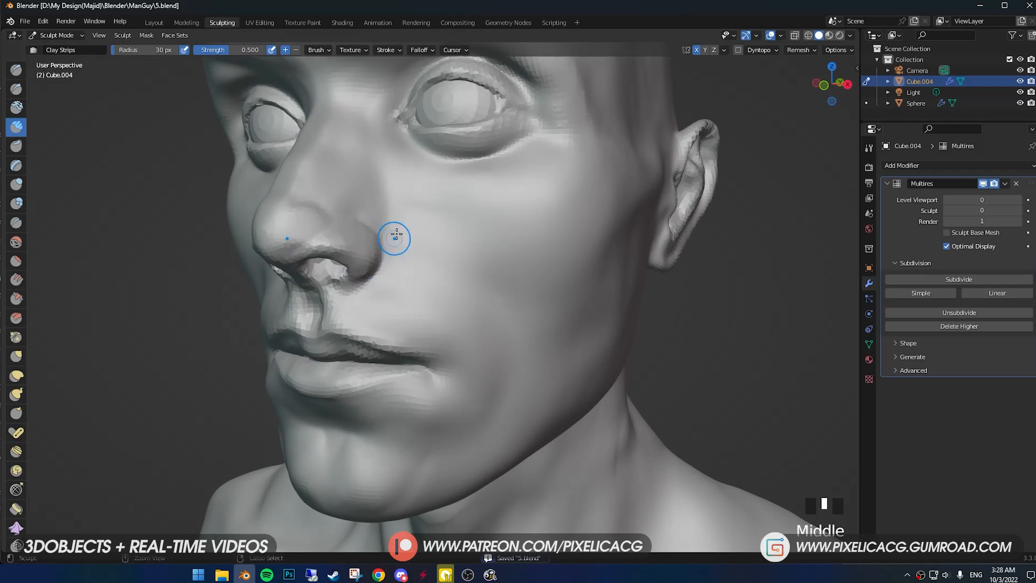
pyautogui.hotkey('shift', 'c')
pyautogui.moveTo(396, 238); pyautogui.dragTo(395, 252)
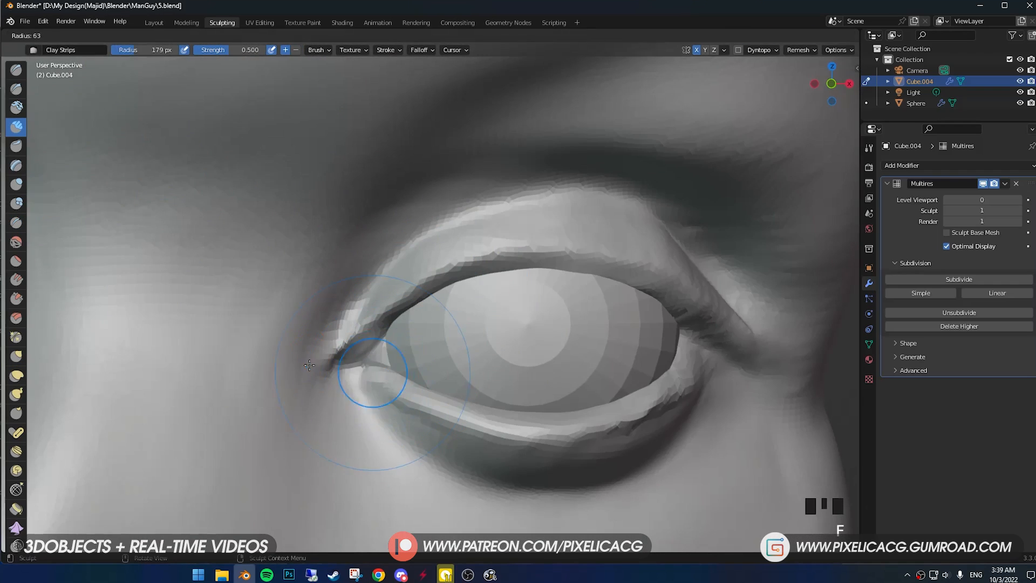
# - Undo the last stroke, then carve and build up the inner eye corner with Clay Strips
pyautogui.hotkey('ctrl', 'z')
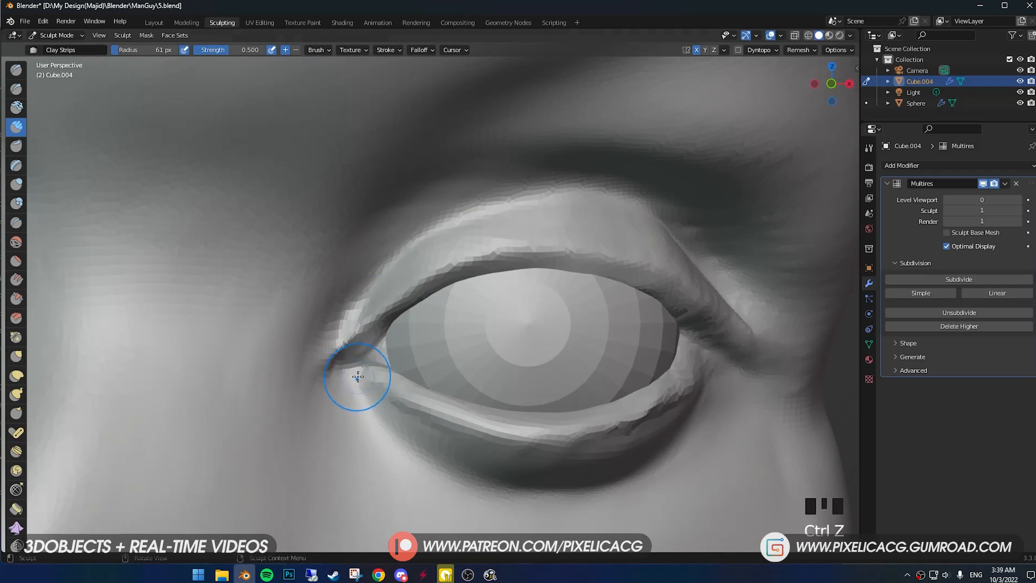
pyautogui.keyDown('ctrl'); pyautogui.moveTo(385, 369); pyautogui.dragTo(375, 385); pyautogui.keyUp('ctrl')
pyautogui.press('f')
pyautogui.click(371, 389)
pyautogui.moveTo(378, 382)
pyautogui.mouseDown()
pyautogui.moveTo(349, 398)
pyautogui.moveTo(321, 392)
pyautogui.mouseUp()
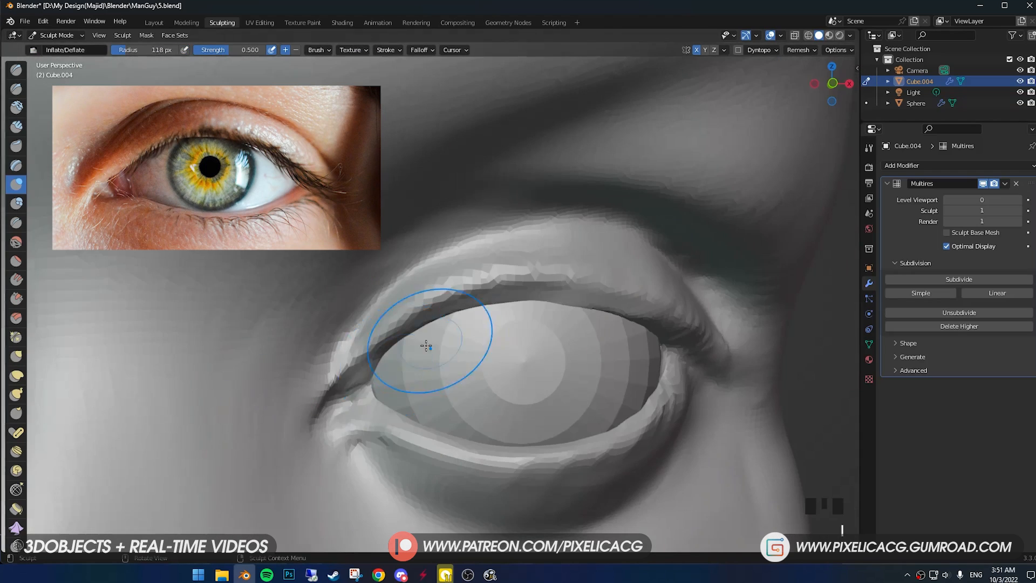
# - Thicken the upper eyelid's inner end toward the nose with Inflate/Deflate at 41 px
pyautogui.moveTo(324, 380); pyautogui.dragTo(314, 390)
pyautogui.moveTo(345, 353); pyautogui.dragTo(316, 384)
pyautogui.moveTo(338, 357); pyautogui.dragTo(311, 393)
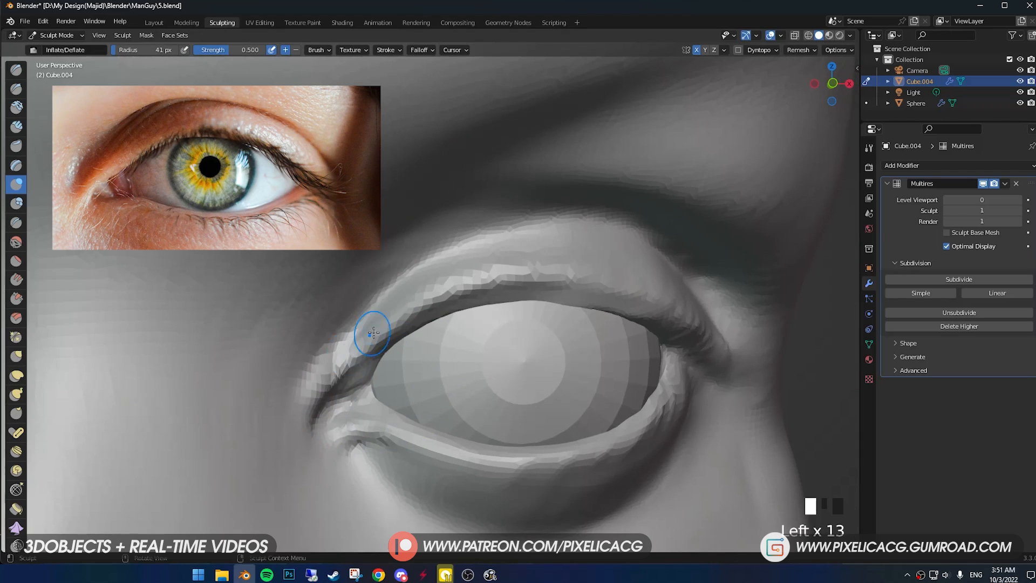
# - Shape the tear duct at the inner eye corner with additive and subtractive Clay Strips strokes at 38 px
pyautogui.press('f')
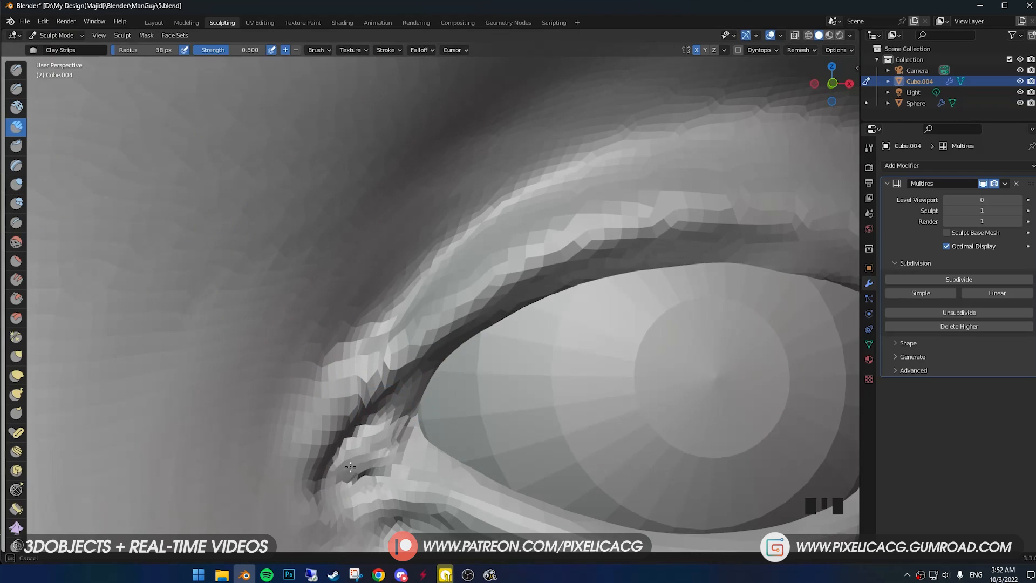
pyautogui.moveTo(350, 466)
pyautogui.mouseDown(button='middle')
pyautogui.moveTo(527, 421)
pyautogui.moveTo(490, 409)
pyautogui.mouseUp(button='middle')
pyautogui.keyDown('ctrl'); pyautogui.doubleClick(490, 409); pyautogui.keyUp('ctrl')
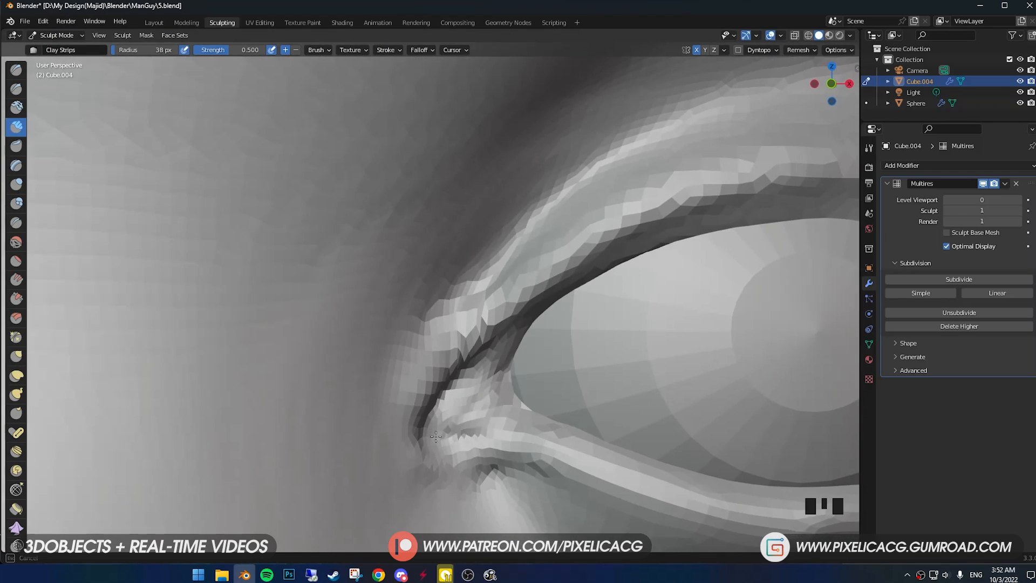
pyautogui.moveTo(487, 426); pyautogui.dragTo(457, 422)
pyautogui.moveTo(458, 422)
pyautogui.mouseDown(button='middle')
pyautogui.moveTo(473, 387)
pyautogui.moveTo(372, 419)
pyautogui.mouseUp(button='middle')
# - Sharpen the folds around the tear duct and inner eye corner with the Crease brush at 24 px
pyautogui.hotkey('shift', 'c')
pyautogui.press('f')
pyautogui.press('f')
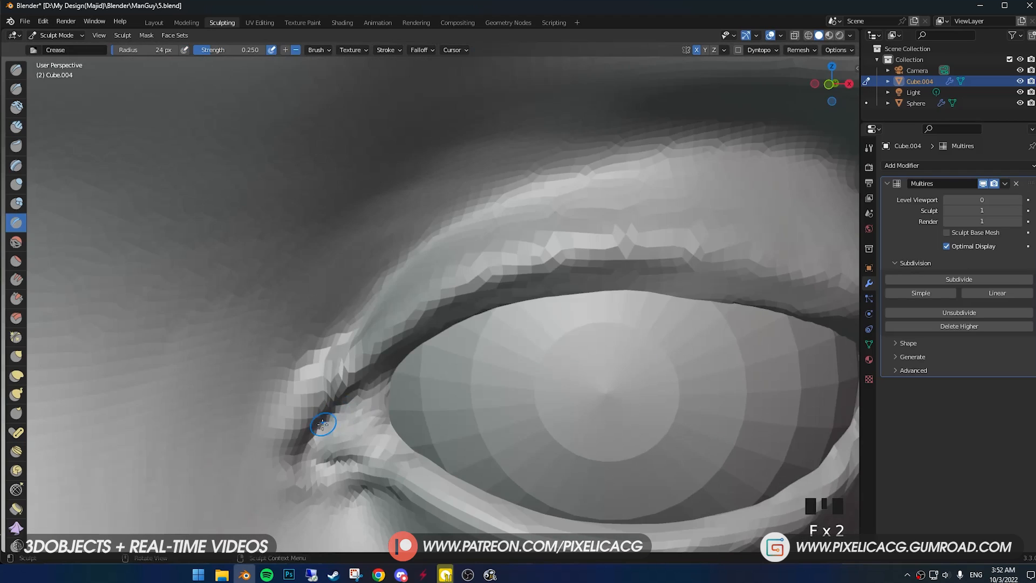
pyautogui.moveTo(352, 448); pyautogui.dragTo(354, 419)
pyautogui.moveTo(458, 431)
pyautogui.mouseDown(button='middle')
pyautogui.moveTo(468, 437)
pyautogui.moveTo(378, 243)
pyautogui.mouseUp(button='middle')
pyautogui.moveTo(372, 335); pyautogui.dragTo(458, 347)
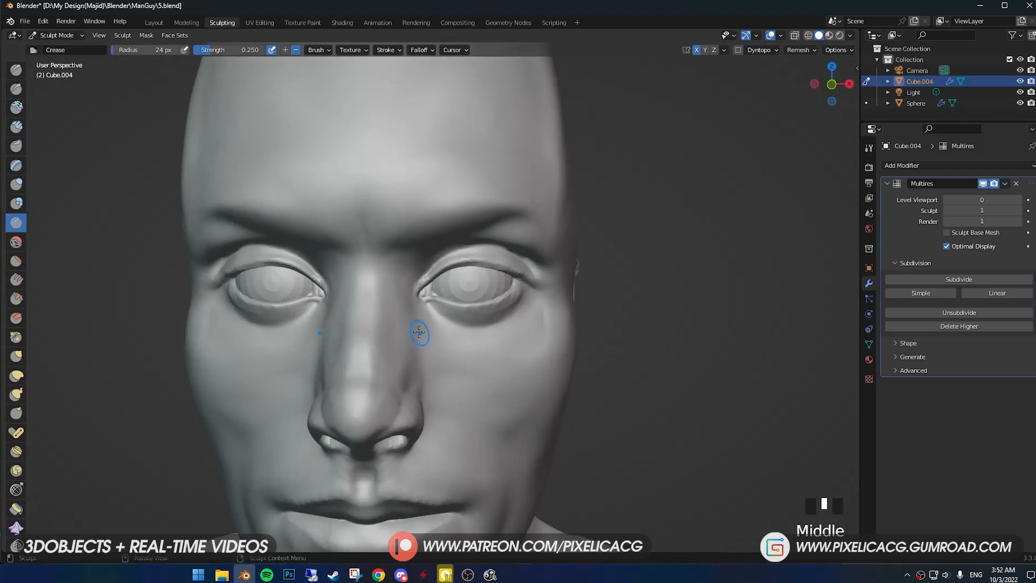
# - Smooth the side of the nose and reshape the nostril and its wing with Inflate/Deflate at 36 px
pyautogui.press('f')
pyautogui.keyDown('shift'); pyautogui.click(415, 381); pyautogui.keyUp('shift')
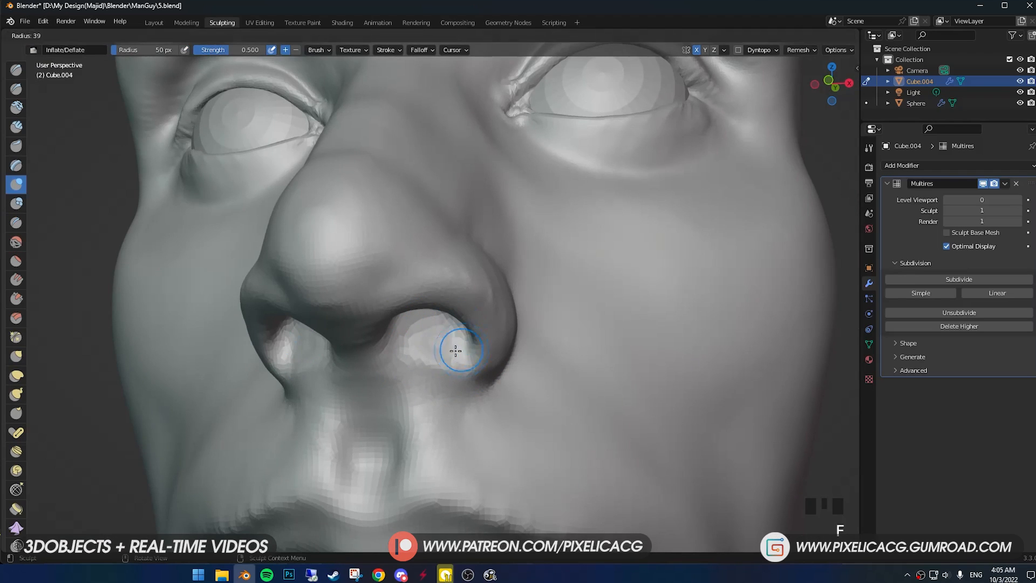
pyautogui.moveTo(457, 357); pyautogui.dragTo(345, 353, button='middle')
pyautogui.moveTo(346, 353)
pyautogui.keyDown('shift'); pyautogui.mouseDown(button='middle')
pyautogui.moveTo(331, 351)
pyautogui.moveTo(410, 351)
pyautogui.mouseUp(button='middle'); pyautogui.keyUp('shift')
pyautogui.moveTo(410, 351); pyautogui.dragTo(459, 345, button='middle')
pyautogui.moveTo(462, 330); pyautogui.dragTo(451, 334)
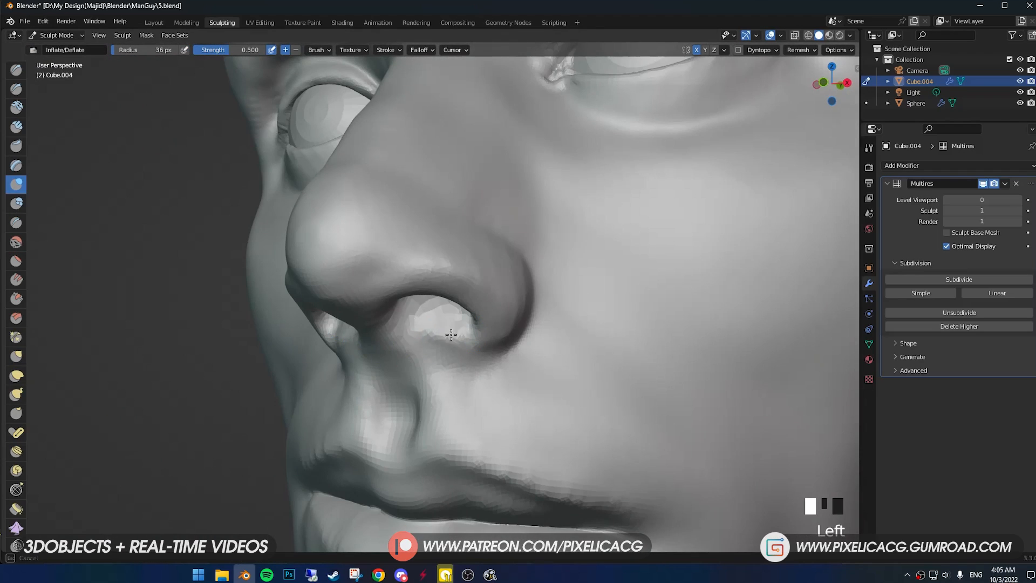
pyautogui.moveTo(496, 328); pyautogui.dragTo(539, 313, button='middle')
pyautogui.moveTo(521, 336); pyautogui.dragTo(530, 330)
# - Carve the smile line from the nostril wing toward the mouth corner with the Crease brush at 45 px
pyautogui.moveTo(502, 318)
pyautogui.keyDown('ctrl'); pyautogui.mouseDown(button='middle')
pyautogui.moveTo(470, 347)
pyautogui.moveTo(365, 337)
pyautogui.mouseUp(button='middle'); pyautogui.keyUp('ctrl')
pyautogui.press('g')
pyautogui.moveTo(364, 337)
pyautogui.keyDown('ctrl'); pyautogui.mouseDown(button='middle')
pyautogui.moveTo(341, 297)
pyautogui.moveTo(415, 313)
pyautogui.moveTo(397, 310)
pyautogui.mouseUp(button='middle'); pyautogui.keyUp('ctrl')
pyautogui.hotkey('shift', 'c')
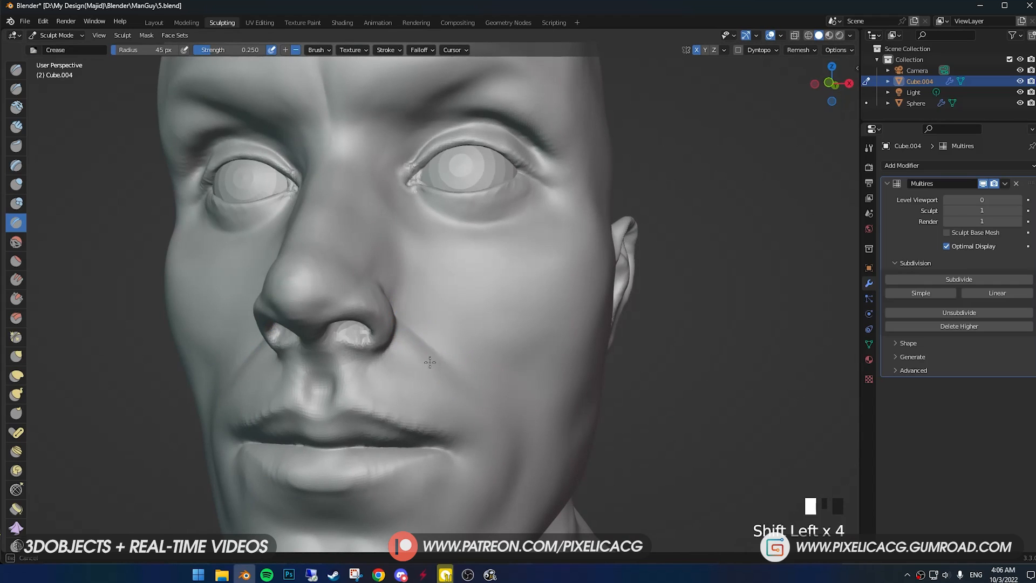
pyautogui.moveTo(429, 361); pyautogui.dragTo(456, 327, button='middle')
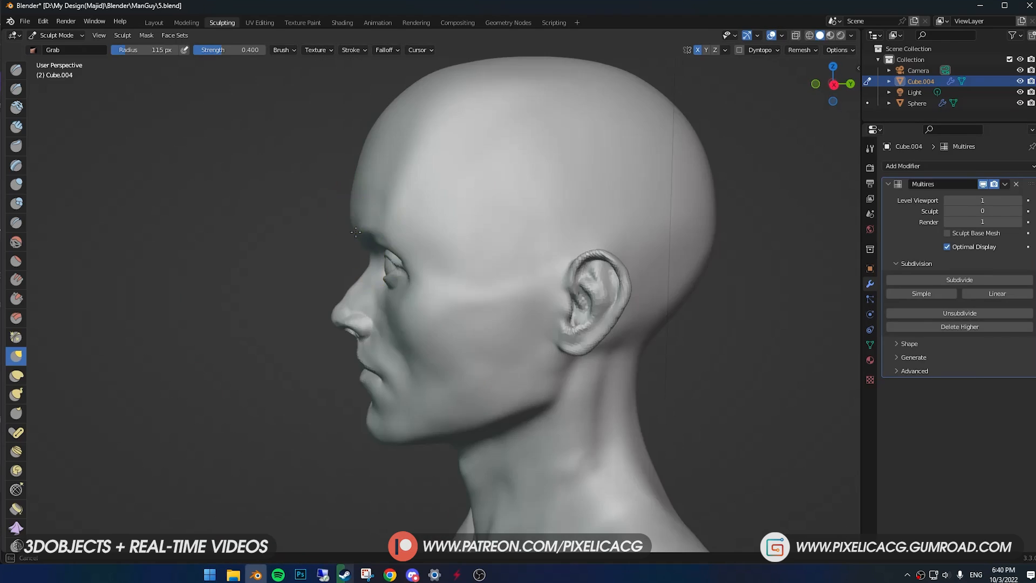
# - Refine the brow, temple and eye area from several angles with Grab, using radii of 115, 149 and 93 px
pyautogui.moveTo(378, 303)
pyautogui.mouseDown(button='middle')
pyautogui.moveTo(411, 310)
pyautogui.moveTo(329, 270)
pyautogui.moveTo(412, 251)
pyautogui.mouseUp(button='middle')
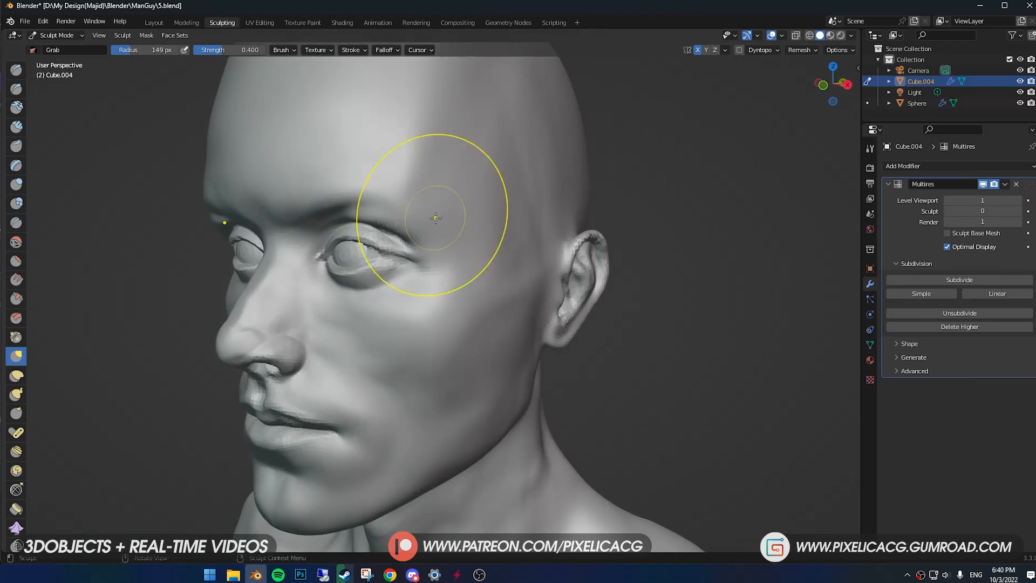
pyautogui.moveTo(416, 204)
pyautogui.mouseDown(button='middle')
pyautogui.moveTo(412, 277)
pyautogui.moveTo(300, 306)
pyautogui.moveTo(324, 318)
pyautogui.moveTo(378, 203)
pyautogui.moveTo(314, 308)
pyautogui.moveTo(324, 280)
pyautogui.mouseUp(button='middle')
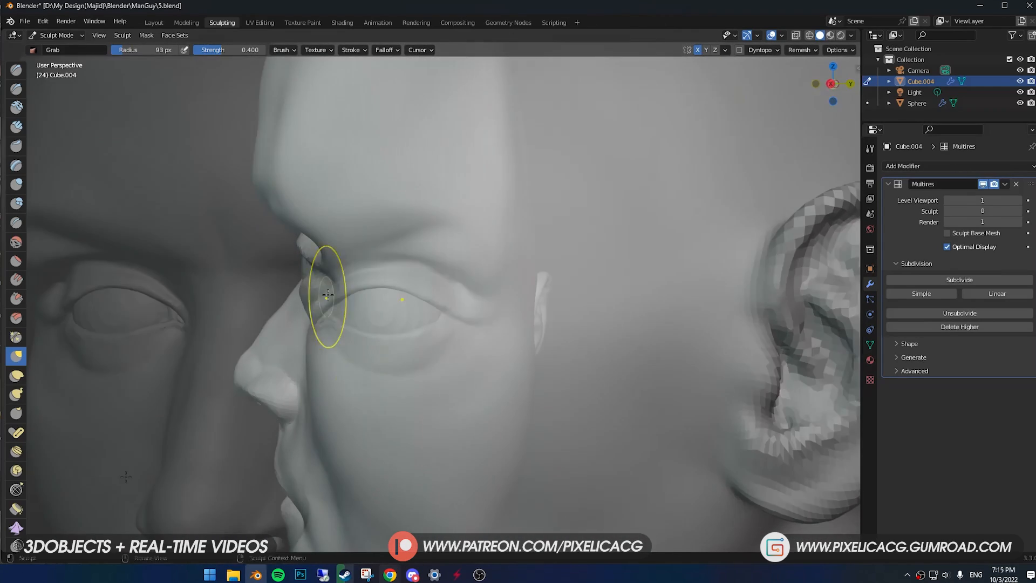
pyautogui.moveTo(324, 301); pyautogui.dragTo(419, 288, button='middle')
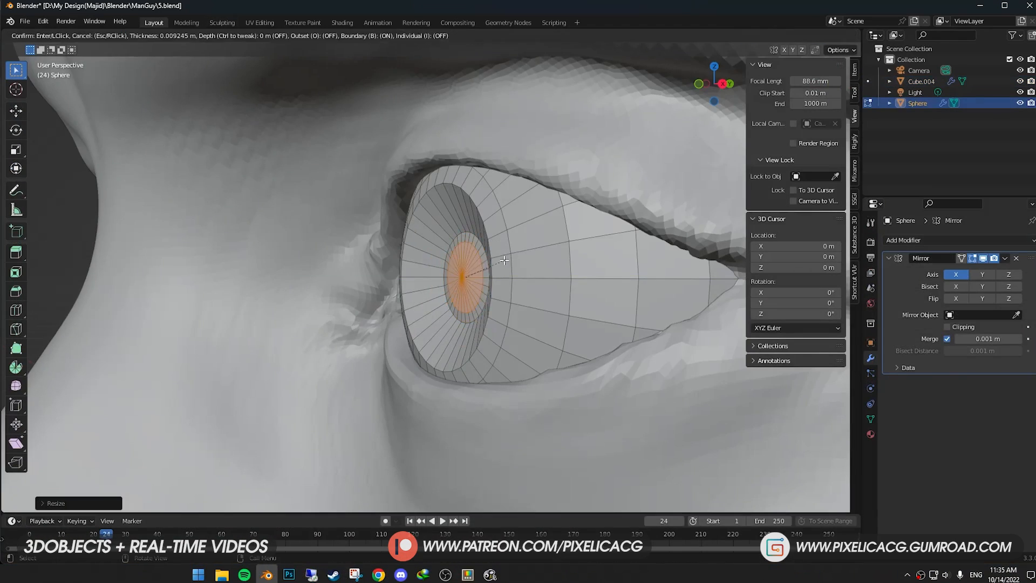
# - Delete the inset faces at the eyeball's centre to open the pupil, and add an edge loop around the iris rim
pyautogui.press('x')
pyautogui.click(447, 328)
pyautogui.moveTo(447, 329); pyautogui.dragTo(556, 257, button='middle')
pyautogui.hotkey('ctrl', 'r')
pyautogui.click(558, 255)
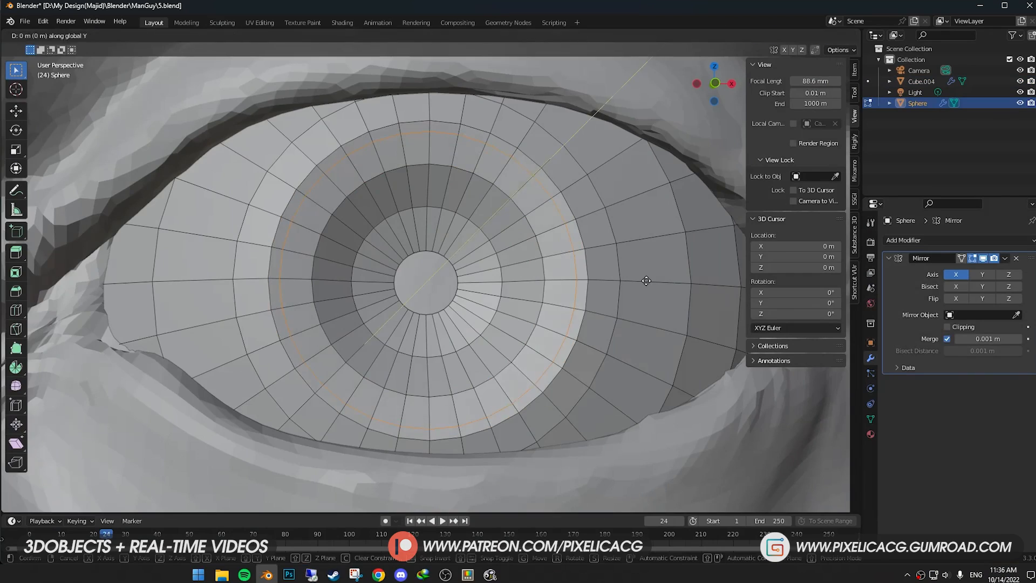
# - Try to move the new iris edge loop along the global Y axis
pyautogui.rightClick(645, 280)
pyautogui.press('g')
pyautogui.moveTo(646, 280); pyautogui.dragTo(454, 291, button='middle')
pyautogui.rightClick(481, 316)
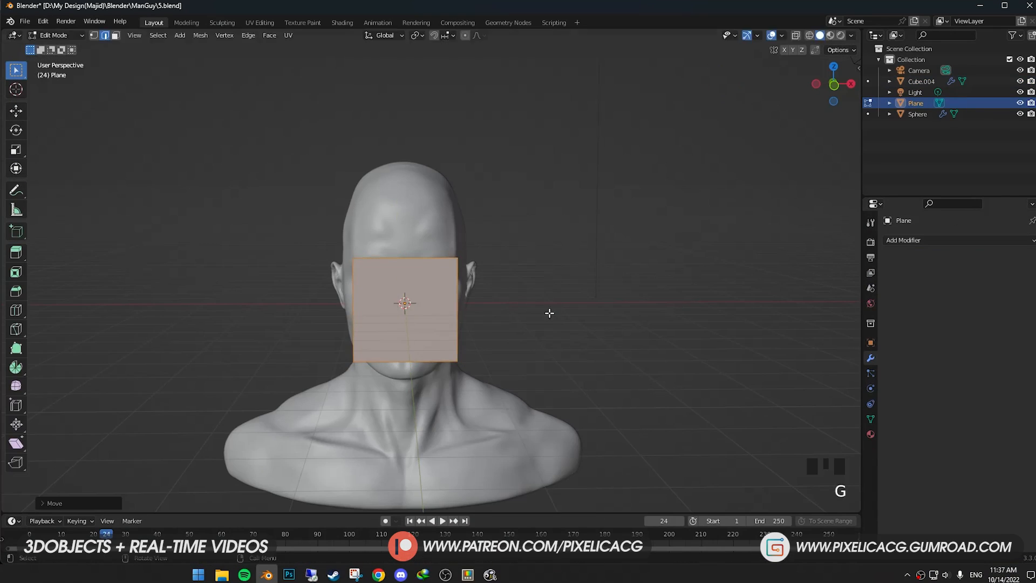
# - Scale the new plane down to a small square just below the bust's eye, as the starting face of the retopology
pyautogui.press('s')
pyautogui.click(441, 297)
pyautogui.scroll(6, 442, 298)
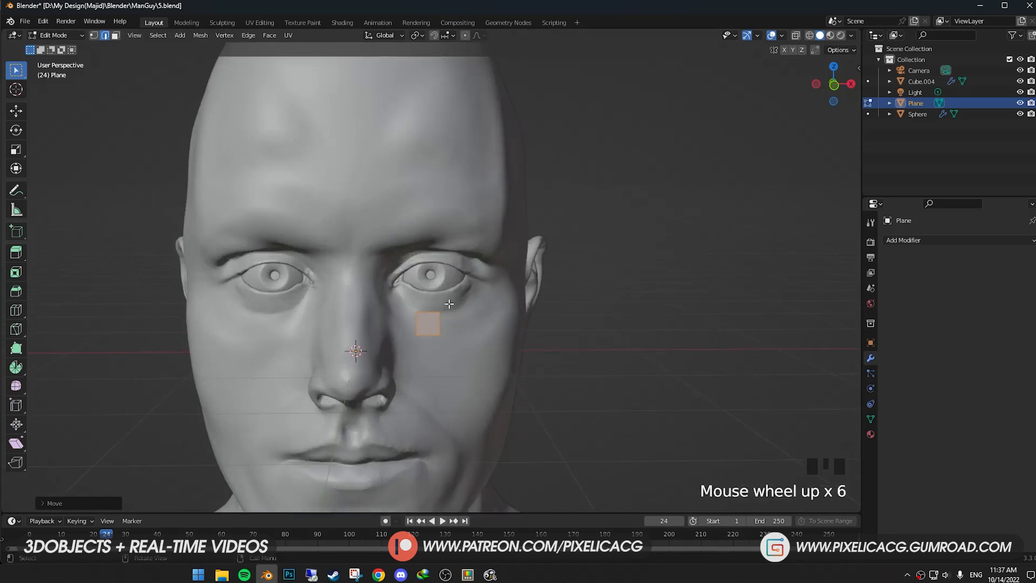
pyautogui.press('KP_3')
pyautogui.press('r')
pyautogui.rightClick(520, 337)
pyautogui.moveTo(520, 337); pyautogui.dragTo(645, 332, button='middle')
pyautogui.scroll(-2, 645, 332)
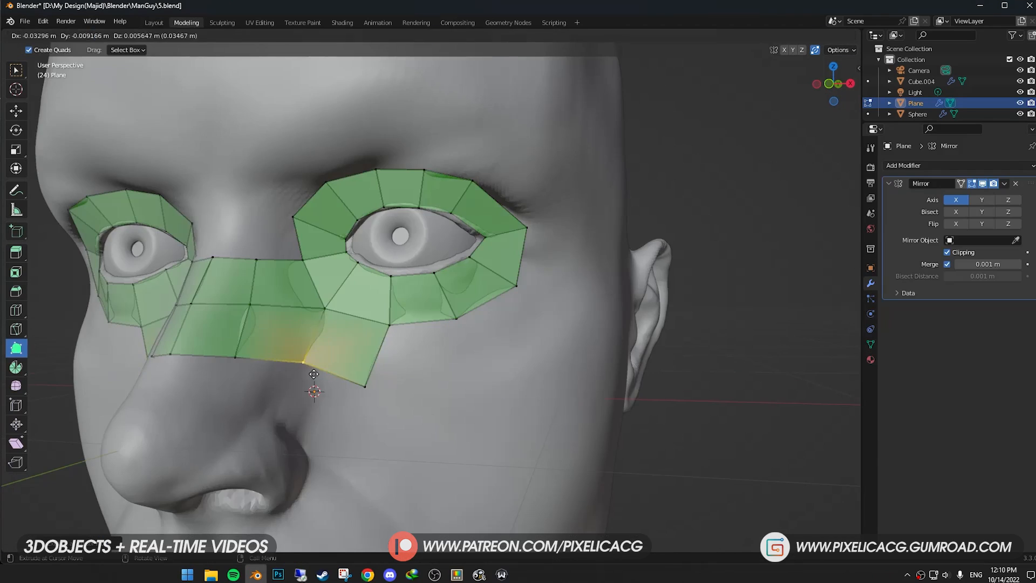
pyautogui.moveTo(302, 291); pyautogui.dragTo(339, 278, button='middle')
pyautogui.scroll(2, 338, 277)
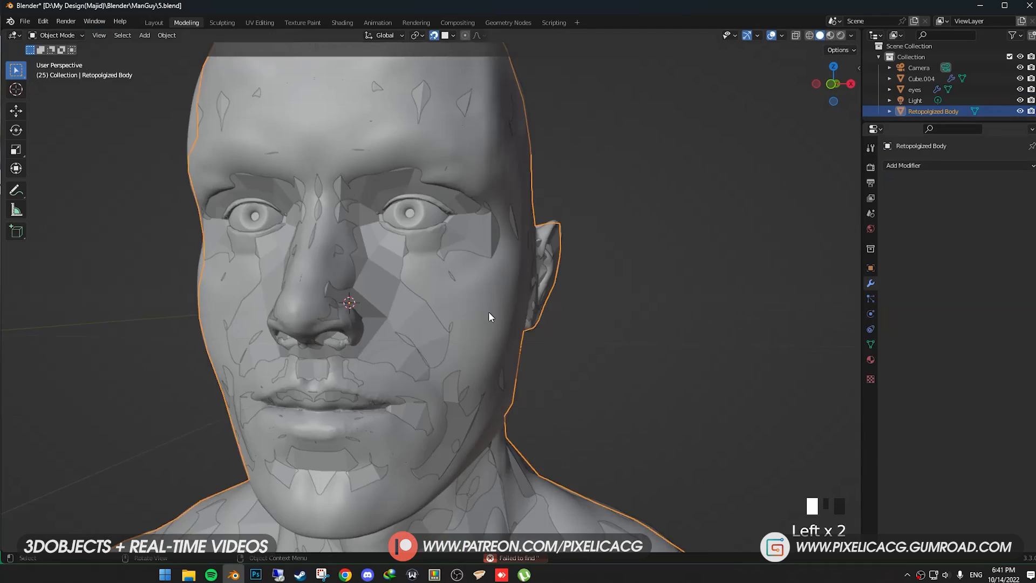
# - Add a Multiresolution modifier to the retopologized body and subdivide it
pyautogui.moveTo(491, 318); pyautogui.dragTo(213, 115, button='middle')
pyautogui.press('Tab')
pyautogui.click(917, 165)
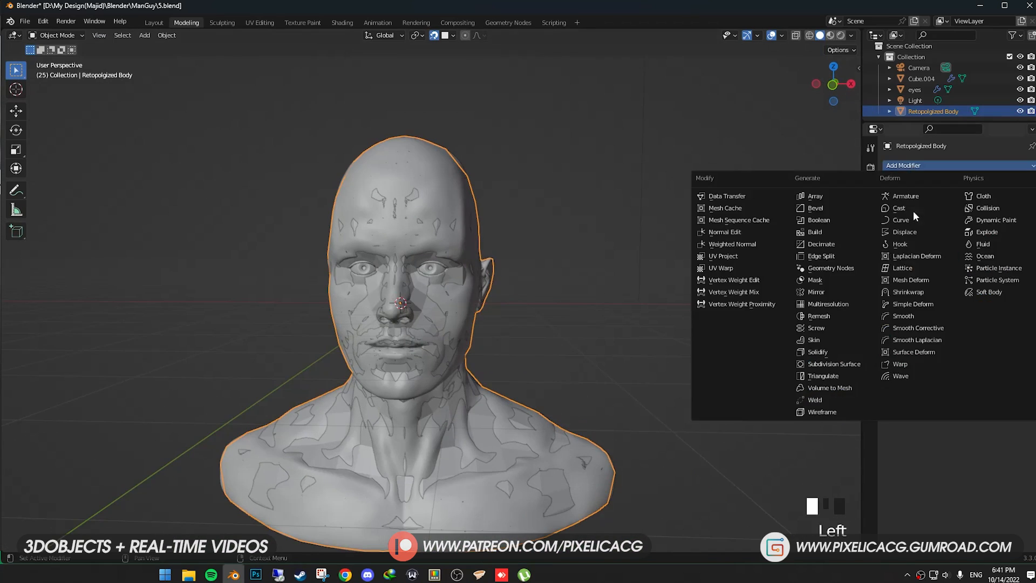
pyautogui.click(931, 277)
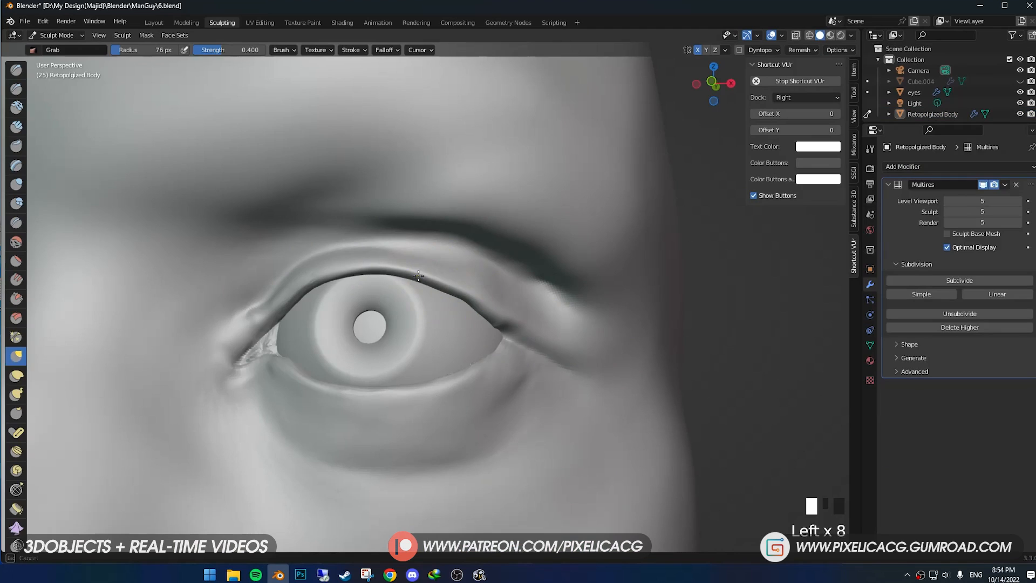
# - Refine the upper eyelid's edge with the Grab brush at 76 px and smooth the surface around the eye
pyautogui.moveTo(418, 276); pyautogui.dragTo(421, 273)
pyautogui.keyDown('ctrl'); pyautogui.moveTo(466, 289); pyautogui.dragTo(466, 378, button='middle'); pyautogui.keyUp('ctrl')
pyautogui.moveTo(373, 270); pyautogui.dragTo(518, 276, button='middle')
pyautogui.moveTo(518, 276)
pyautogui.keyDown('ctrl'); pyautogui.mouseDown(button='middle')
pyautogui.moveTo(518, 334)
pyautogui.moveTo(464, 243)
pyautogui.mouseUp(button='middle'); pyautogui.keyUp('ctrl')
pyautogui.keyDown('shift'); pyautogui.moveTo(331, 318); pyautogui.dragTo(331, 343); pyautogui.keyUp('shift')
pyautogui.moveTo(718, 291); pyautogui.dragTo(587, 281, button='middle')
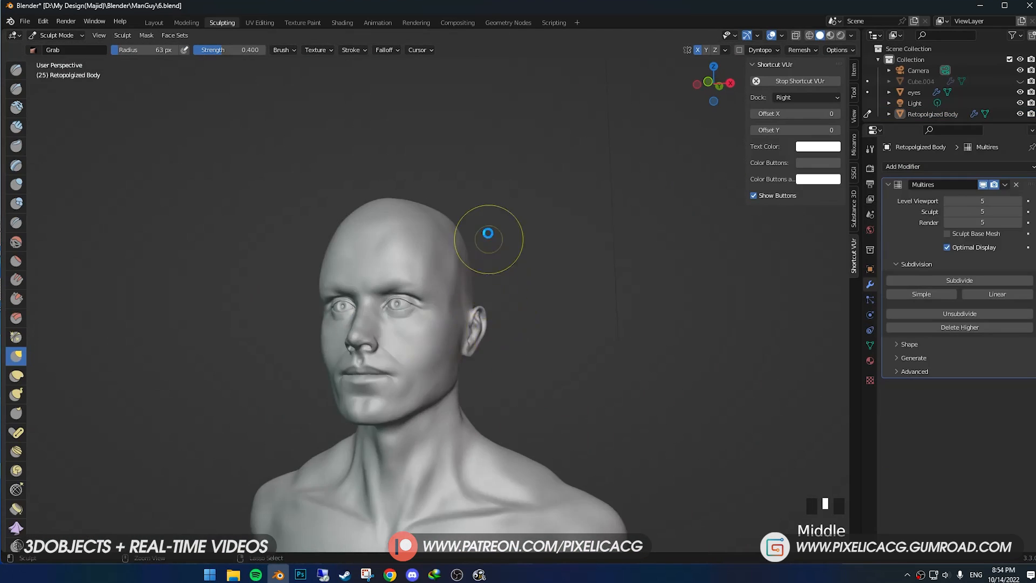
pyautogui.scroll(5, 485, 232)
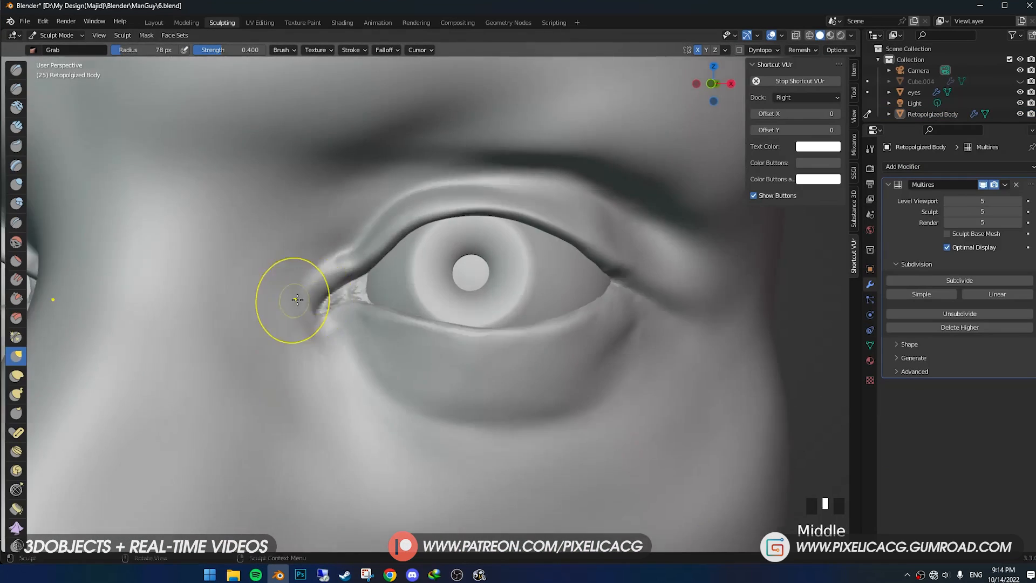
pyautogui.keyDown('shift'); pyautogui.moveTo(278, 296); pyautogui.dragTo(441, 253, button='middle'); pyautogui.keyUp('shift')
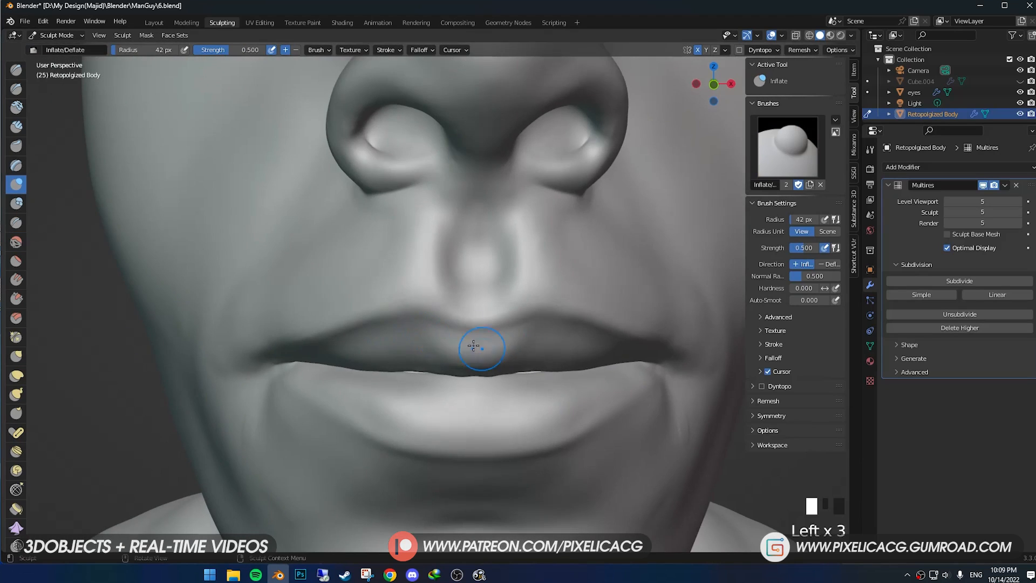
# - Build up the volume of the upper lip with the Inflate/Deflate brush at 44 px
pyautogui.scroll(2, 535, 345)
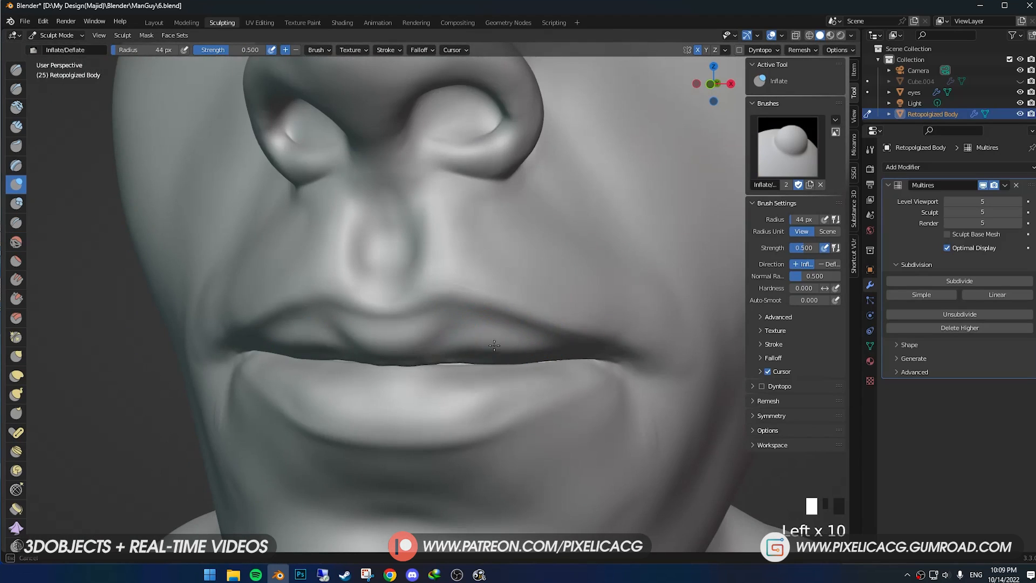
pyautogui.moveTo(494, 345); pyautogui.dragTo(545, 329, button='middle')
# - Carve wrinkles into the forehead above the brows with the Clay Strips brush at 47 px, inverted to subtract
pyautogui.keyDown('ctrl'); pyautogui.moveTo(503, 270); pyautogui.dragTo(515, 298); pyautogui.keyUp('ctrl')
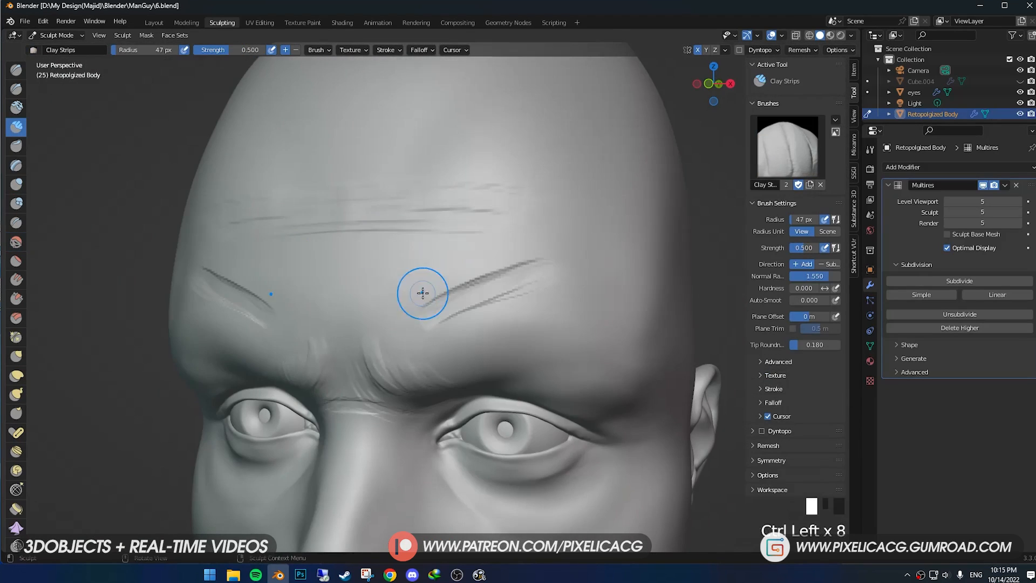
pyautogui.scroll(-2, 421, 189)
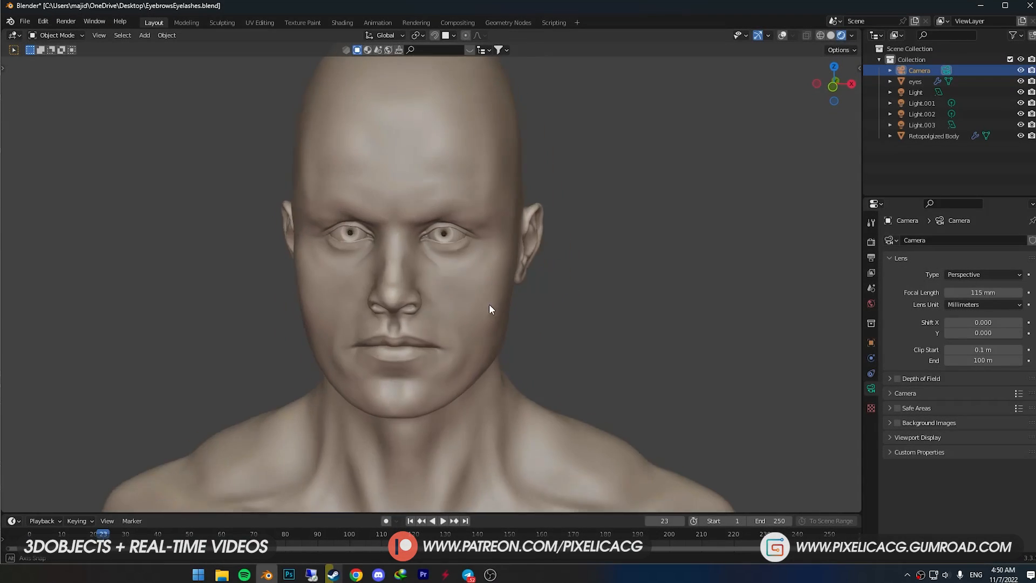
pyautogui.moveTo(490, 308); pyautogui.dragTo(489, 323, button='middle')
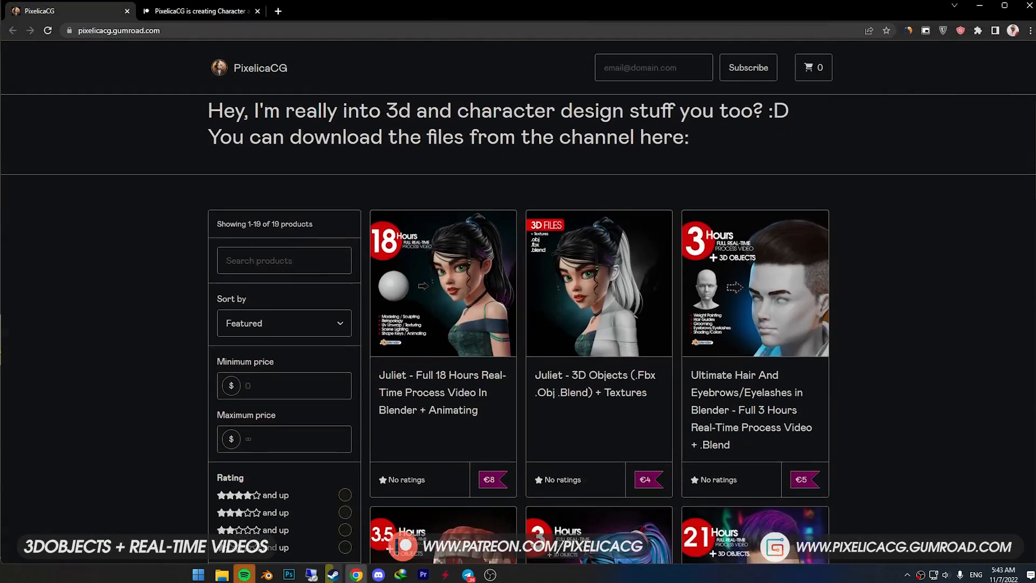
# - Browse the PixelicaCG products on Gumroad in Chrome and the membership levels on the Patreon page
pyautogui.scroll(-5, 1032, 213)
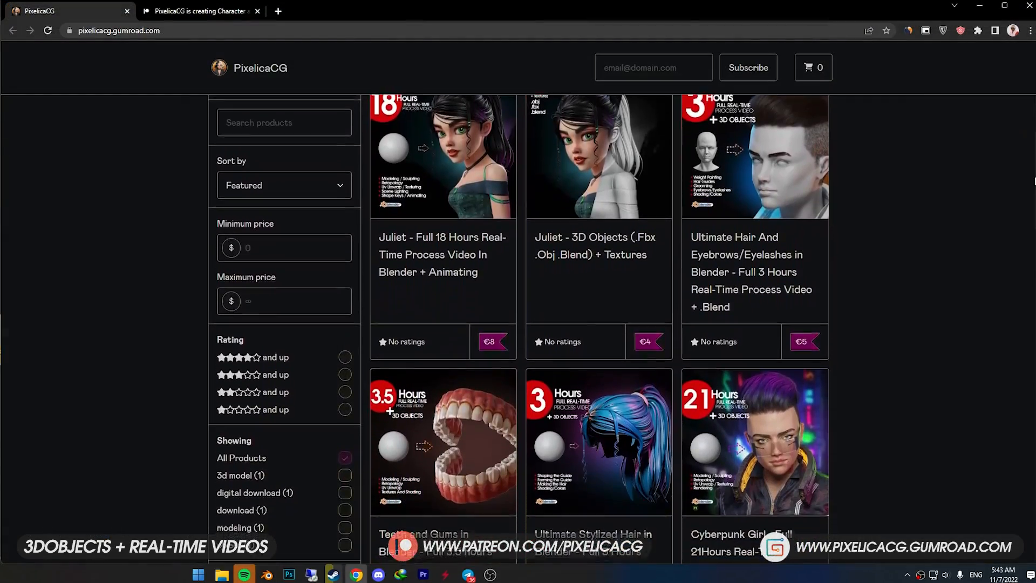
pyautogui.hotkey('ctrl', 'Tab')
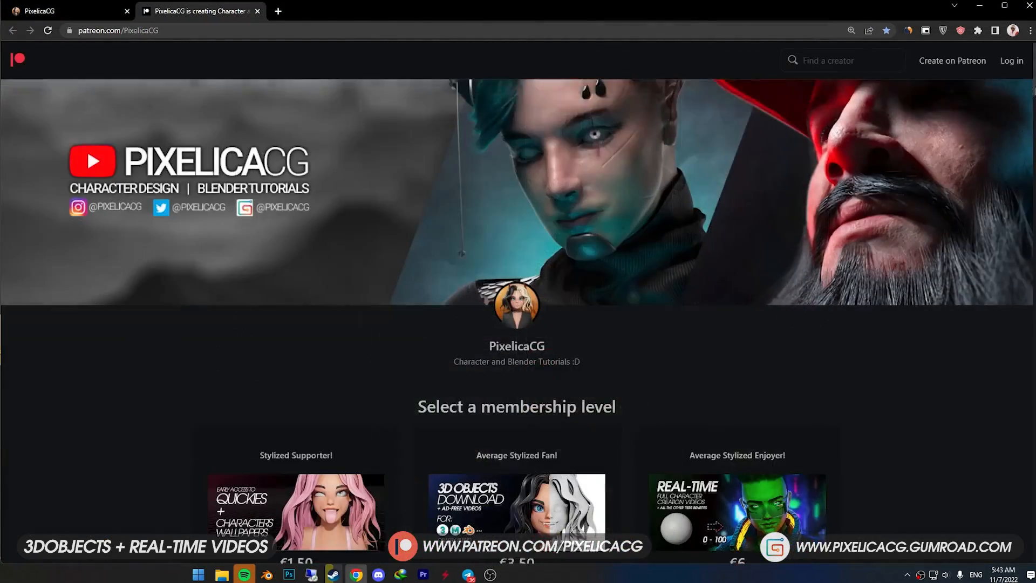
pyautogui.scroll(-4, 1033, 212)
pyautogui.scroll(-3, 1033, 212)
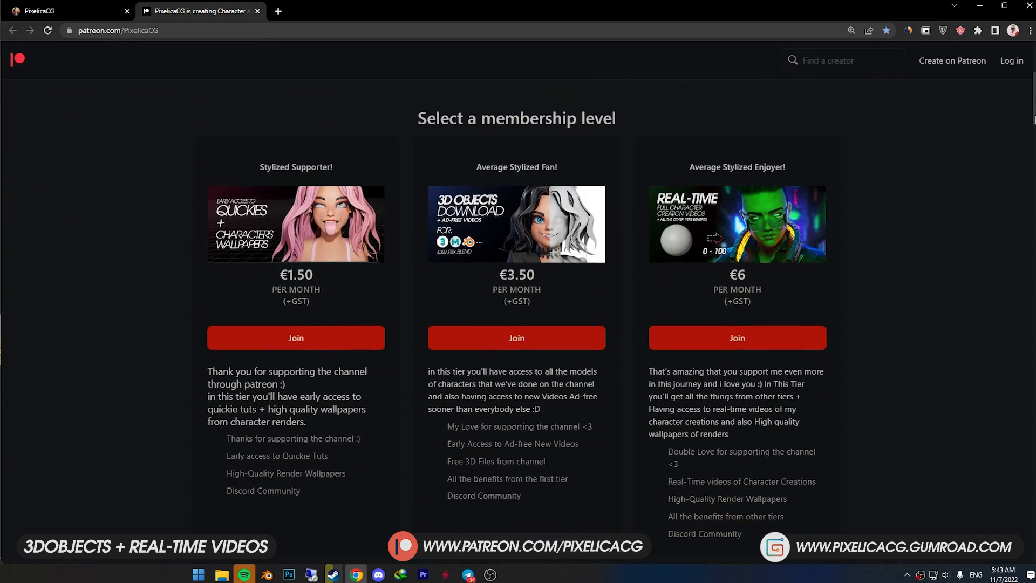